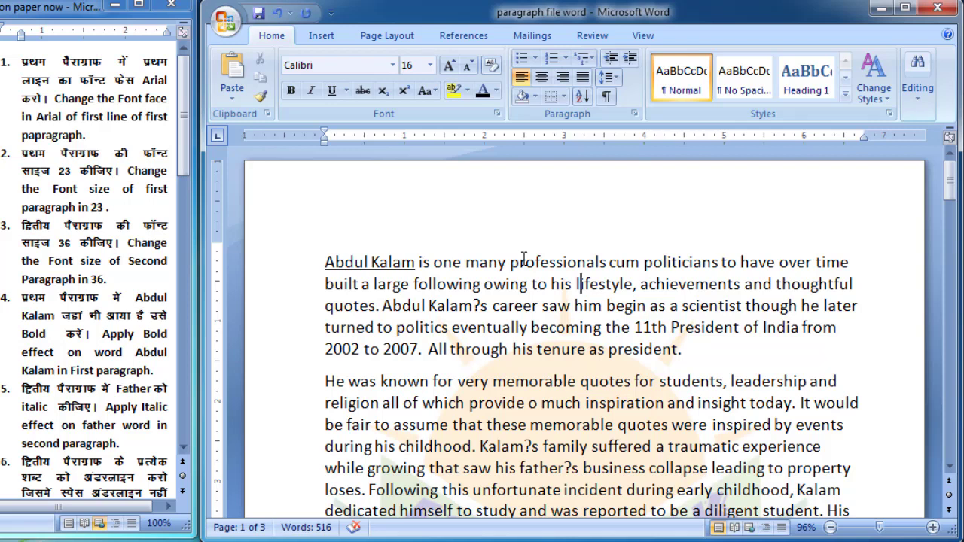
Select the opening paragraph's first line, from 'Abdul Kalam' through 'over time'.
{"action": "left_click", "coordinate": [515, 280]}
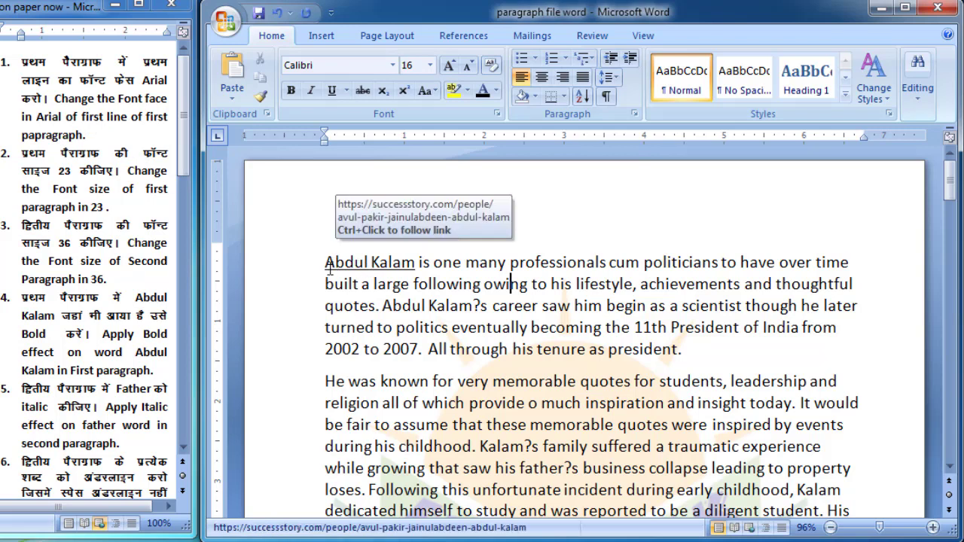
{"action": "mouse_move", "coordinate": [335, 260]}
{"action": "left_mouse_down"}
{"action": "mouse_move", "coordinate": [827, 249]}
{"action": "mouse_move", "coordinate": [850, 260]}
{"action": "left_mouse_up"}
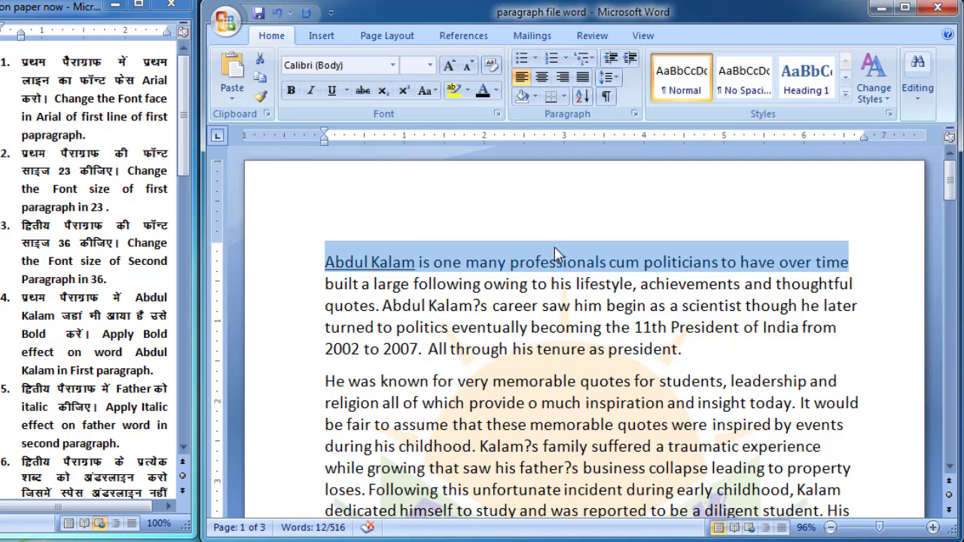
Change the selected first line's font from Calibri to Arial.
{"action": "left_click", "coordinate": [391, 66]}
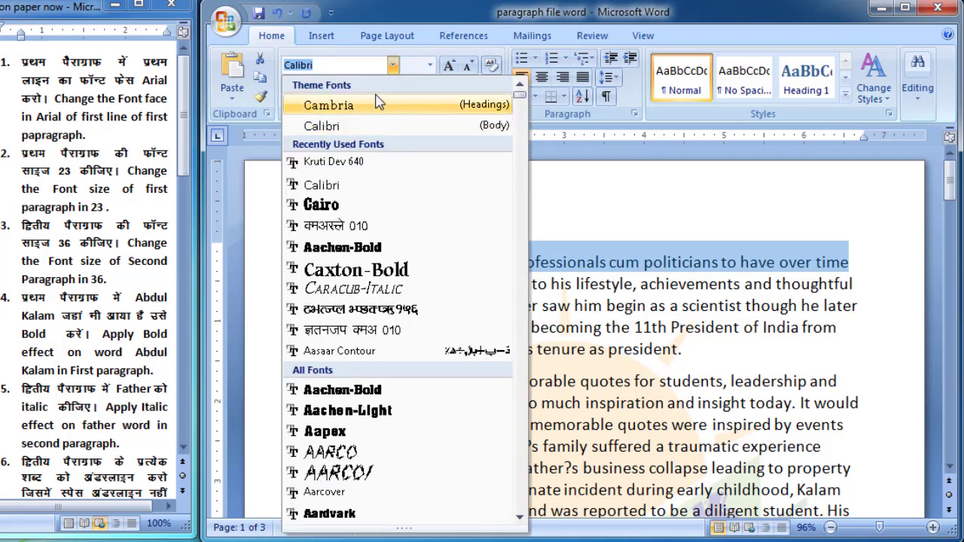
{"action": "type", "text": "ai"}
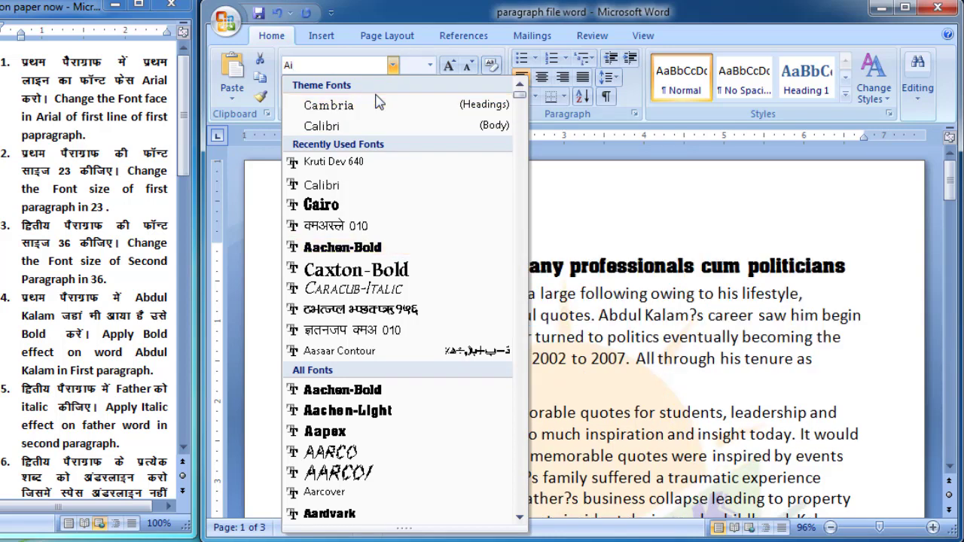
{"action": "key", "text": "BackSpace"}
{"action": "type", "text": "r"}
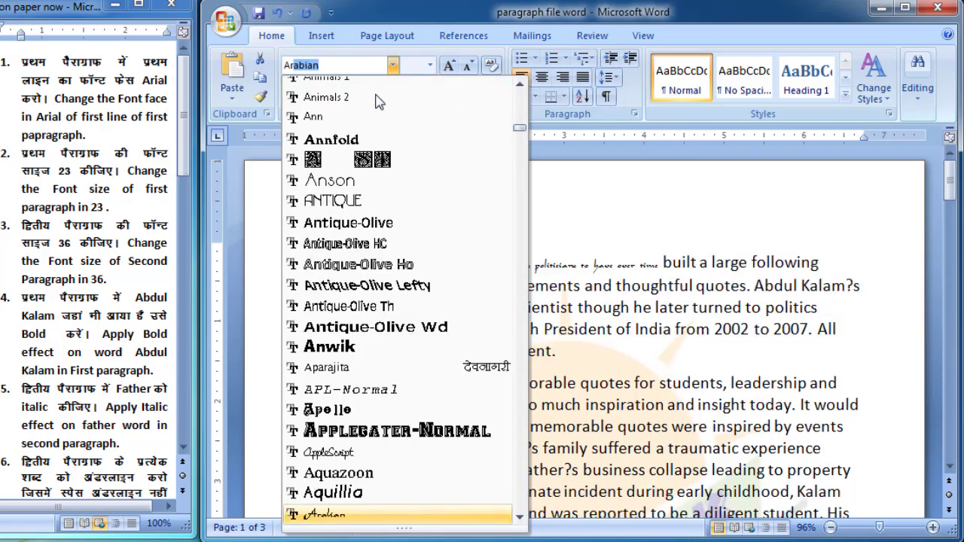
{"action": "type", "text": "ial"}
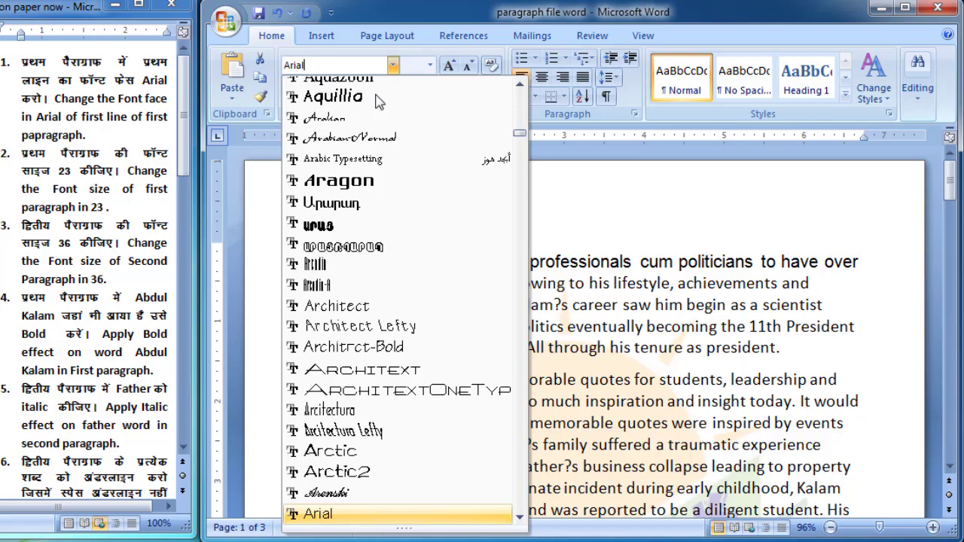
{"action": "left_click", "coordinate": [352, 517]}
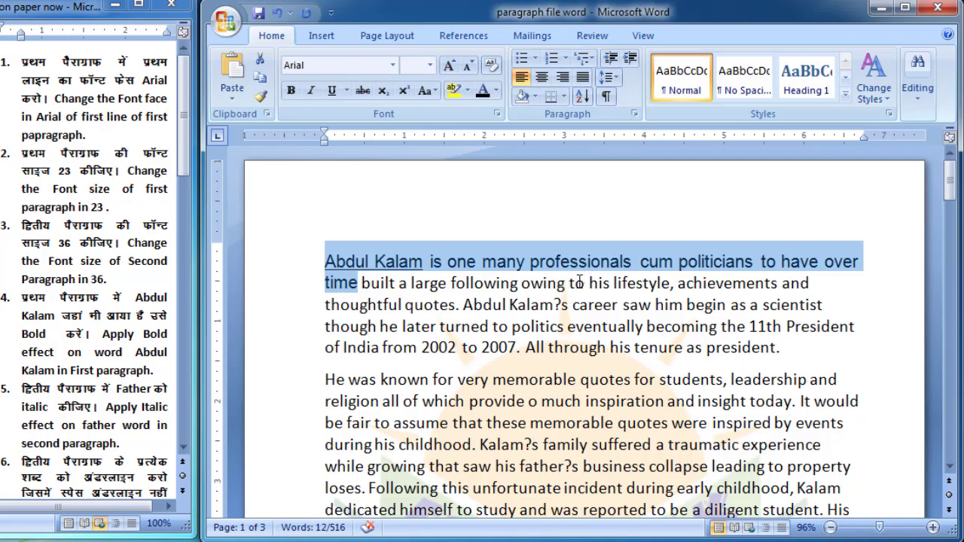
{"action": "left_click", "coordinate": [580, 281]}
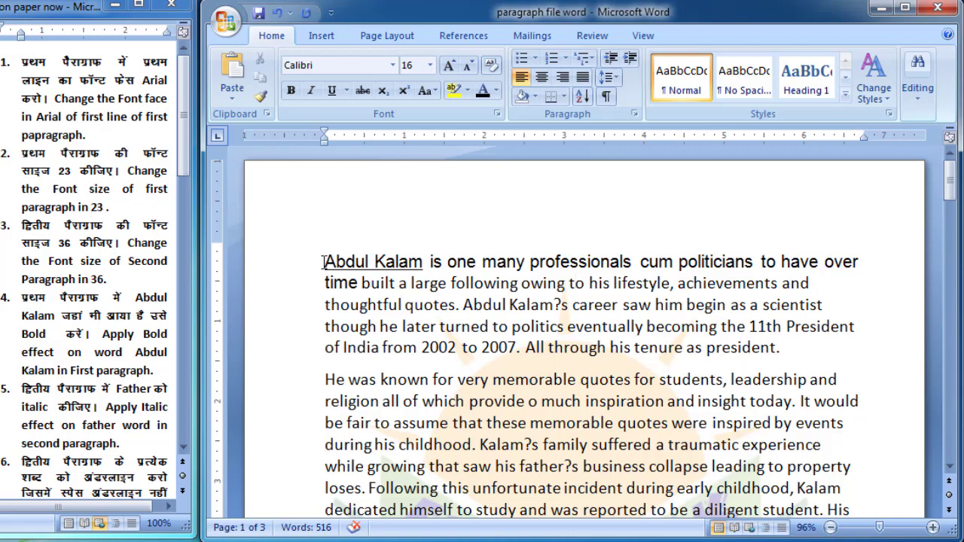
Set the whole first paragraph to font size 23, then highlight task 3 in the task list.
{"action": "left_click_drag", "start_coordinate": [324, 262], "coordinate": [791, 348]}
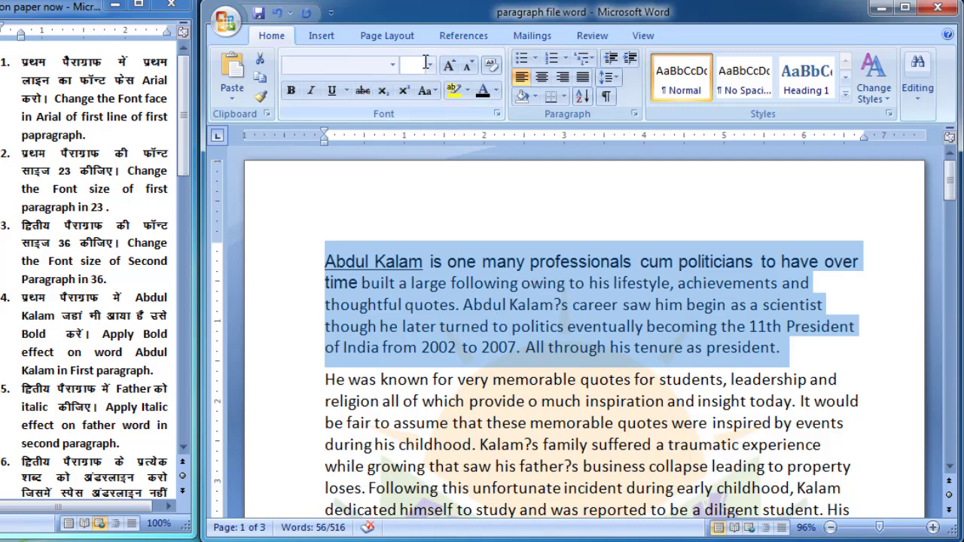
{"action": "left_click", "coordinate": [429, 65]}
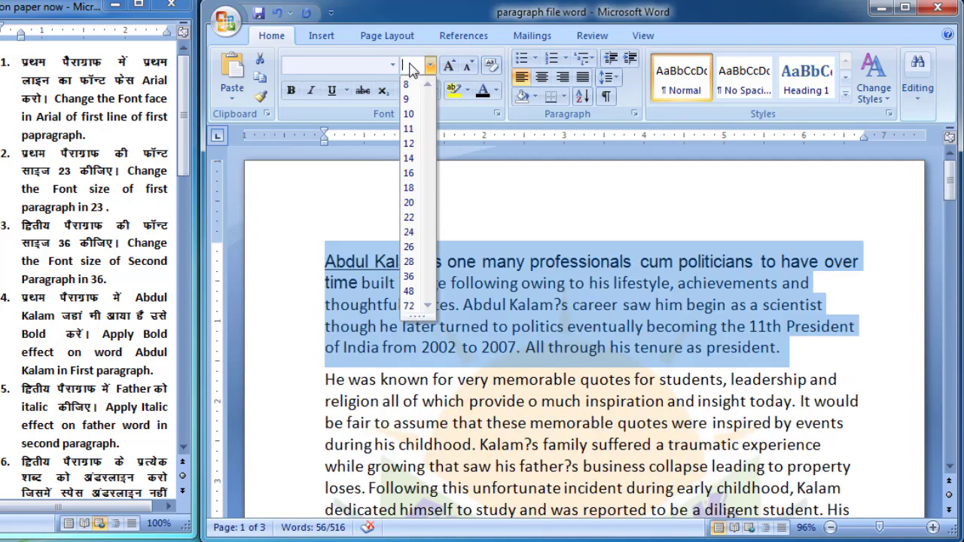
{"action": "type", "text": "23"}
{"action": "key", "text": "Return"}
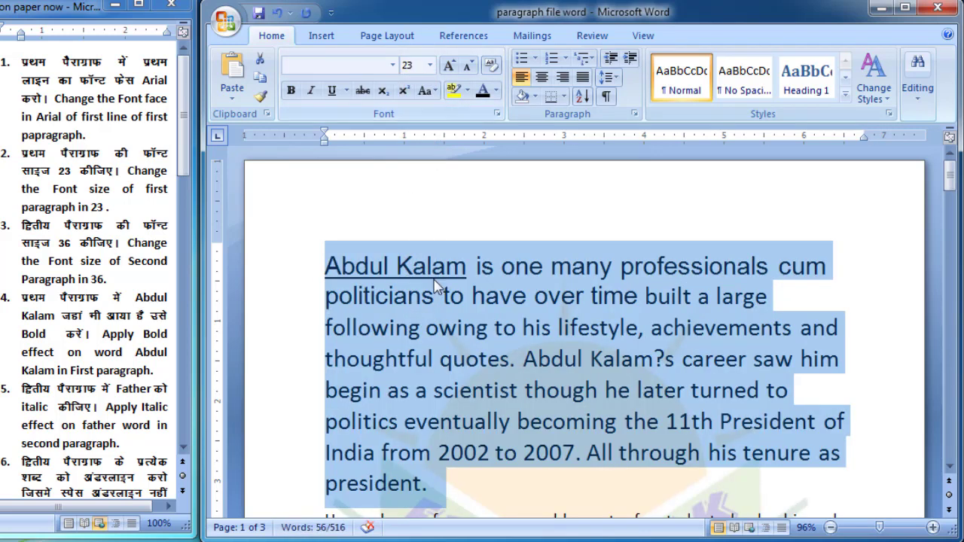
{"action": "left_click", "coordinate": [441, 327]}
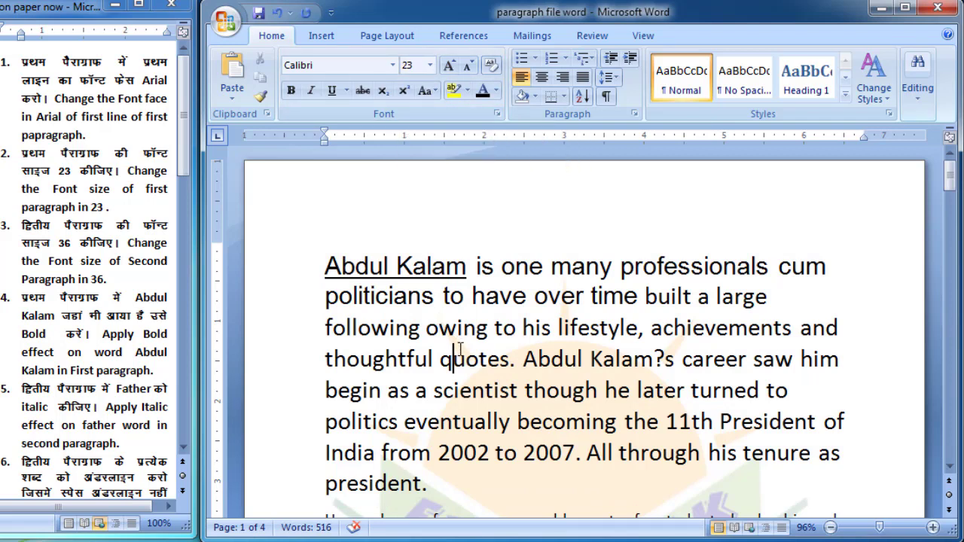
{"action": "left_click", "coordinate": [43, 231]}
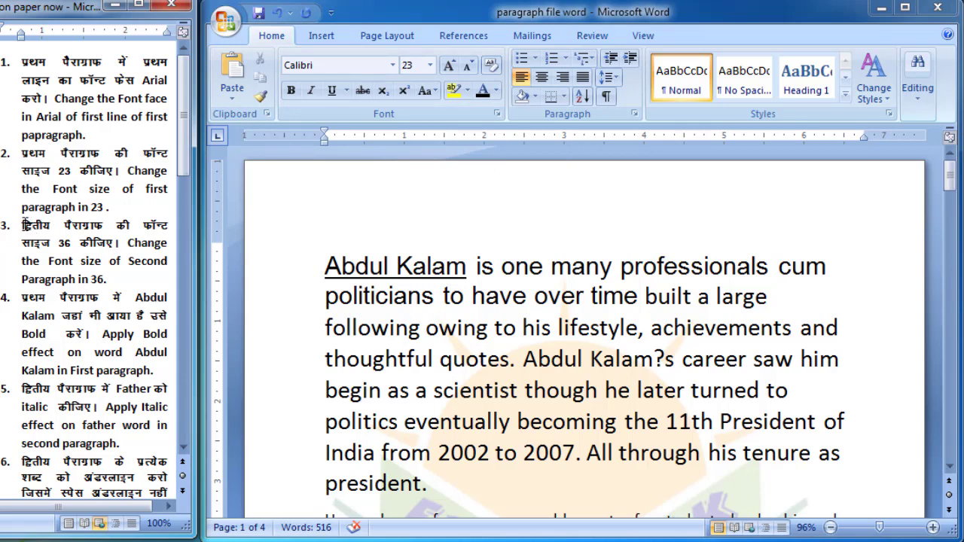
{"action": "left_click_drag", "start_coordinate": [19, 225], "coordinate": [104, 269]}
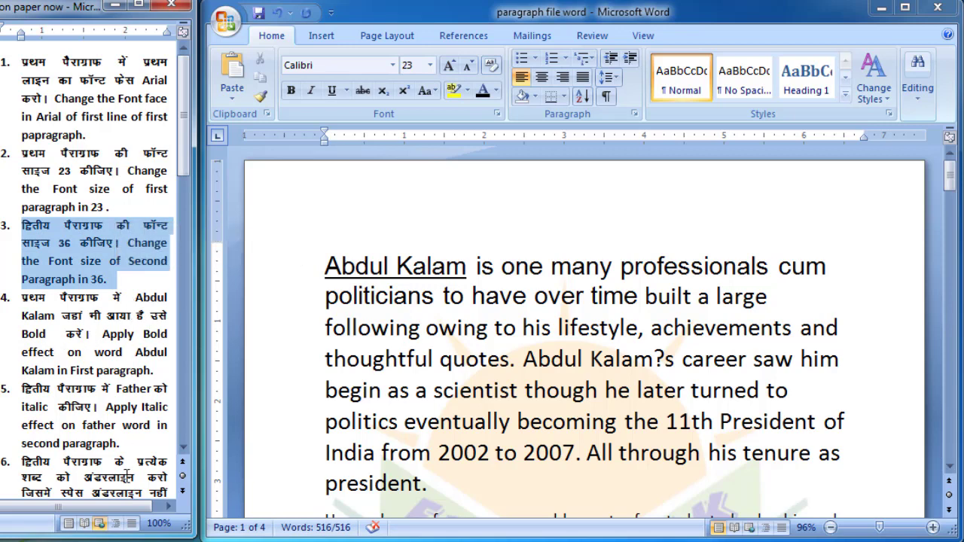
Set the paragraph beginning 'He was known for very memorable quotes' to font size 36.
{"action": "scroll", "coordinate": [474, 407], "scroll_direction": "down", "scroll_amount": 1}
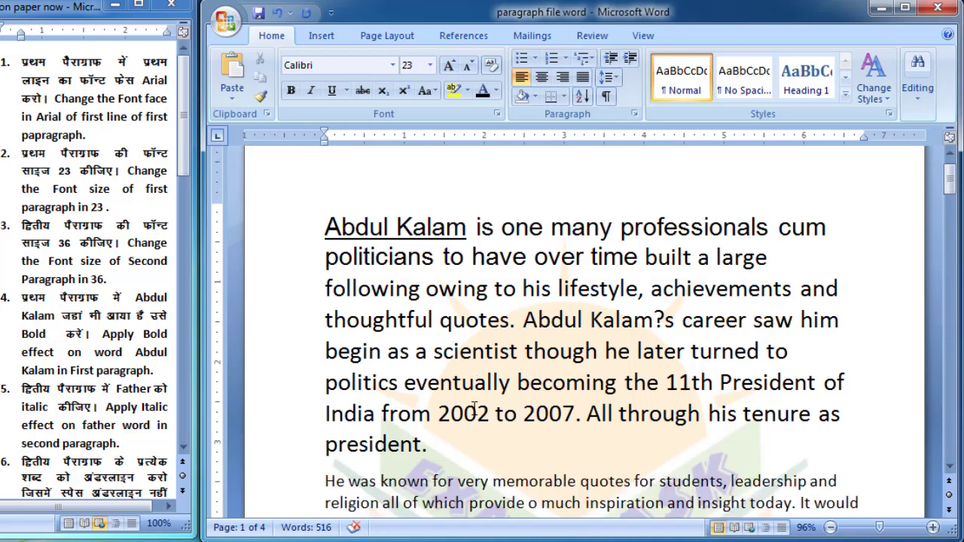
{"action": "scroll", "coordinate": [474, 407], "scroll_direction": "down", "scroll_amount": 5}
{"action": "scroll", "coordinate": [473, 407], "scroll_direction": "down", "scroll_amount": 1}
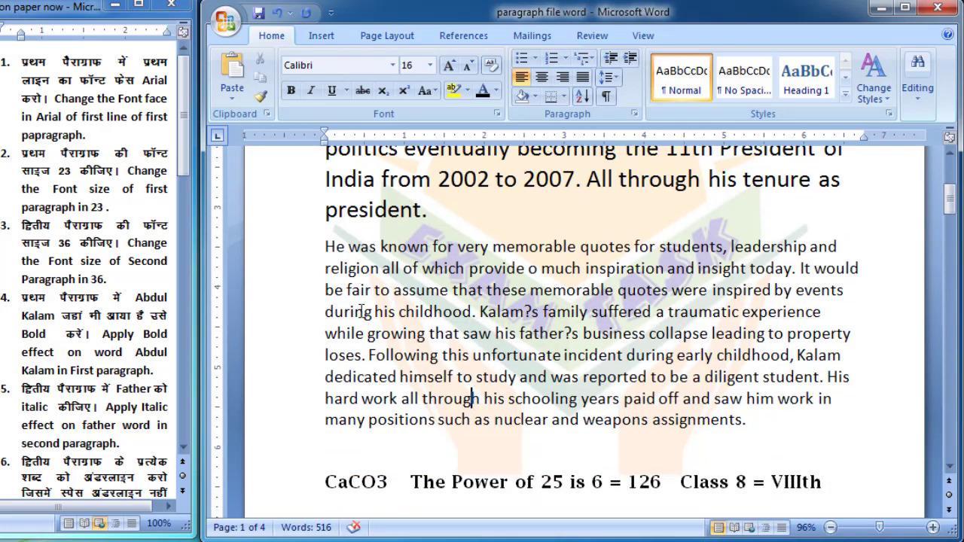
{"action": "left_click_drag", "start_coordinate": [326, 247], "coordinate": [749, 429]}
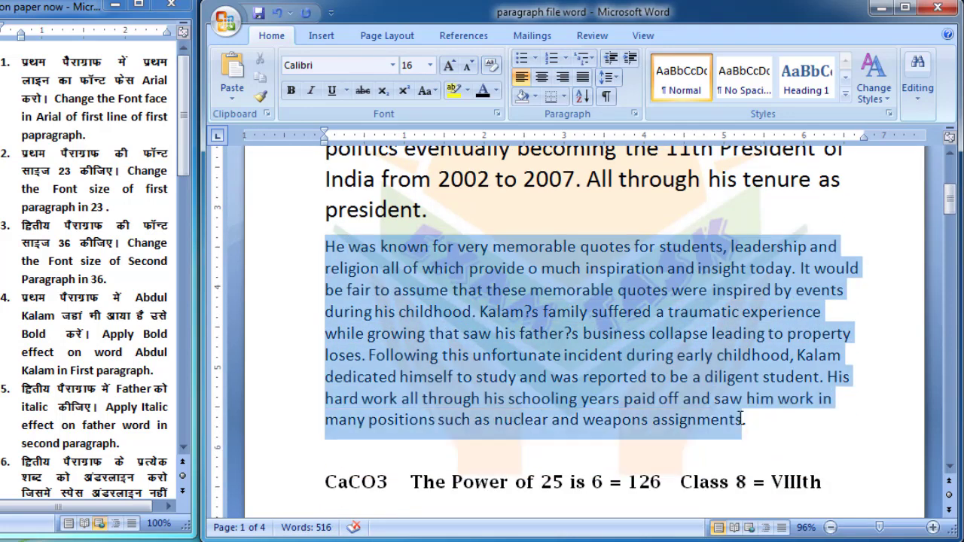
{"action": "left_click", "coordinate": [424, 65]}
{"action": "left_click", "coordinate": [430, 67]}
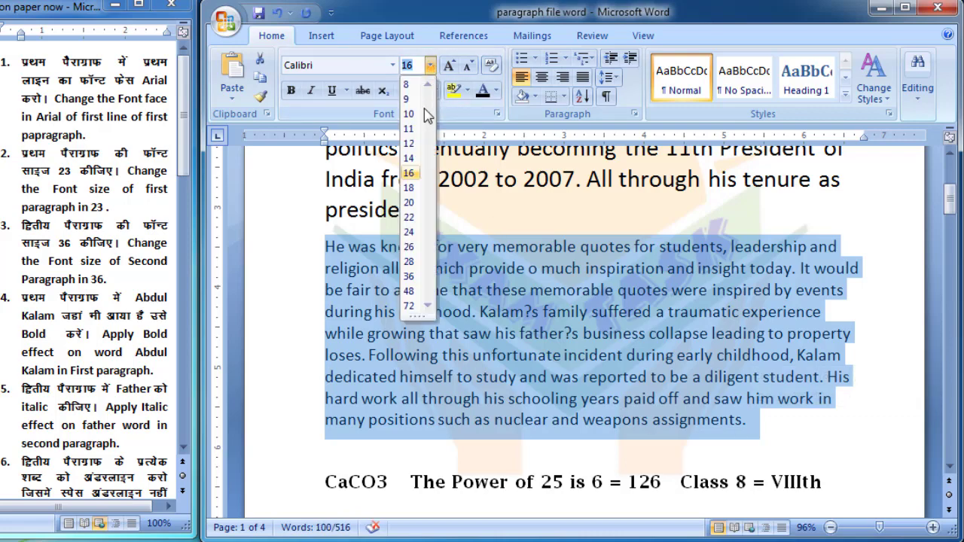
{"action": "left_click", "coordinate": [411, 278]}
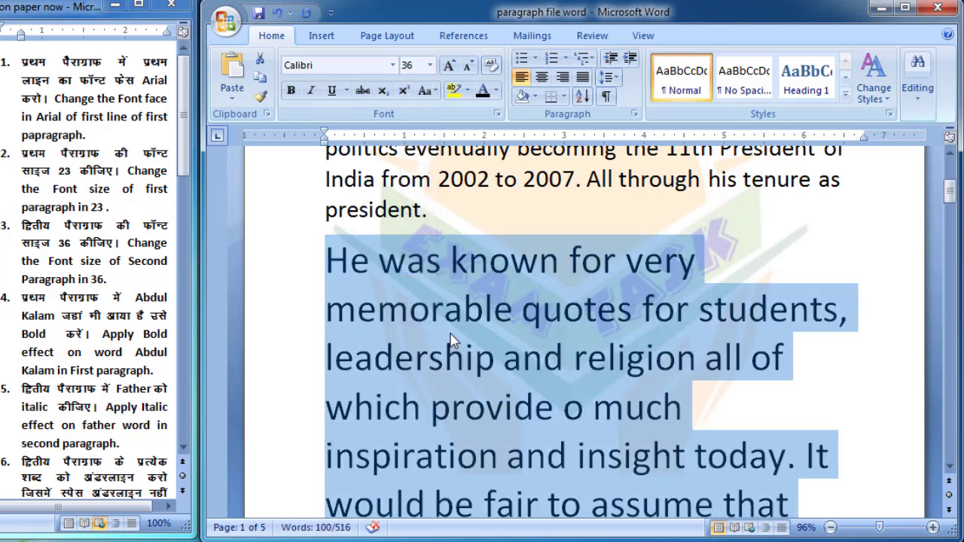
{"action": "left_click", "coordinate": [429, 356]}
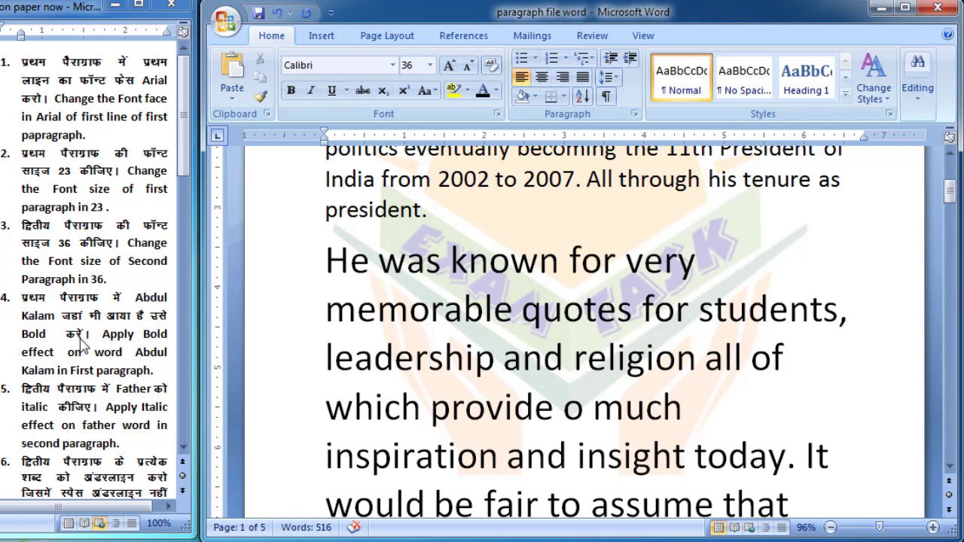
{"action": "scroll", "coordinate": [441, 369], "scroll_direction": "up", "scroll_amount": 1}
Search the essay for 'Abdul Kalam' with Find, moving the dialog clear of the paragraph.
{"action": "scroll", "coordinate": [441, 369], "scroll_direction": "up", "scroll_amount": 2}
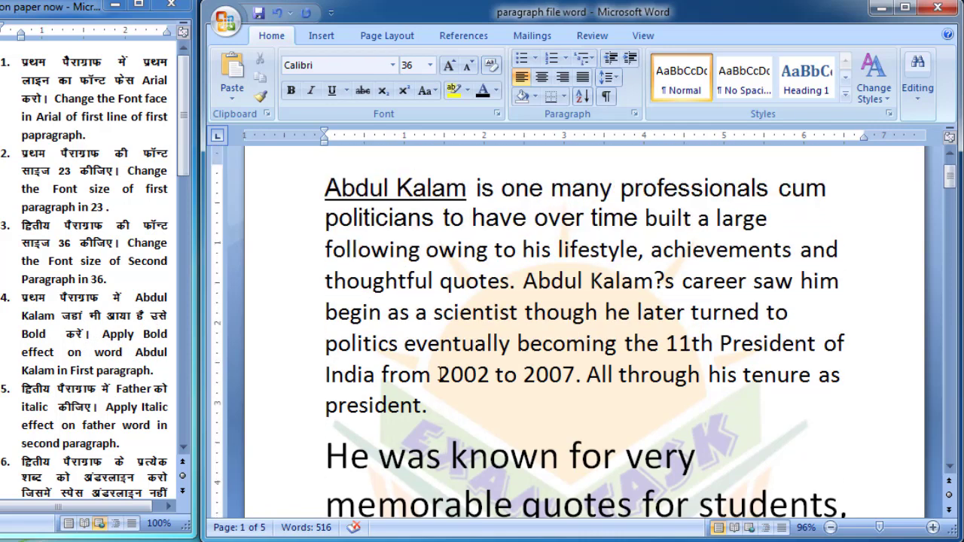
{"action": "scroll", "coordinate": [483, 343], "scroll_direction": "up", "scroll_amount": 3}
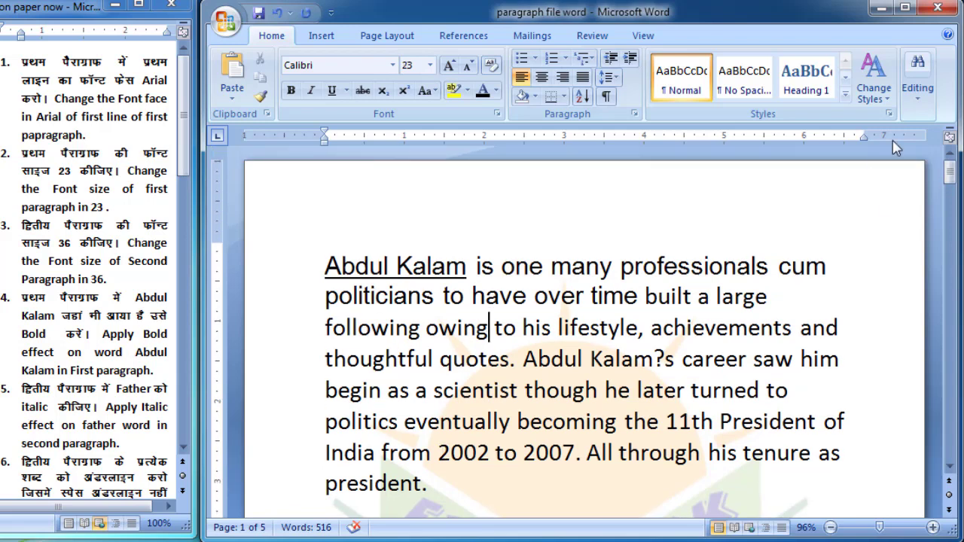
{"action": "left_click", "coordinate": [917, 83]}
{"action": "left_click", "coordinate": [932, 132]}
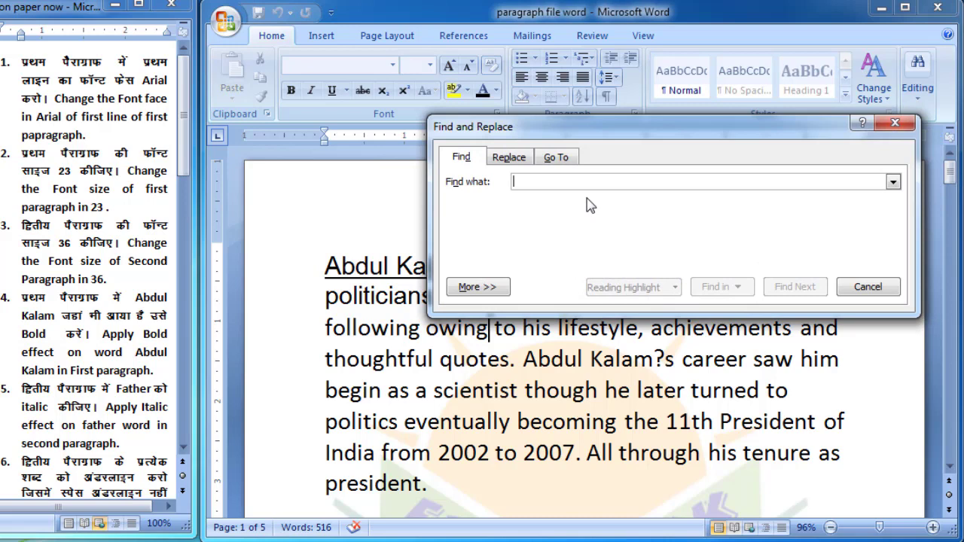
{"action": "type", "text": "Abdul Kalam"}
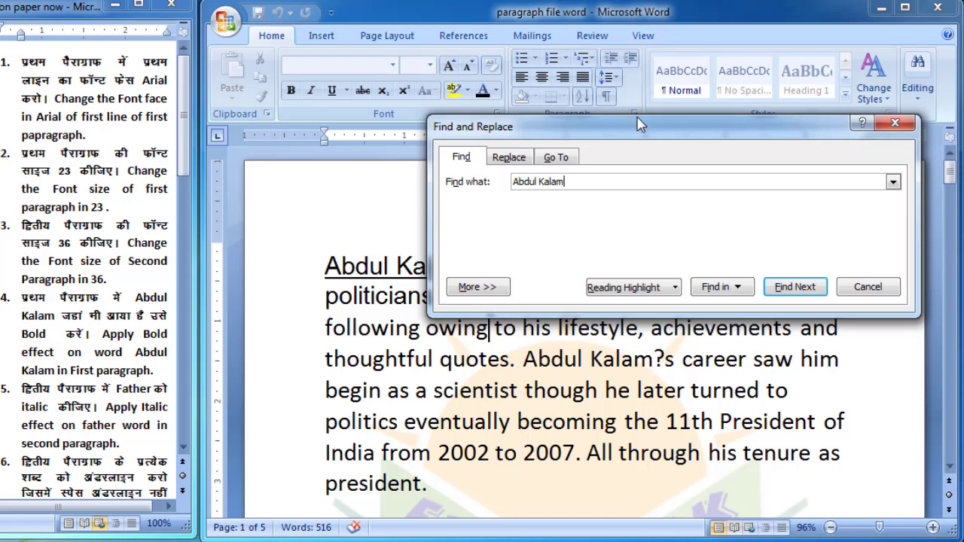
{"action": "left_click_drag", "start_coordinate": [654, 129], "coordinate": [718, 135]}
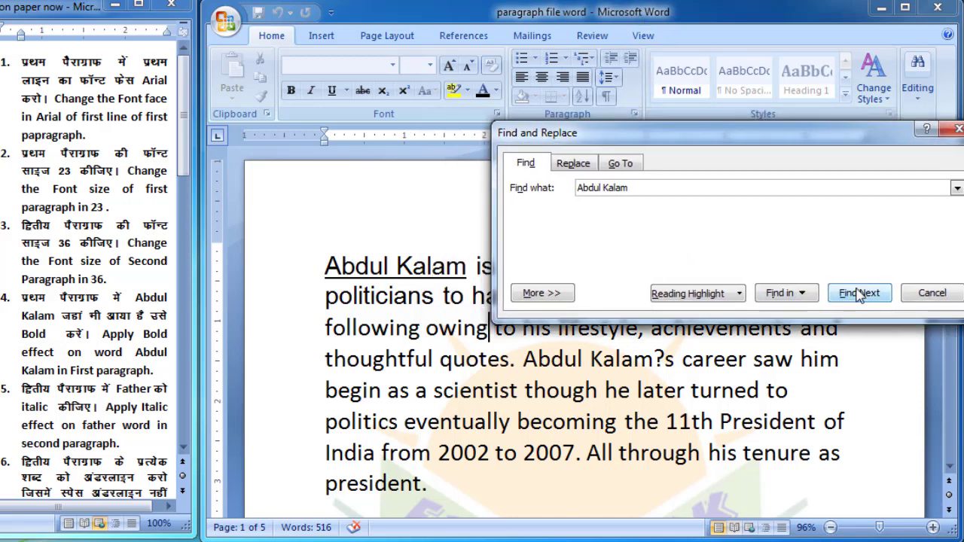
{"action": "left_click", "coordinate": [333, 270]}
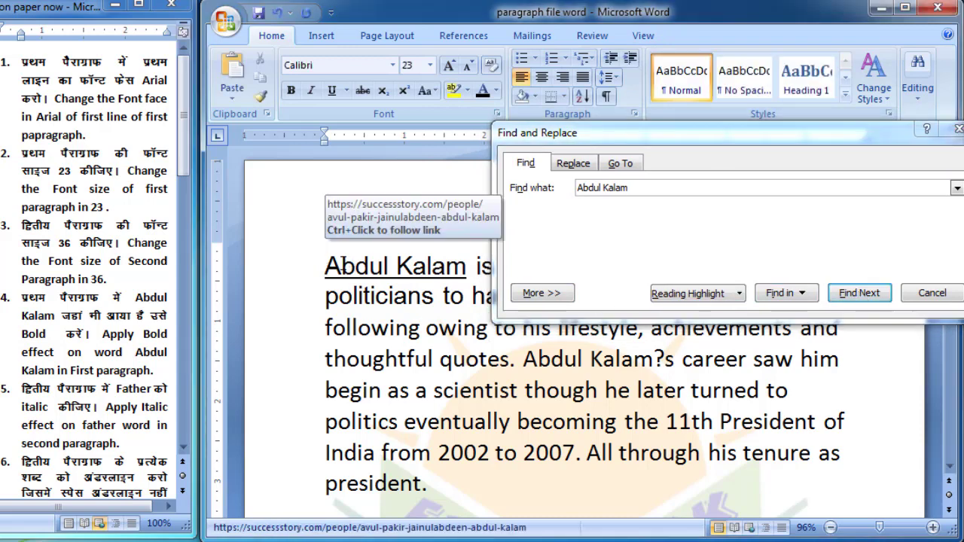
Bold both found occurrences of 'Abdul Kalam' and close the Find dialog.
{"action": "left_click", "coordinate": [876, 298]}
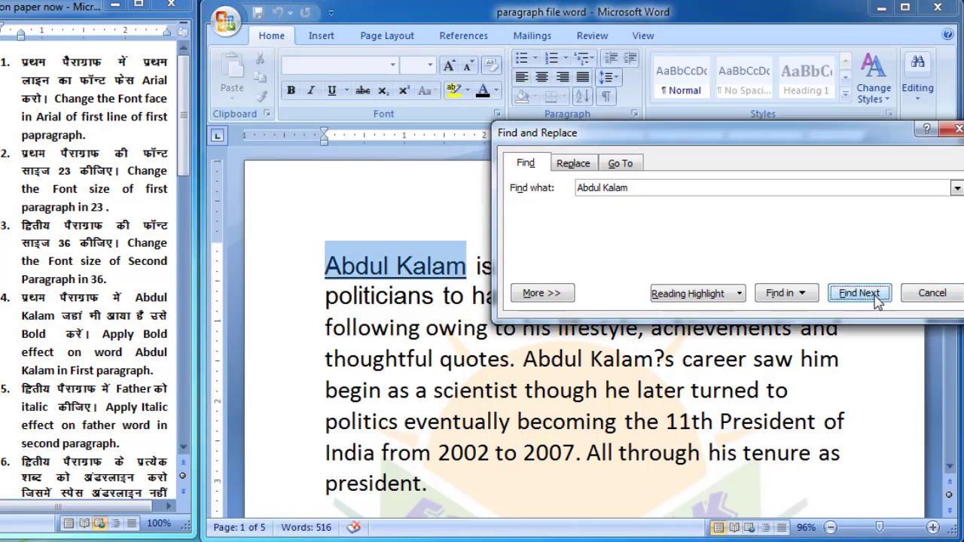
{"action": "left_click", "coordinate": [295, 90]}
{"action": "left_click", "coordinate": [861, 293]}
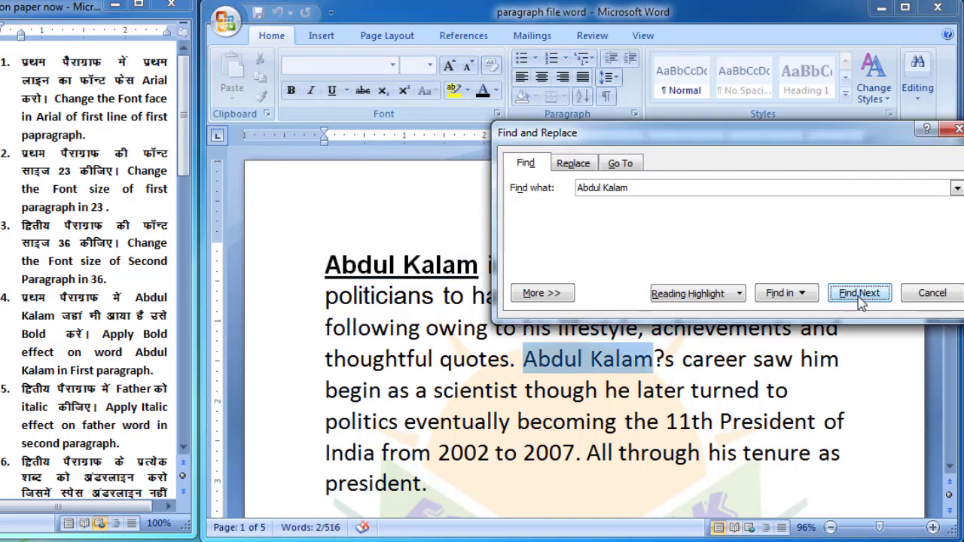
{"action": "left_click", "coordinate": [291, 90]}
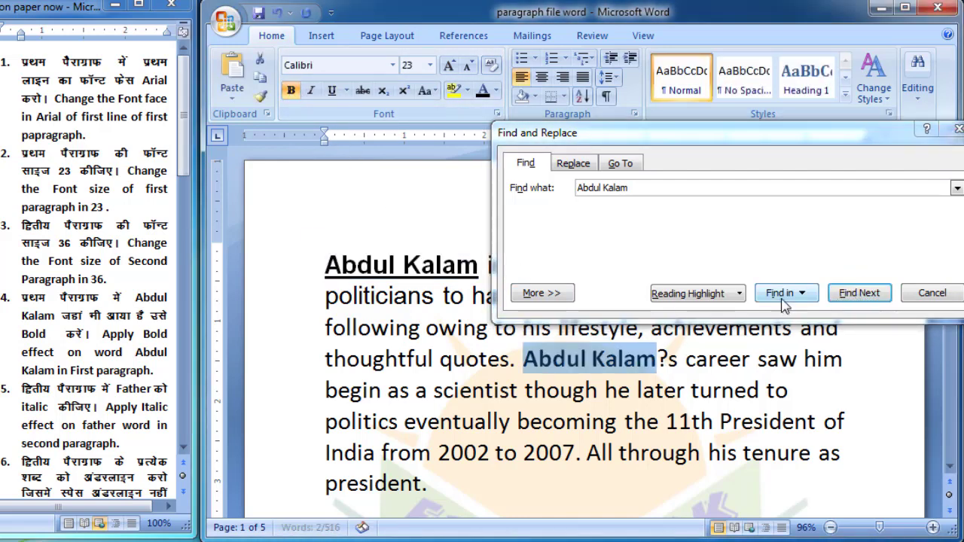
{"action": "left_click", "coordinate": [860, 294]}
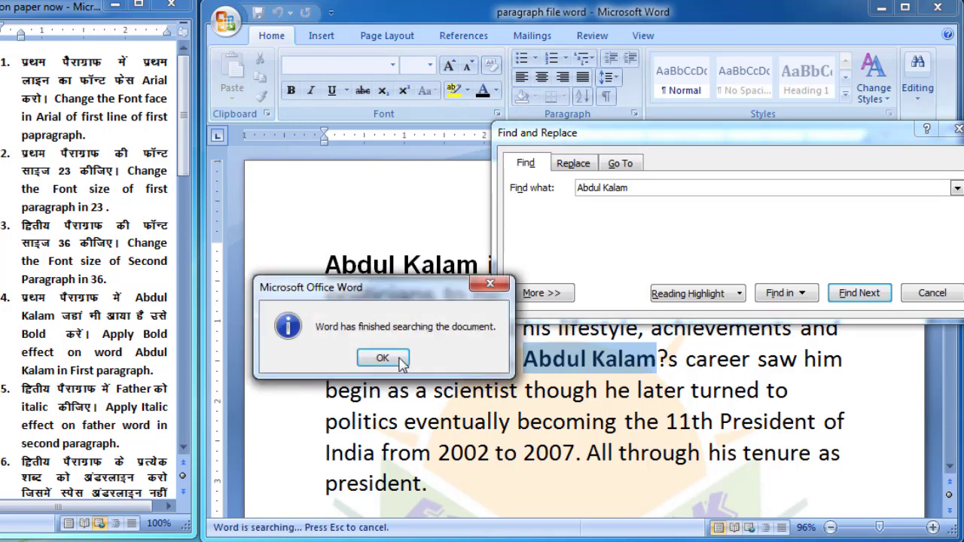
{"action": "left_click", "coordinate": [383, 358]}
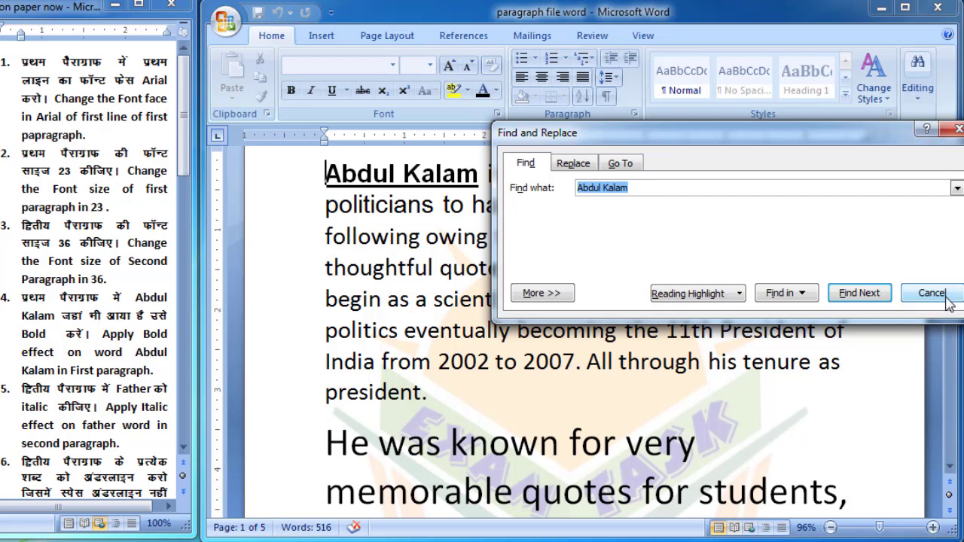
{"action": "left_click", "coordinate": [931, 294]}
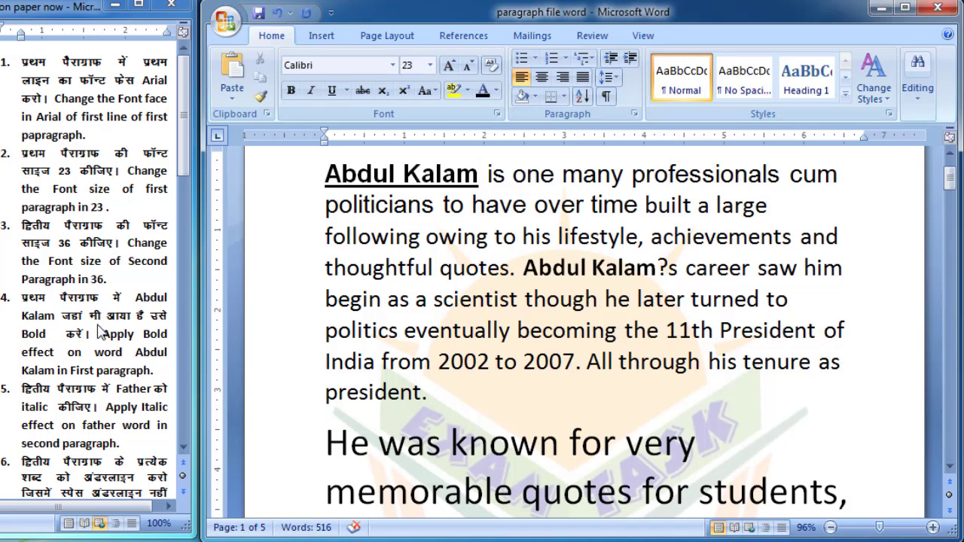
Highlight task 5, about the word 'father', in the task list.
{"action": "left_click", "coordinate": [88, 364]}
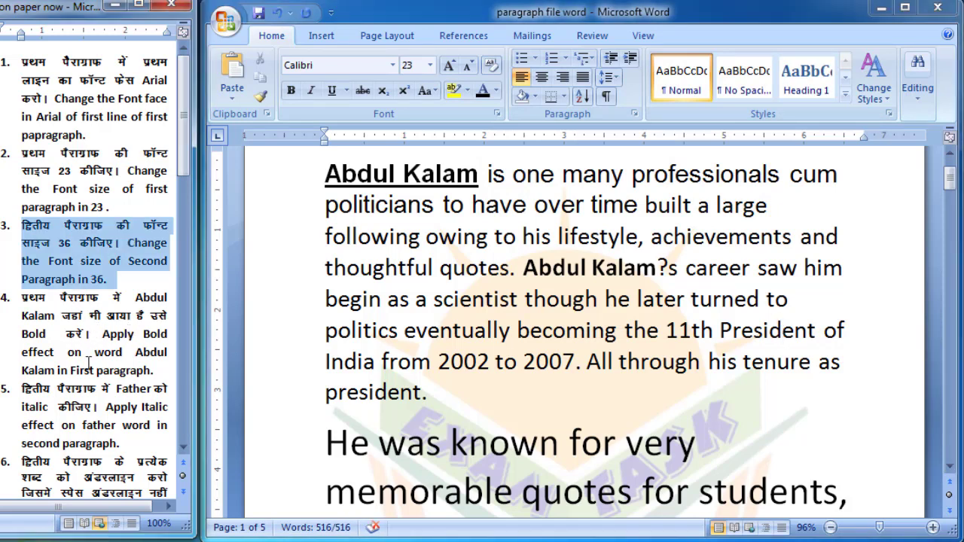
{"action": "left_click", "coordinate": [94, 339]}
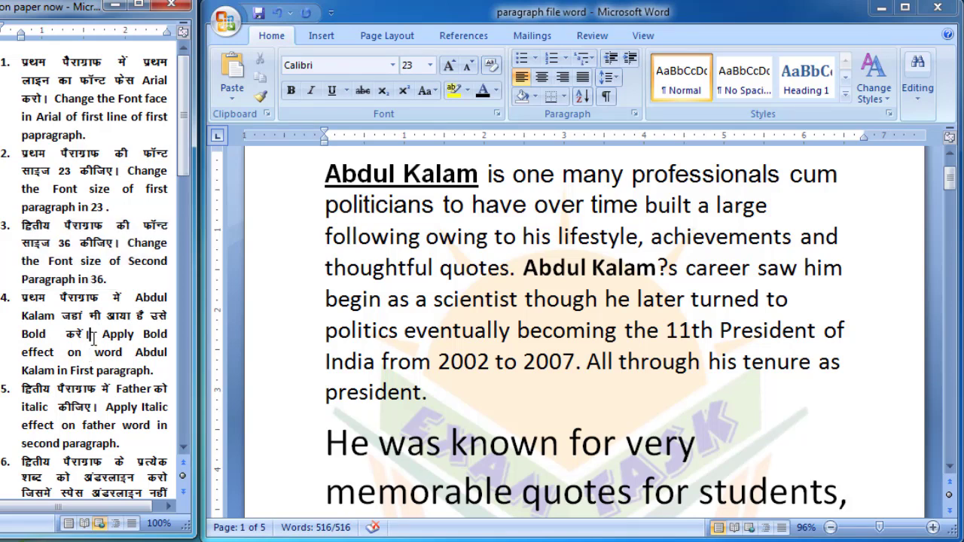
{"action": "scroll", "coordinate": [94, 339], "scroll_direction": "down", "scroll_amount": 2}
{"action": "mouse_move", "coordinate": [22, 306]}
{"action": "left_mouse_down"}
{"action": "mouse_move", "coordinate": [117, 341]}
{"action": "mouse_move", "coordinate": [167, 343]}
{"action": "left_mouse_up"}
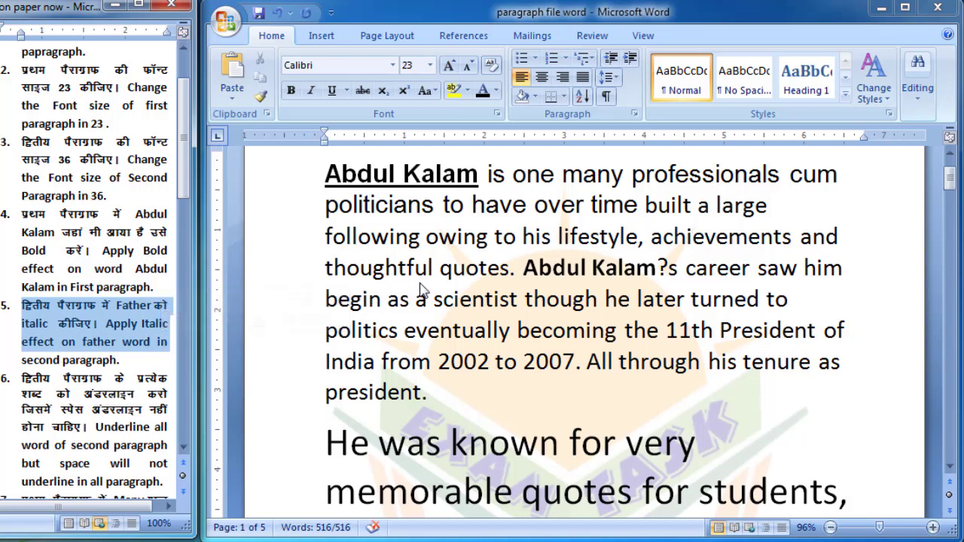
Open Find and Replace with 'father' as the search text and expand the extra options.
{"action": "left_click", "coordinate": [927, 108]}
{"action": "left_click", "coordinate": [919, 102]}
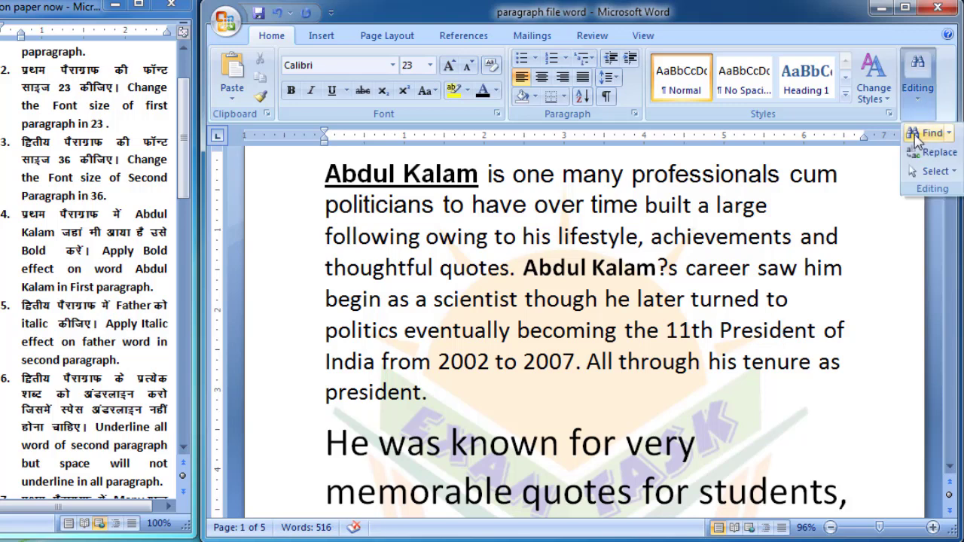
{"action": "left_click", "coordinate": [925, 133]}
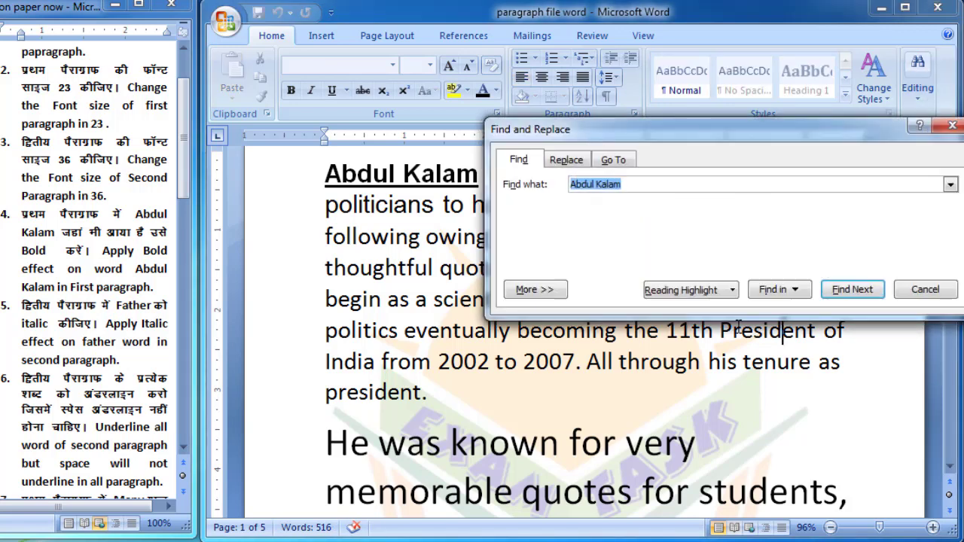
{"action": "type", "text": "father"}
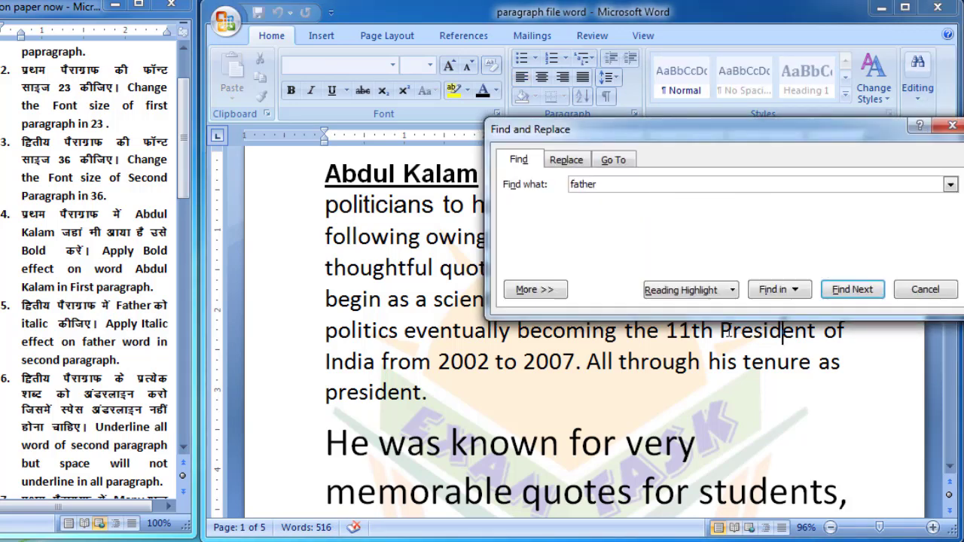
{"action": "left_click", "coordinate": [575, 166]}
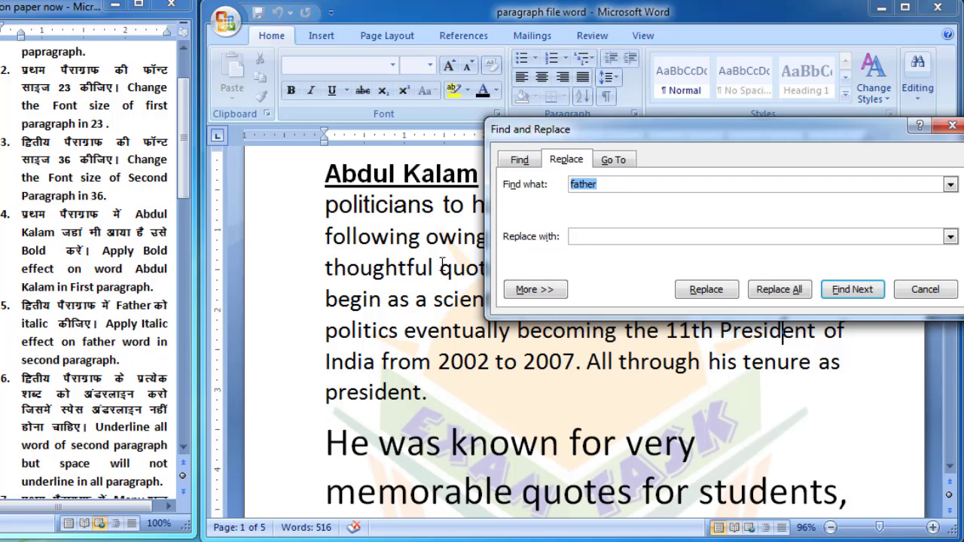
{"action": "left_click", "coordinate": [564, 159]}
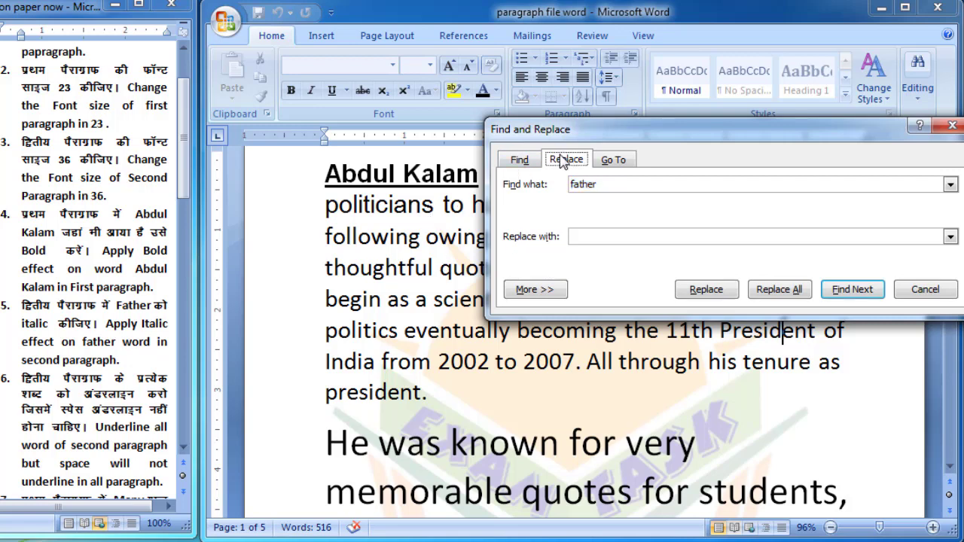
{"action": "left_click", "coordinate": [534, 292]}
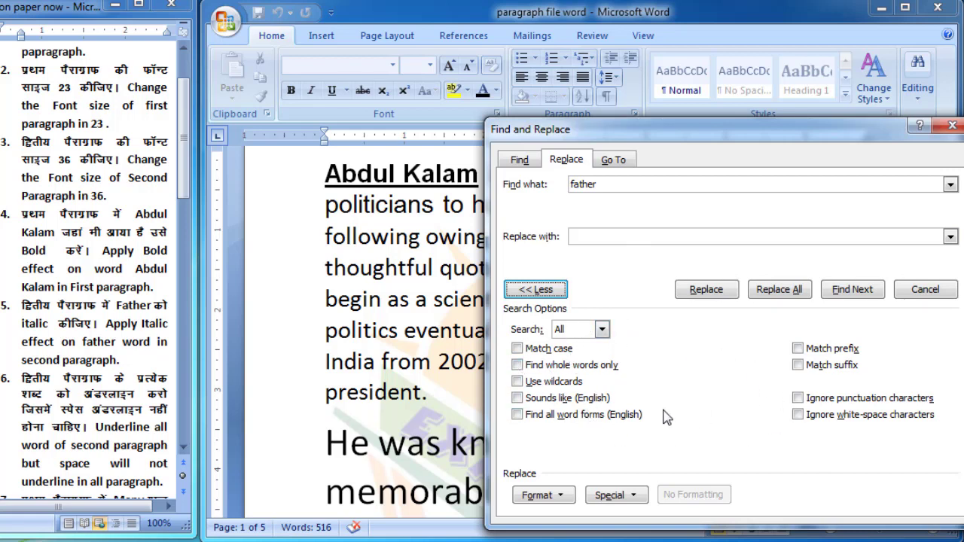
Add a Bold font condition to the search and run Find Next, which finds no matches.
{"action": "left_click", "coordinate": [555, 497]}
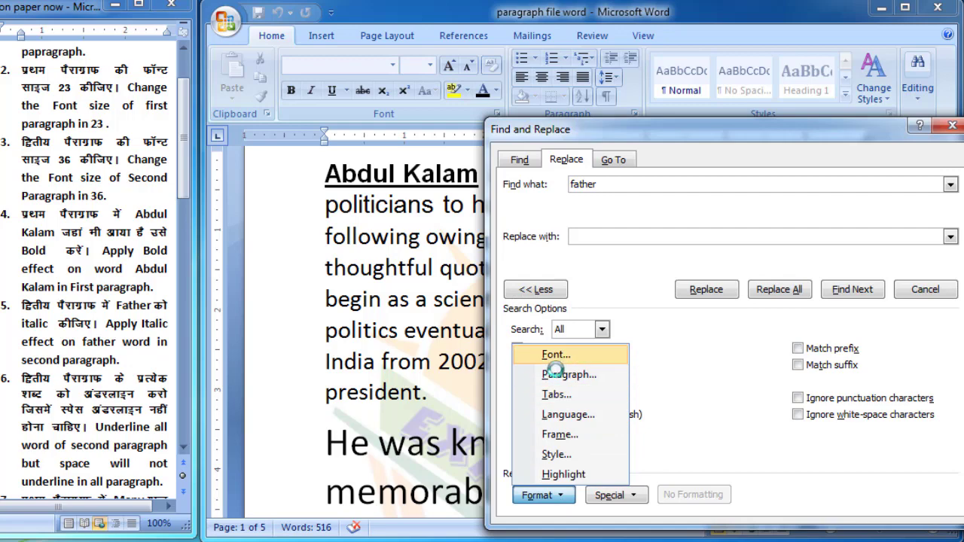
{"action": "left_click", "coordinate": [555, 356]}
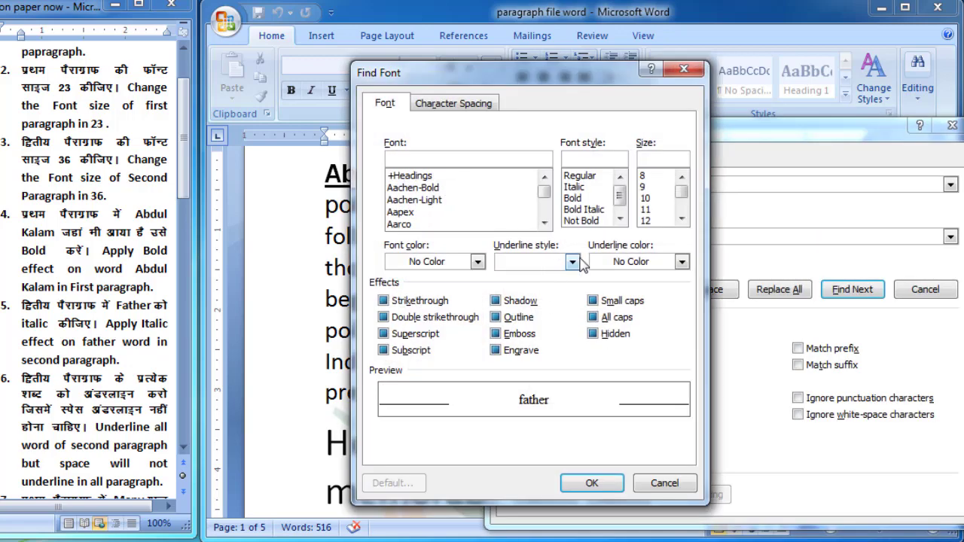
{"action": "left_click", "coordinate": [574, 198]}
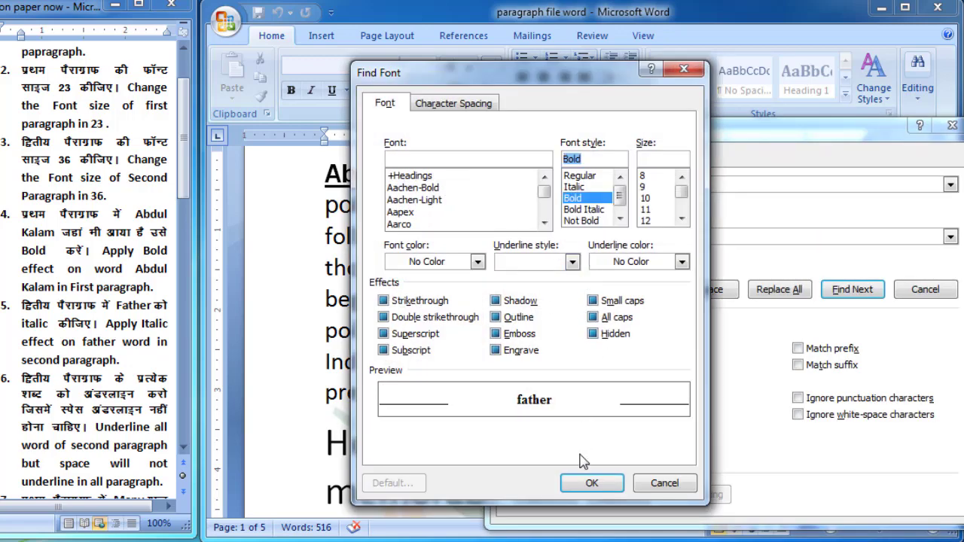
{"action": "left_click", "coordinate": [592, 483]}
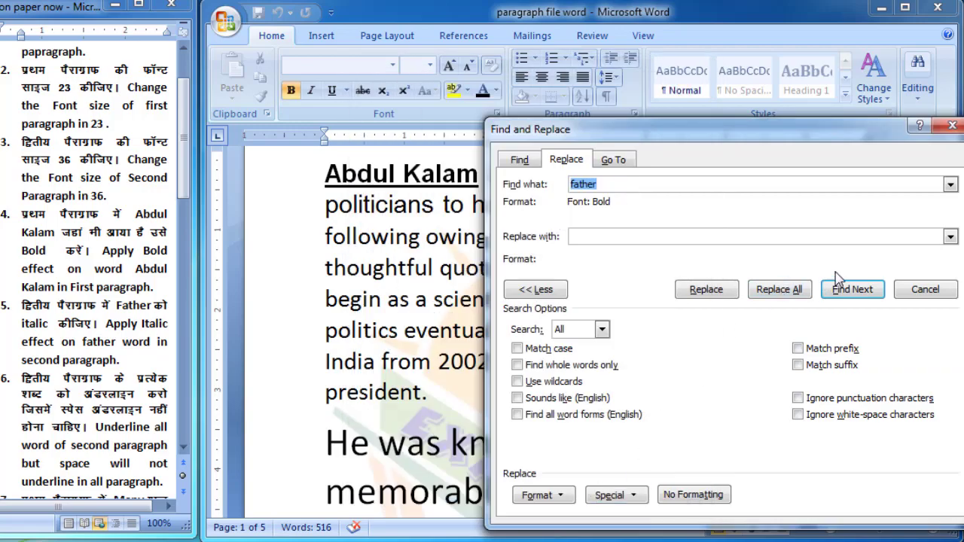
{"action": "mouse_move", "coordinate": [792, 149]}
{"action": "left_mouse_down"}
{"action": "mouse_move", "coordinate": [441, 128]}
{"action": "mouse_move", "coordinate": [448, 118]}
{"action": "mouse_move", "coordinate": [330, 93]}
{"action": "left_mouse_up"}
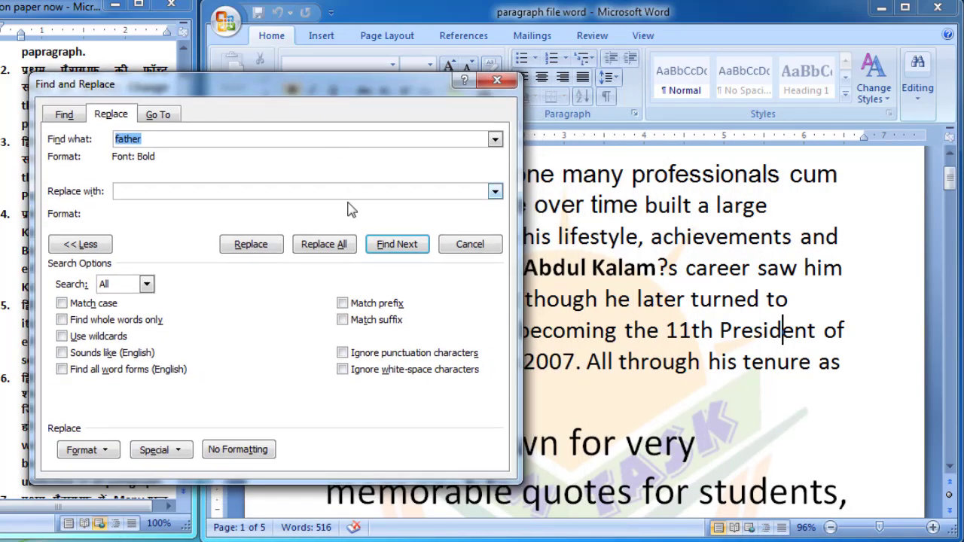
{"action": "left_click", "coordinate": [398, 245]}
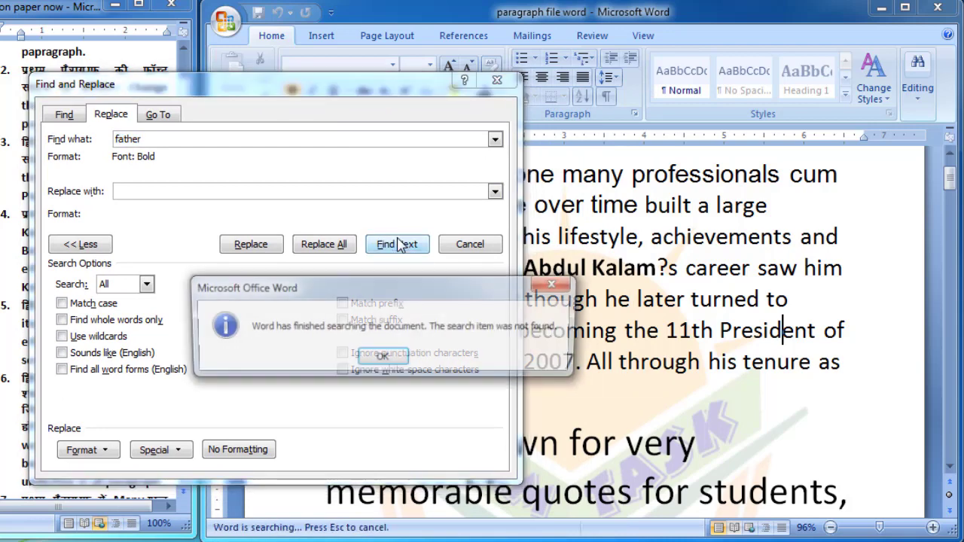
{"action": "left_click", "coordinate": [384, 356]}
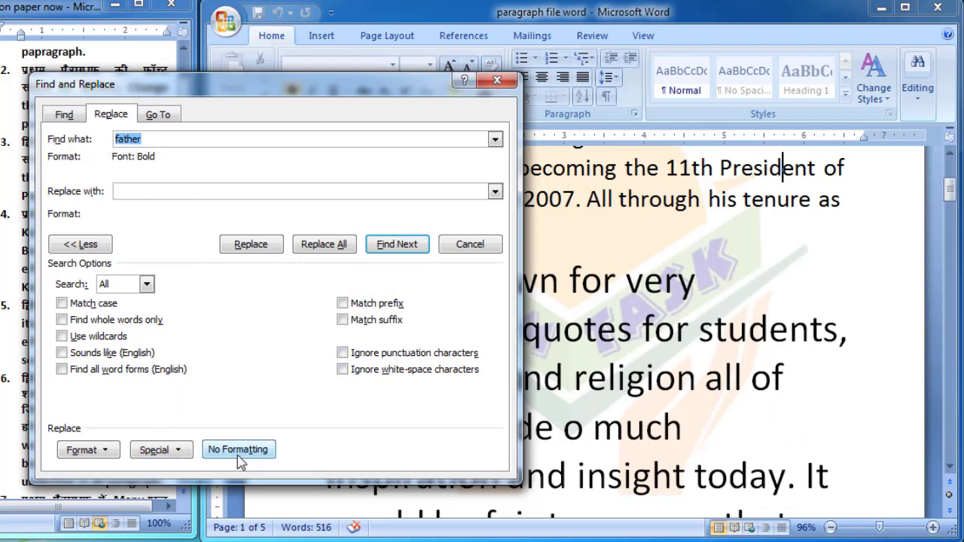
Clear the search formatting and set Bold as the replacement font format.
{"action": "left_click", "coordinate": [240, 451]}
{"action": "left_click", "coordinate": [150, 189]}
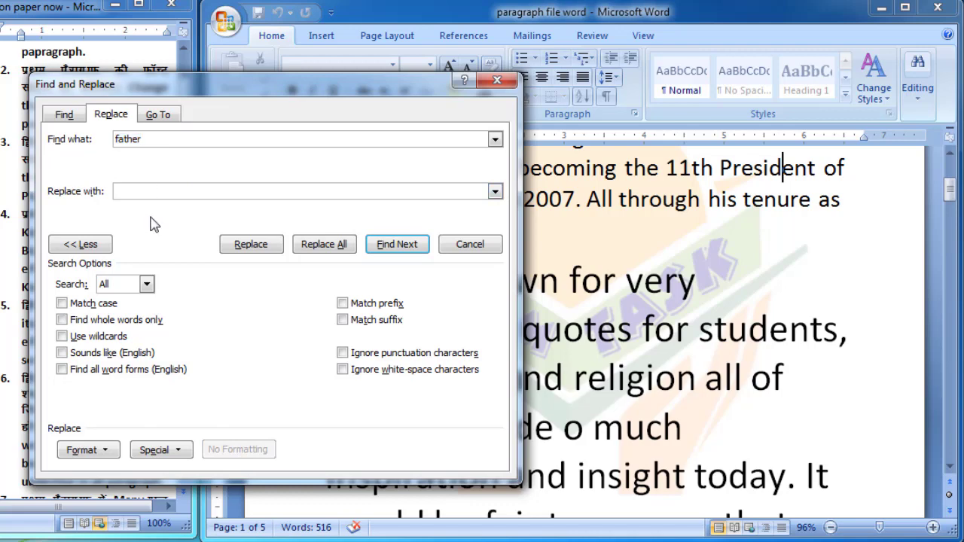
{"action": "left_click", "coordinate": [84, 450]}
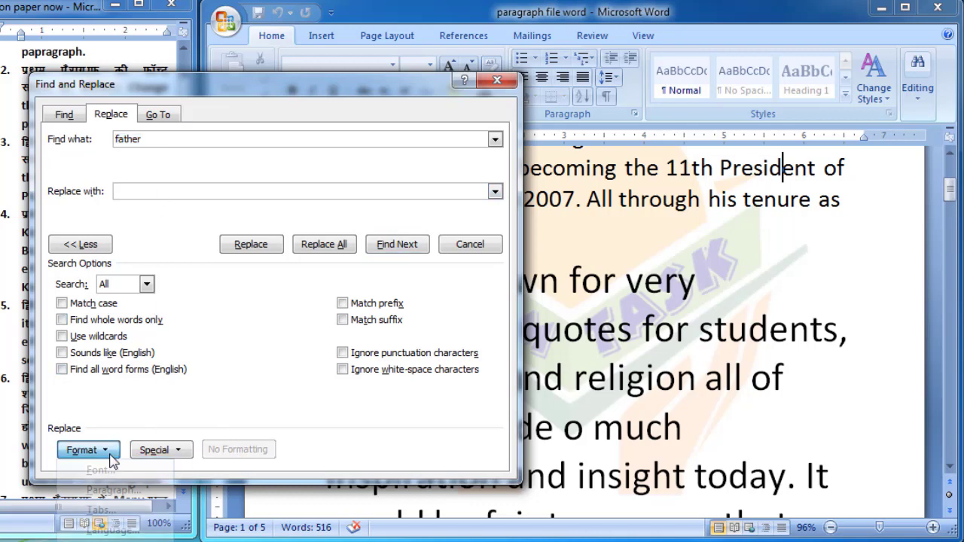
{"action": "left_click", "coordinate": [100, 470]}
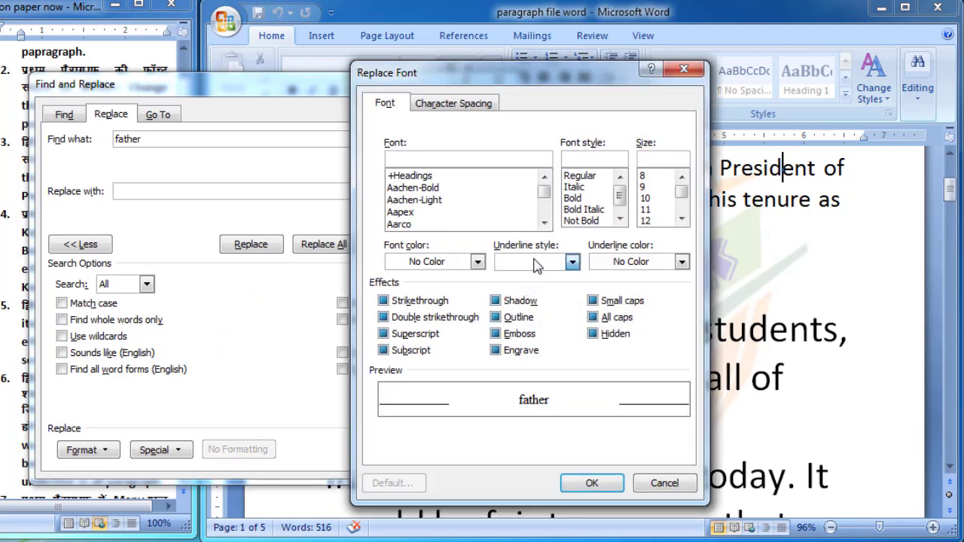
{"action": "left_click", "coordinate": [533, 262]}
{"action": "left_click", "coordinate": [533, 264]}
{"action": "left_click", "coordinate": [577, 198]}
{"action": "left_click", "coordinate": [585, 484]}
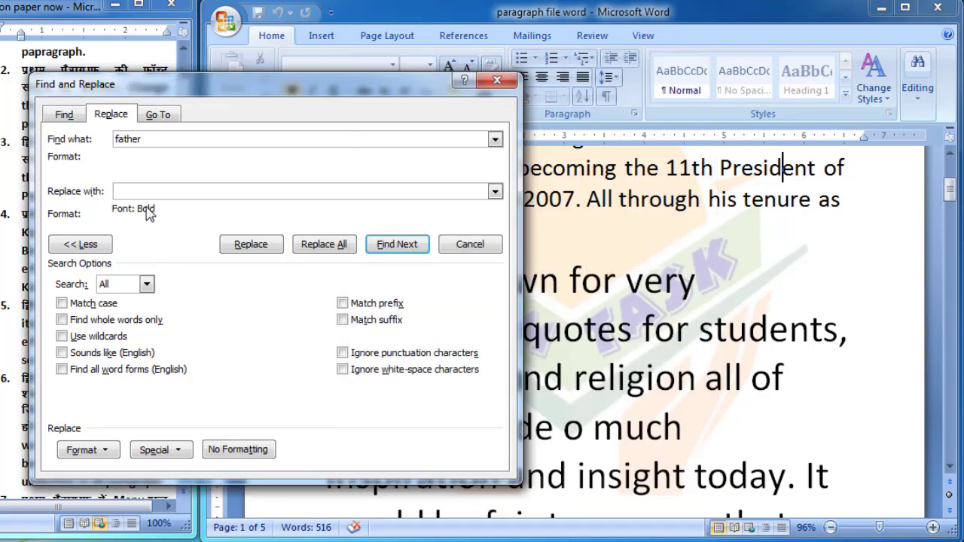
Find the next 'father' and replace it with a bold 'father'.
{"action": "left_click", "coordinate": [385, 245]}
{"action": "mouse_move", "coordinate": [370, 215]}
{"action": "left_mouse_down"}
{"action": "mouse_move", "coordinate": [160, 235]}
{"action": "mouse_move", "coordinate": [153, 146]}
{"action": "left_mouse_up"}
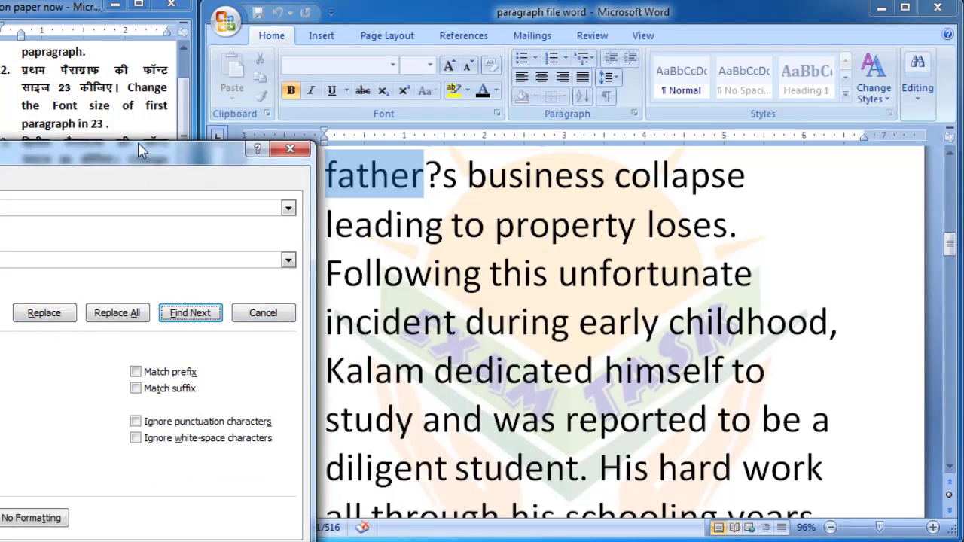
{"action": "left_click_drag", "start_coordinate": [139, 145], "coordinate": [230, 118]}
{"action": "left_click", "coordinate": [136, 287]}
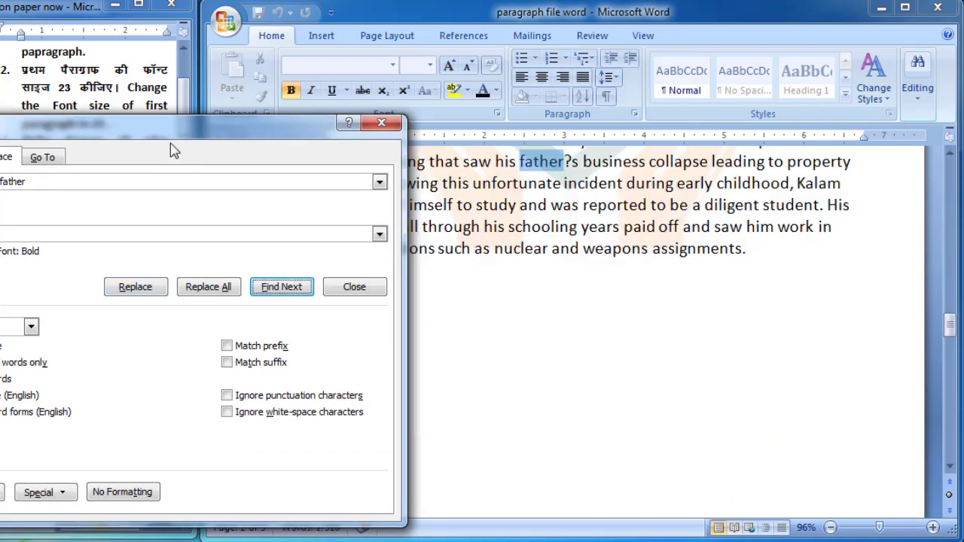
{"action": "left_click_drag", "start_coordinate": [181, 146], "coordinate": [166, 236]}
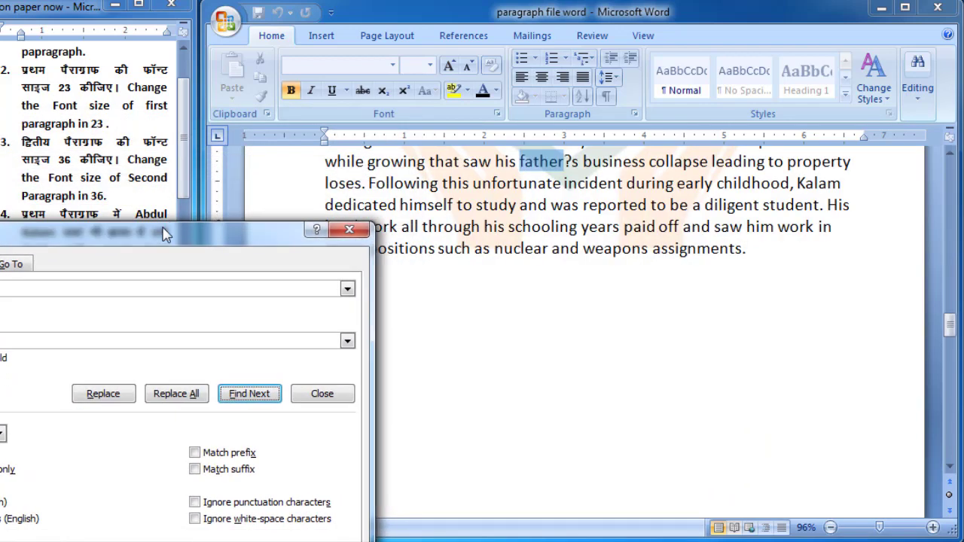
{"action": "left_click", "coordinate": [497, 240]}
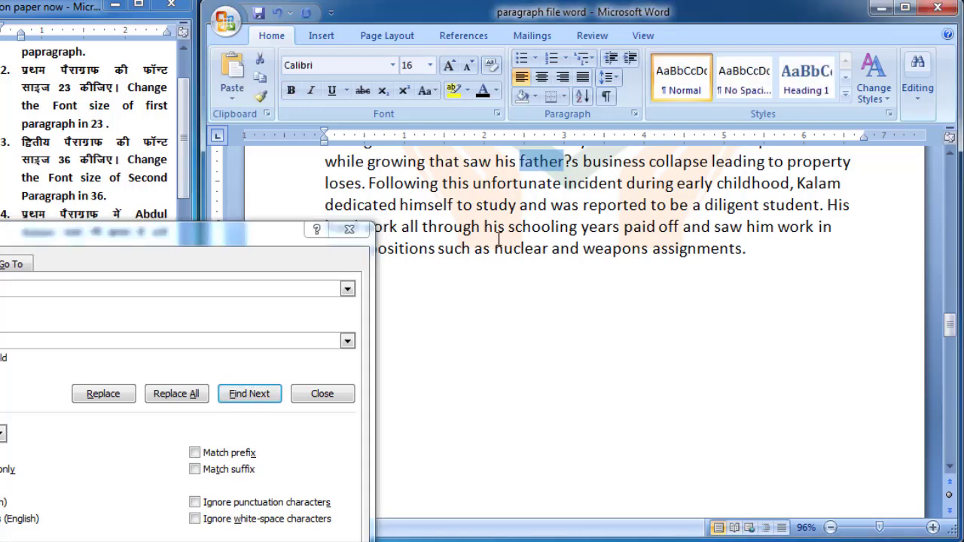
Scroll back up through the essay and close the Find and Replace dialog.
{"action": "scroll", "coordinate": [501, 239], "scroll_direction": "up", "scroll_amount": 6}
{"action": "scroll", "coordinate": [501, 241], "scroll_direction": "up", "scroll_amount": 4}
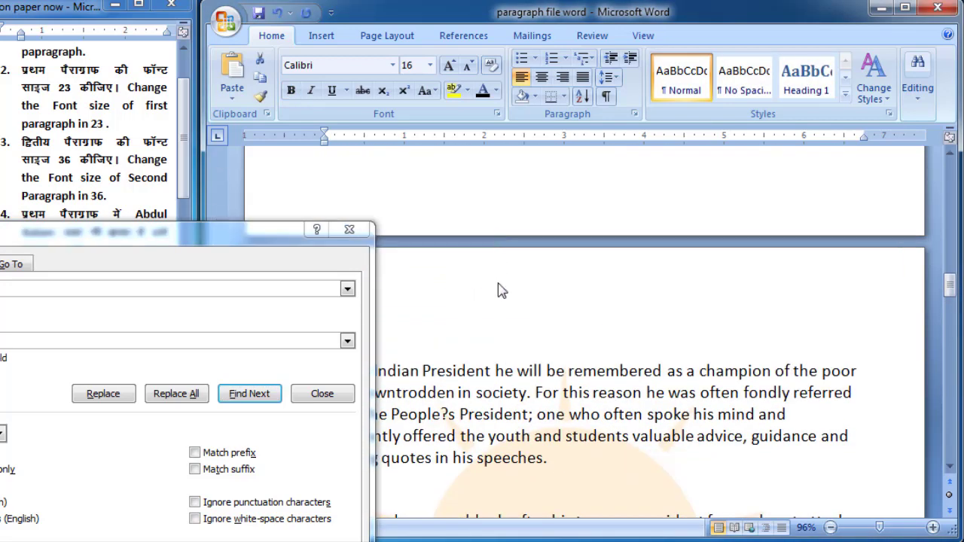
{"action": "scroll", "coordinate": [508, 331], "scroll_direction": "up", "scroll_amount": 10}
{"action": "scroll", "coordinate": [513, 360], "scroll_direction": "up", "scroll_amount": 3}
{"action": "scroll", "coordinate": [512, 361], "scroll_direction": "up", "scroll_amount": 1}
{"action": "scroll", "coordinate": [513, 360], "scroll_direction": "down", "scroll_amount": 3}
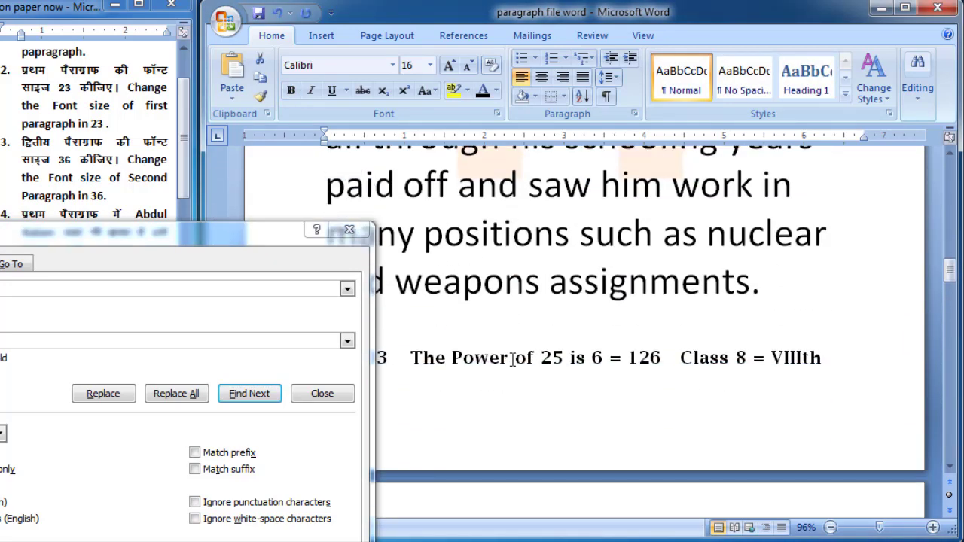
{"action": "scroll", "coordinate": [513, 360], "scroll_direction": "up", "scroll_amount": 3}
{"action": "scroll", "coordinate": [512, 359], "scroll_direction": "up", "scroll_amount": 1}
{"action": "scroll", "coordinate": [512, 358], "scroll_direction": "up", "scroll_amount": 1}
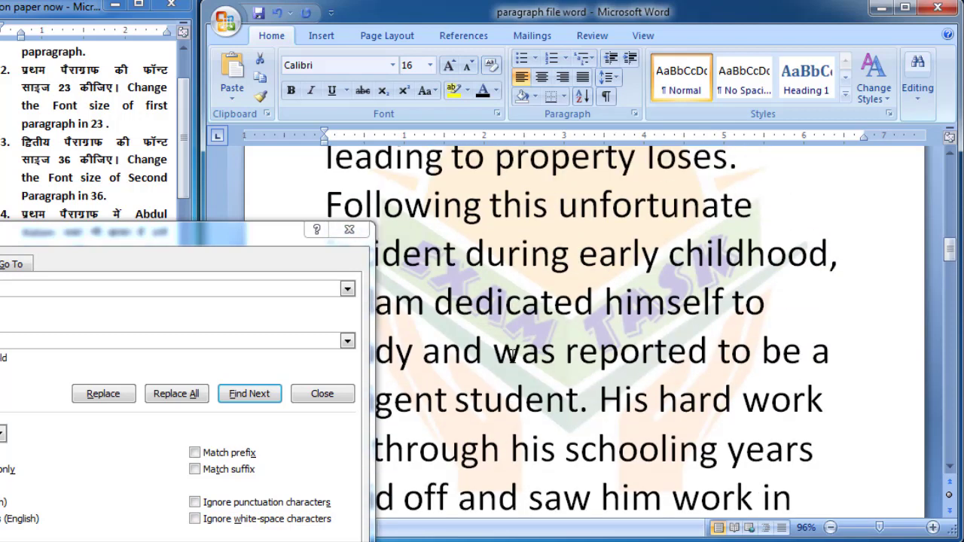
{"action": "scroll", "coordinate": [512, 356], "scroll_direction": "up", "scroll_amount": 1}
{"action": "scroll", "coordinate": [513, 356], "scroll_direction": "up", "scroll_amount": 1}
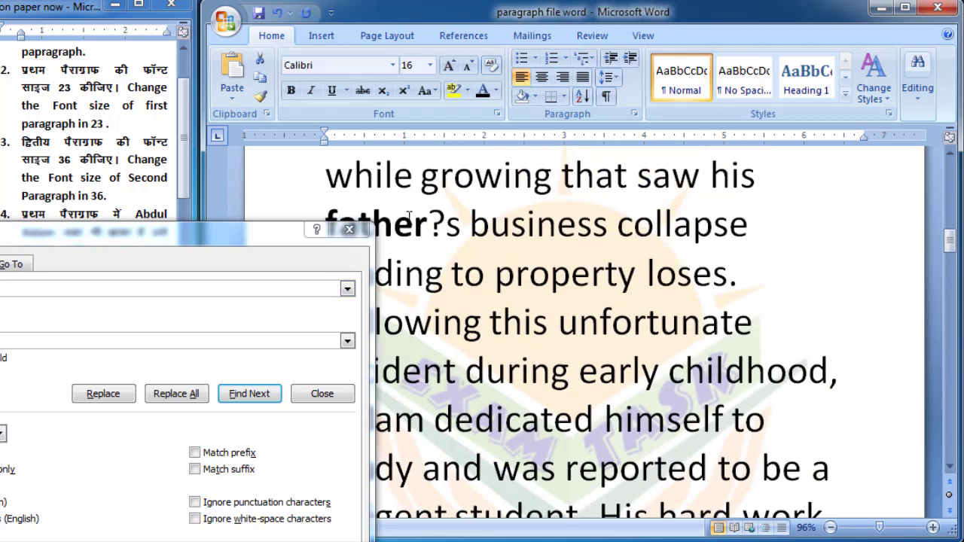
{"action": "left_click", "coordinate": [320, 393]}
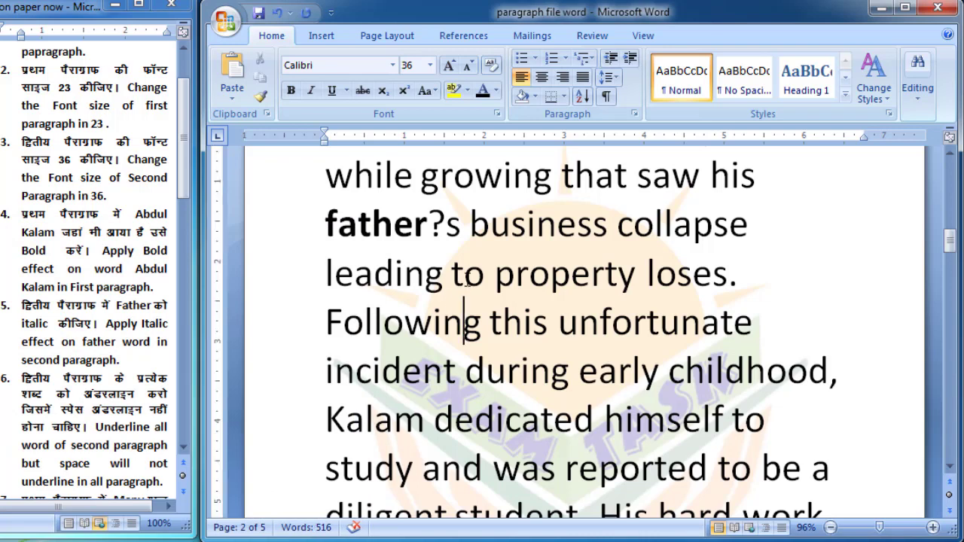
Return to the first paragraph and check its Arial line and bold 'Abdul Kalam'.
{"action": "scroll", "coordinate": [442, 290], "scroll_direction": "up", "scroll_amount": 1}
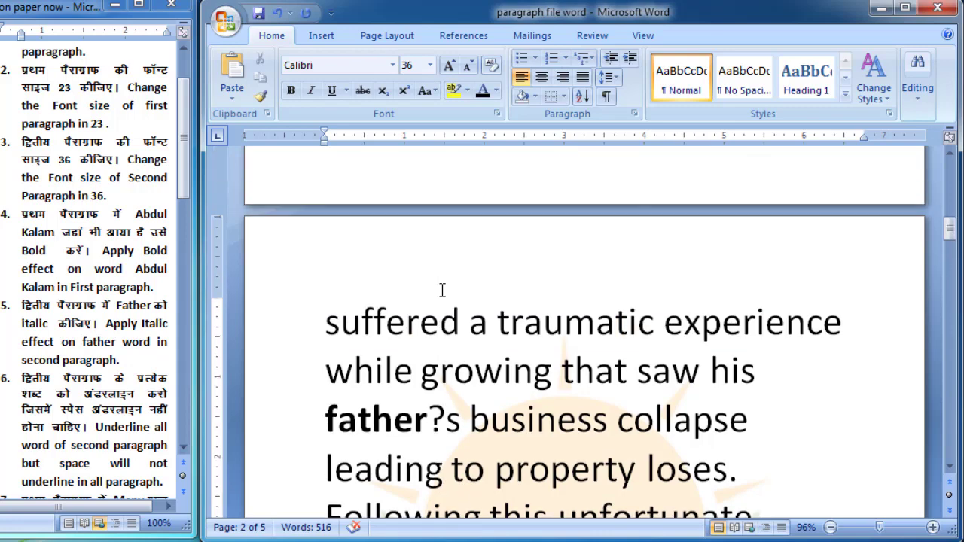
{"action": "scroll", "coordinate": [442, 290], "scroll_direction": "up", "scroll_amount": 3}
{"action": "scroll", "coordinate": [442, 290], "scroll_direction": "up", "scroll_amount": 3}
{"action": "scroll", "coordinate": [442, 291], "scroll_direction": "up", "scroll_amount": 2}
{"action": "scroll", "coordinate": [443, 291], "scroll_direction": "up", "scroll_amount": 3}
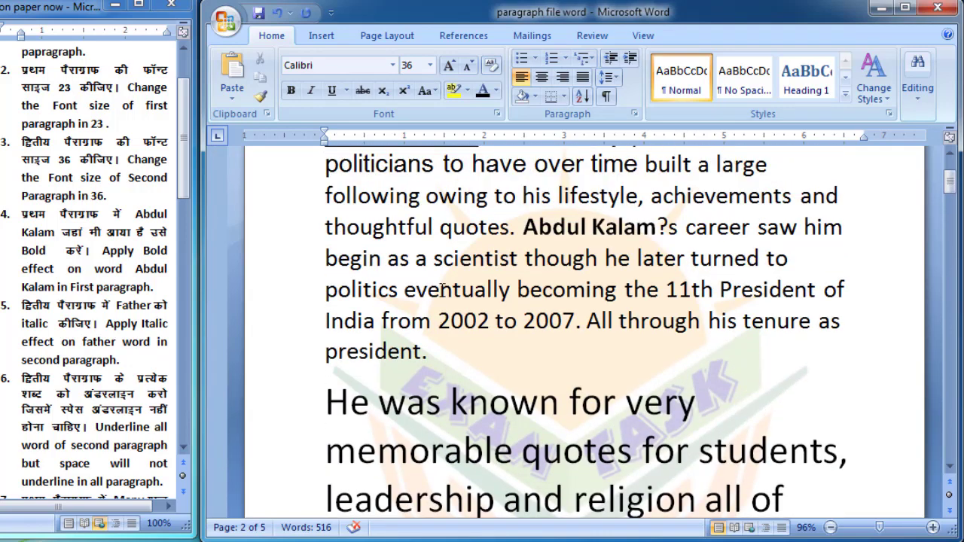
{"action": "scroll", "coordinate": [442, 290], "scroll_direction": "up", "scroll_amount": 2}
{"action": "left_click", "coordinate": [444, 309]}
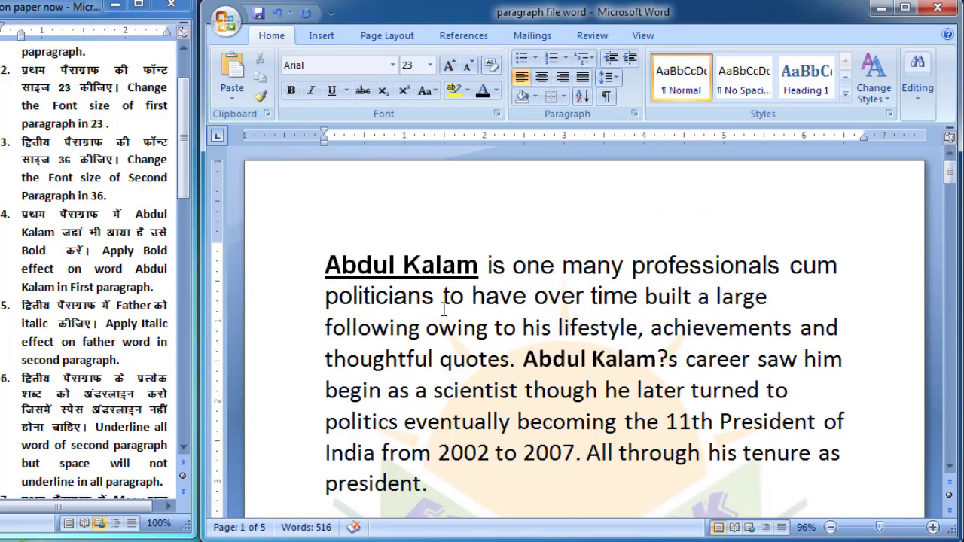
{"action": "left_click", "coordinate": [541, 369]}
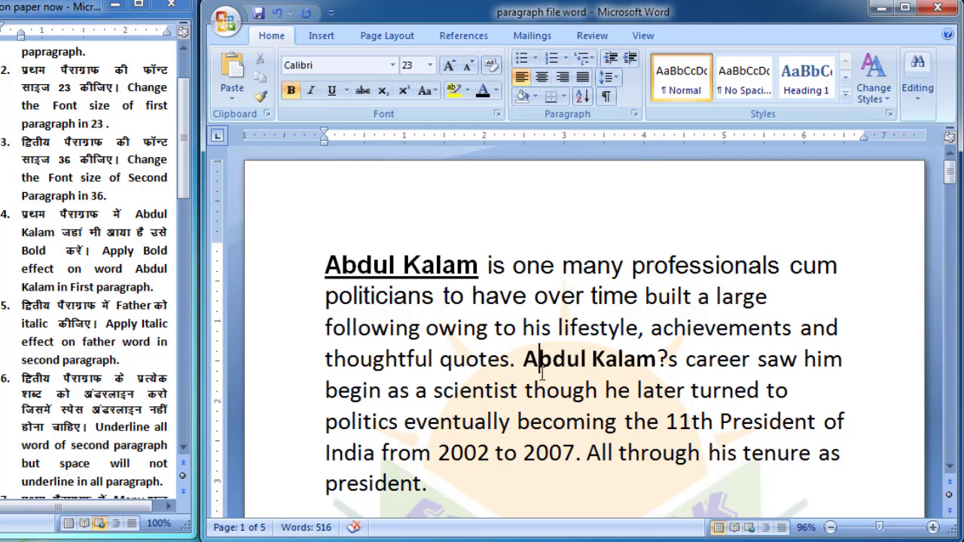
{"action": "left_click", "coordinate": [507, 423]}
{"action": "left_click", "coordinate": [917, 82]}
Clear 'father' from Find what and set Arial as the search font format.
{"action": "left_click", "coordinate": [925, 133]}
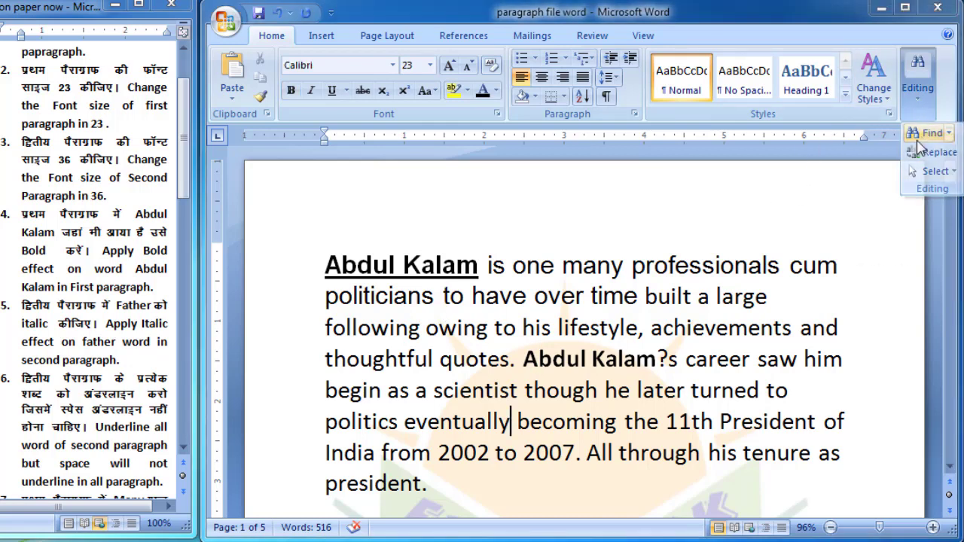
{"action": "left_click", "coordinate": [613, 67]}
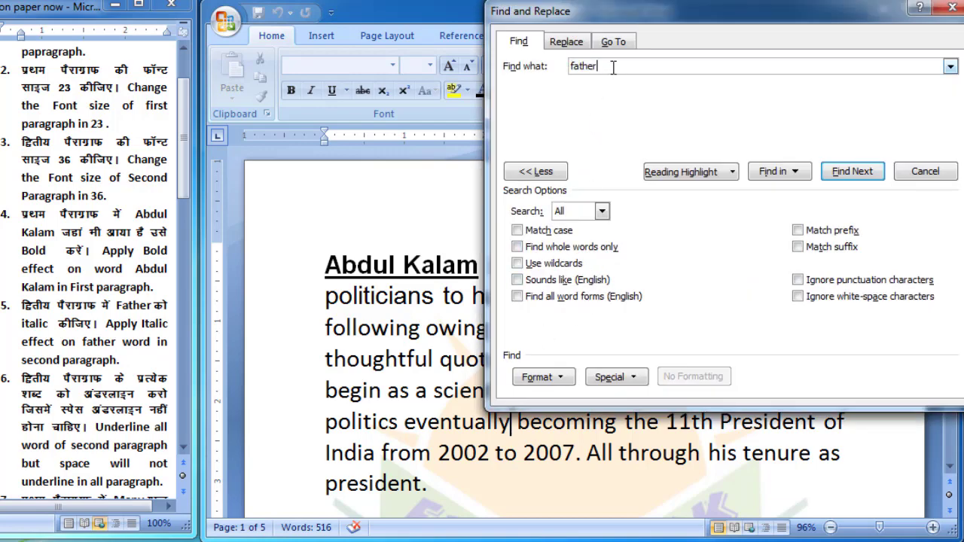
{"action": "key", "text": "BackSpace"}
{"action": "key", "text": "BackSpace"}
{"action": "key", "text": "BackSpace"}
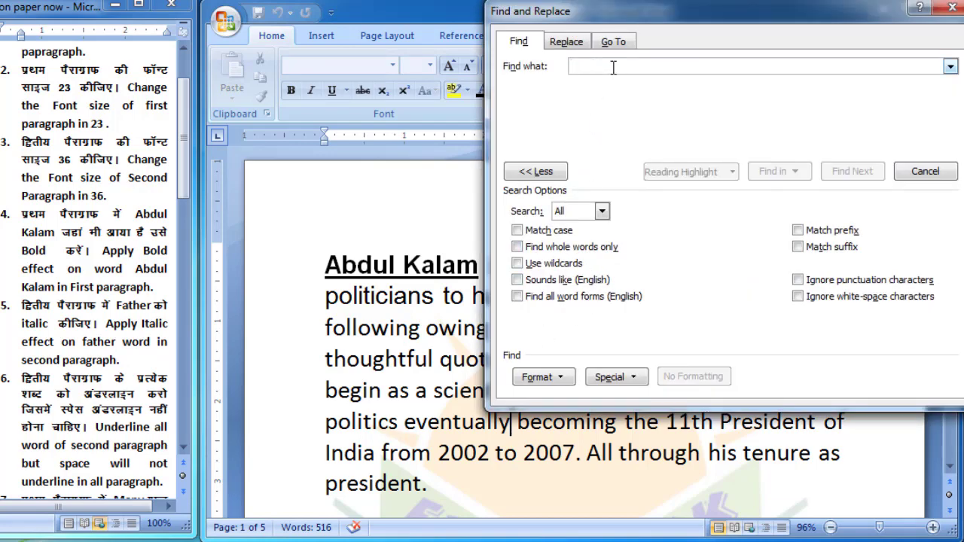
{"action": "left_click", "coordinate": [543, 376]}
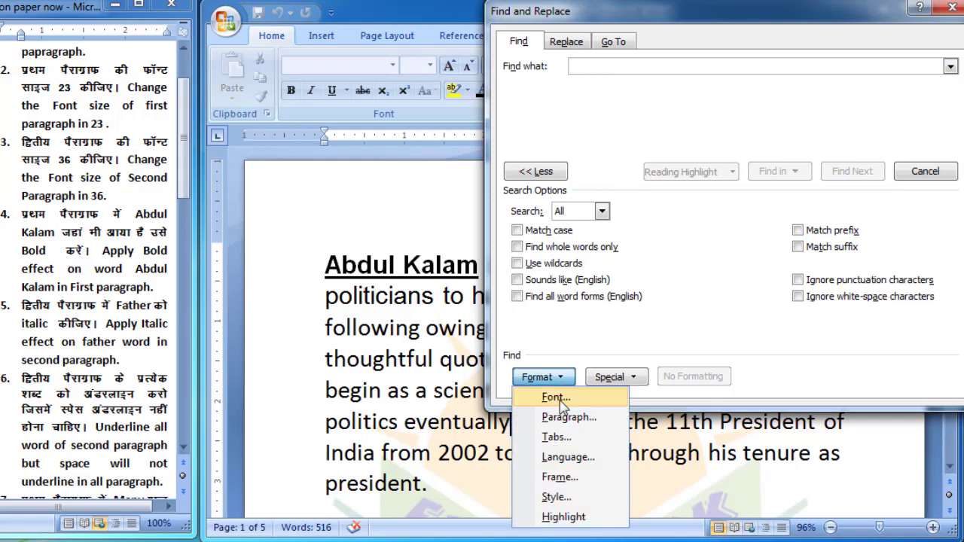
{"action": "left_click", "coordinate": [558, 395]}
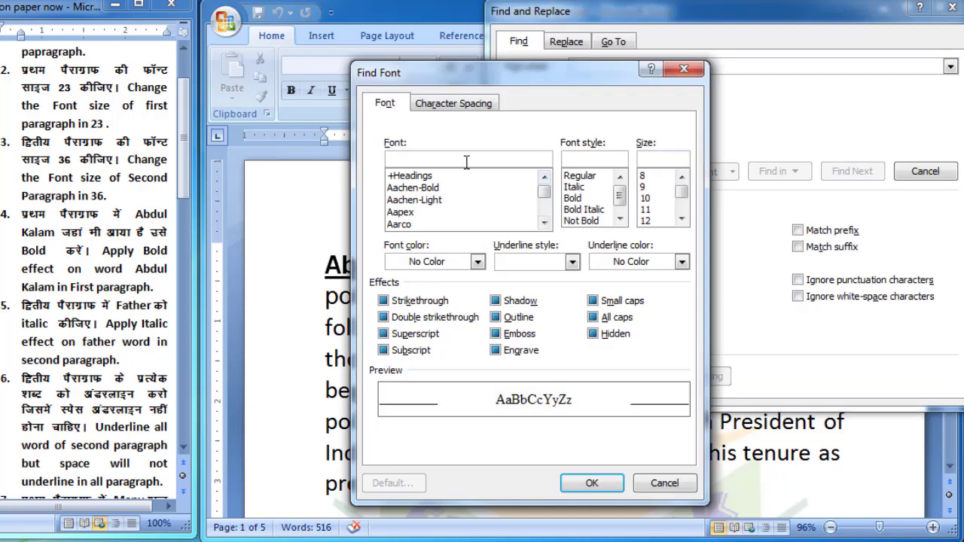
{"action": "type", "text": "ar"}
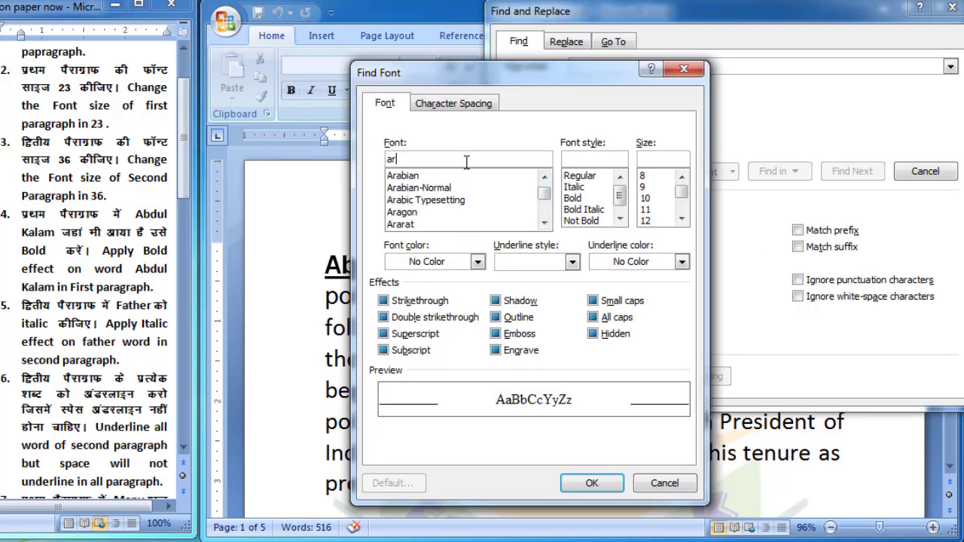
{"action": "type", "text": "ial"}
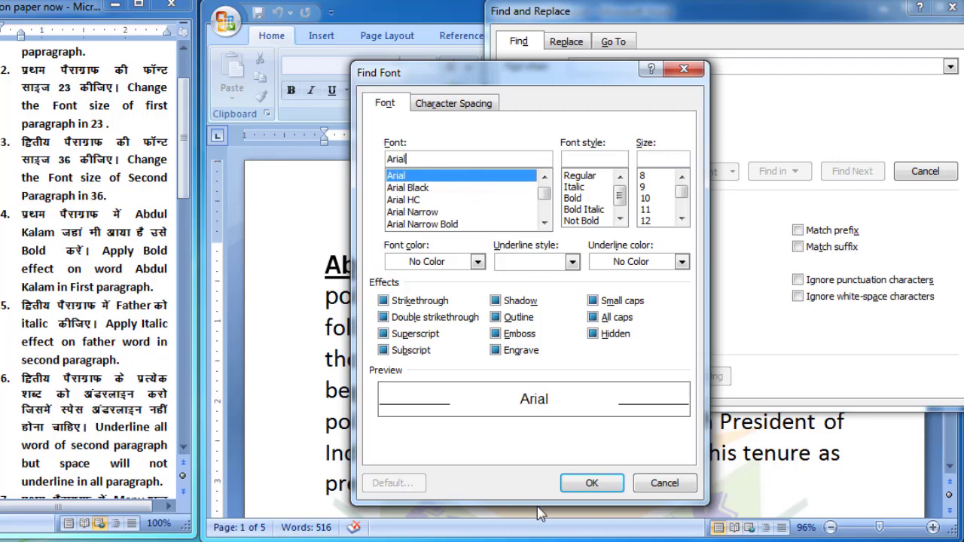
{"action": "left_click", "coordinate": [567, 486]}
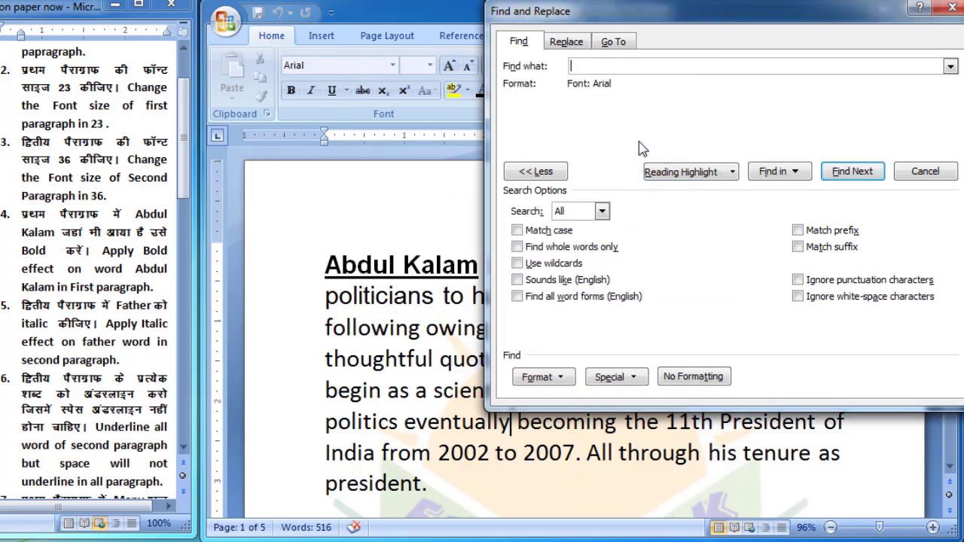
Switch to Replace and set the replacement's font formatting in the Font dialog.
{"action": "left_click", "coordinate": [567, 44]}
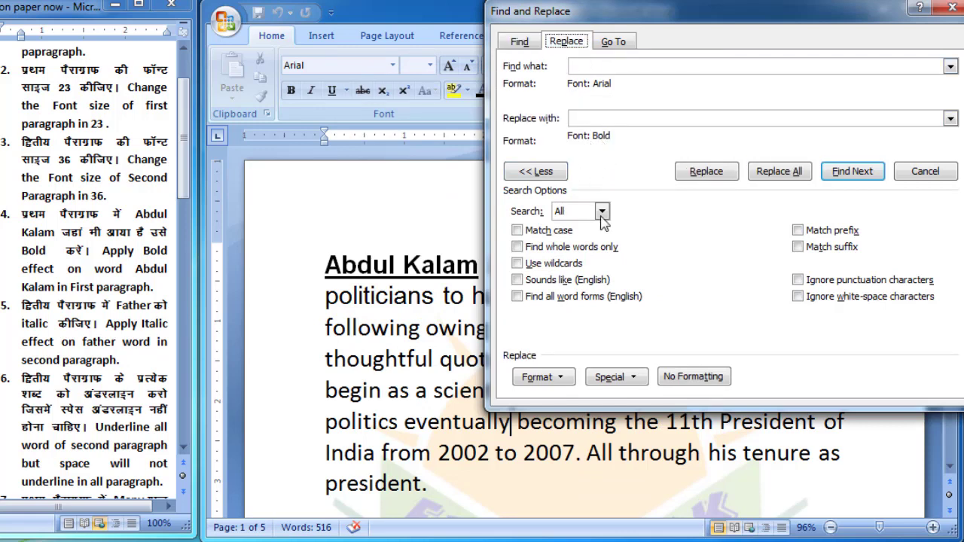
{"action": "left_click", "coordinate": [609, 118]}
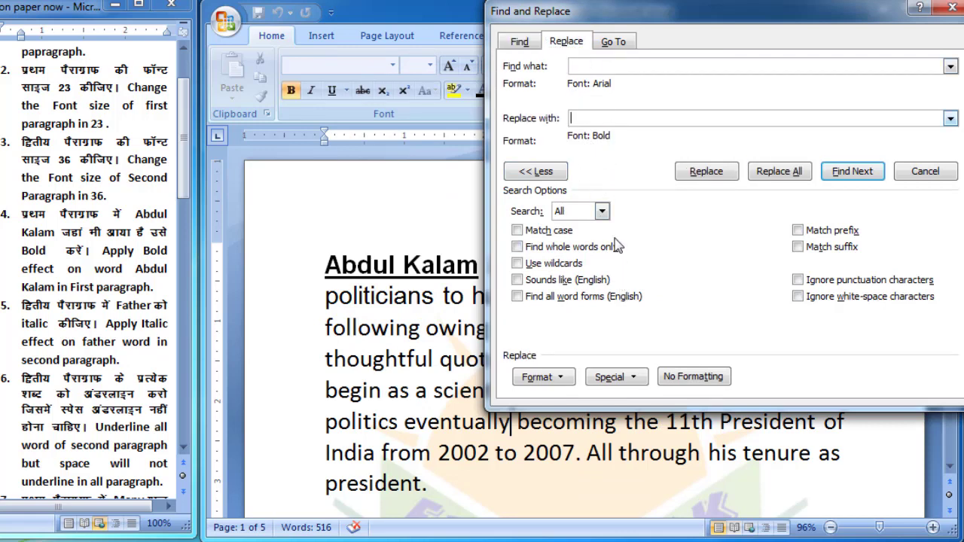
{"action": "left_click", "coordinate": [561, 380]}
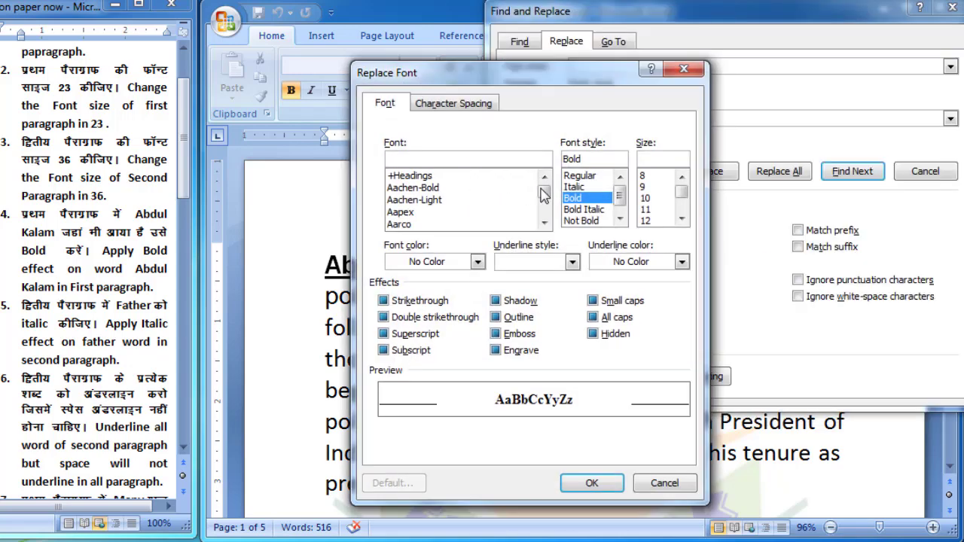
{"action": "left_click_drag", "start_coordinate": [543, 192], "coordinate": [545, 198]}
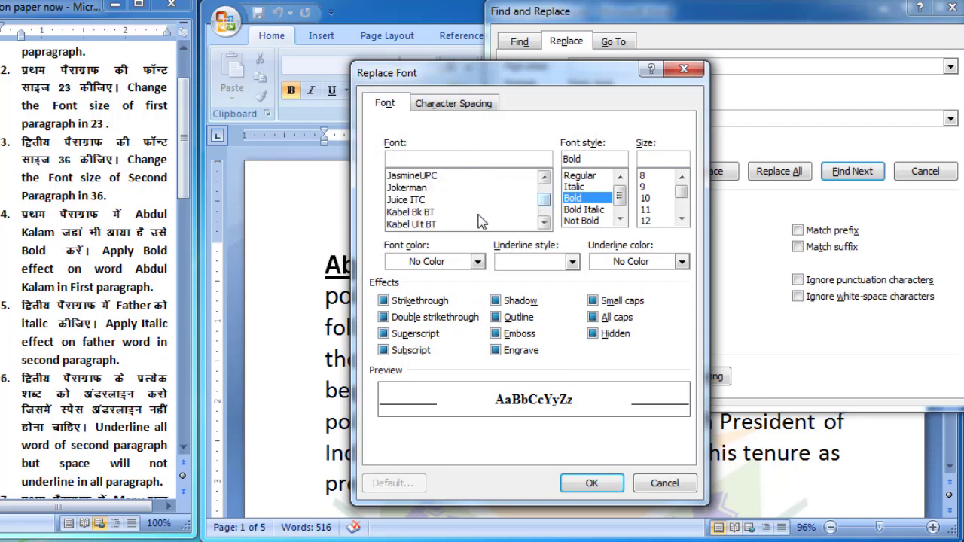
{"action": "left_click", "coordinate": [420, 200]}
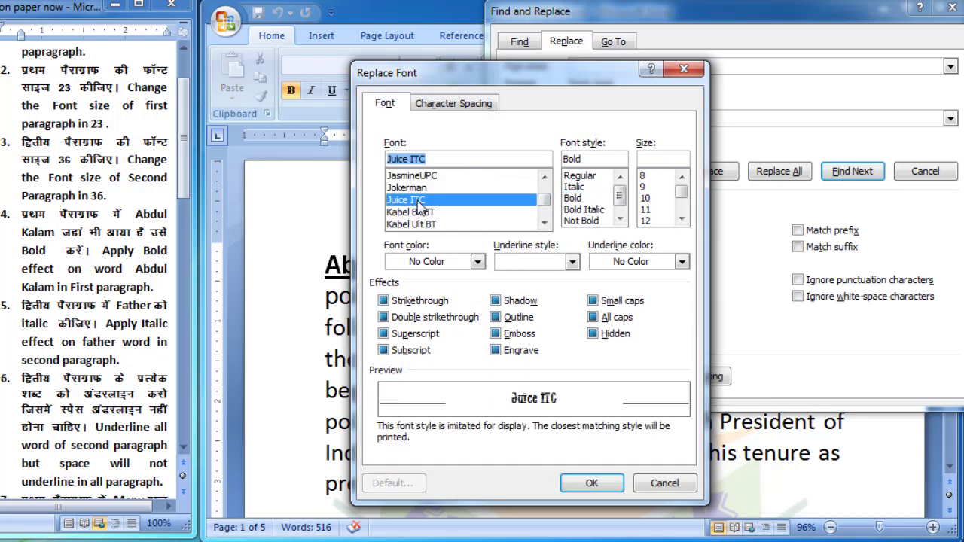
{"action": "scroll", "coordinate": [427, 196], "scroll_direction": "up", "scroll_amount": 2}
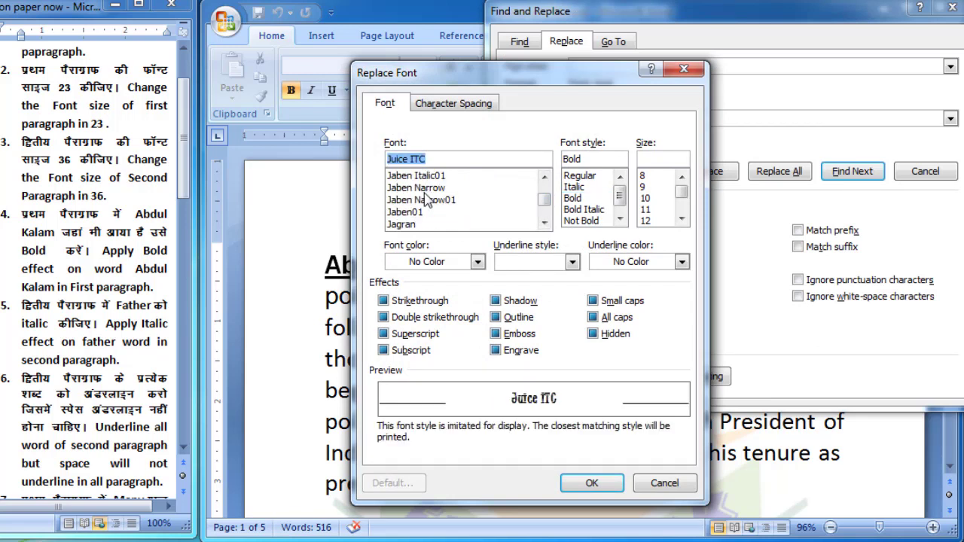
{"action": "left_click", "coordinate": [411, 224]}
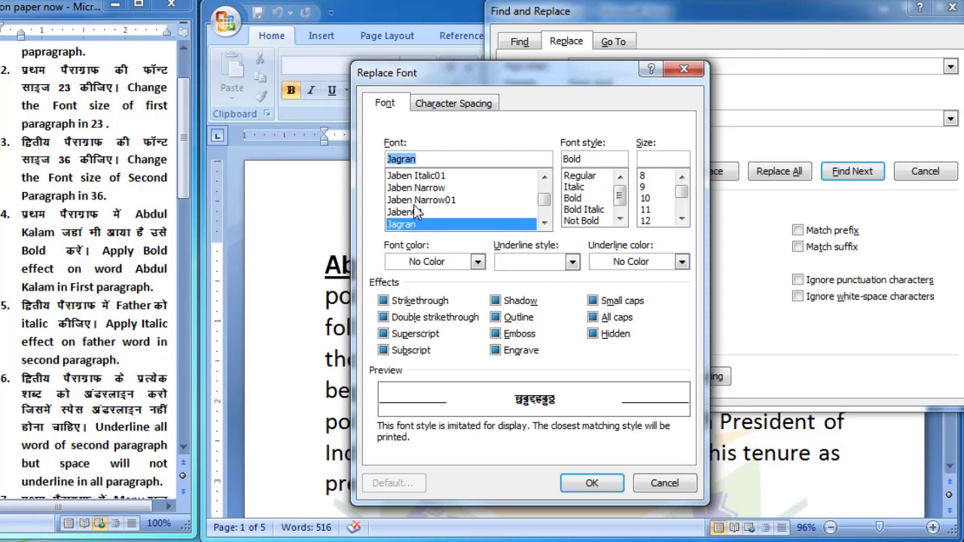
{"action": "scroll", "coordinate": [415, 218], "scroll_direction": "up", "scroll_amount": 5}
{"action": "scroll", "coordinate": [414, 216], "scroll_direction": "up", "scroll_amount": 5}
{"action": "scroll", "coordinate": [417, 213], "scroll_direction": "up", "scroll_amount": 5}
{"action": "scroll", "coordinate": [417, 213], "scroll_direction": "up", "scroll_amount": 5}
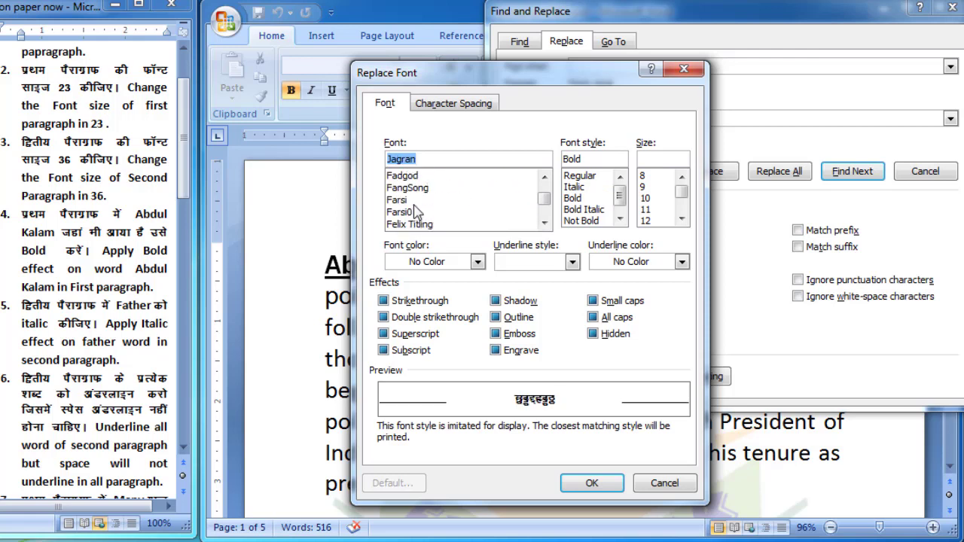
{"action": "left_click", "coordinate": [407, 200]}
{"action": "scroll", "coordinate": [405, 205], "scroll_direction": "up", "scroll_amount": 3}
{"action": "scroll", "coordinate": [403, 205], "scroll_direction": "up", "scroll_amount": 5}
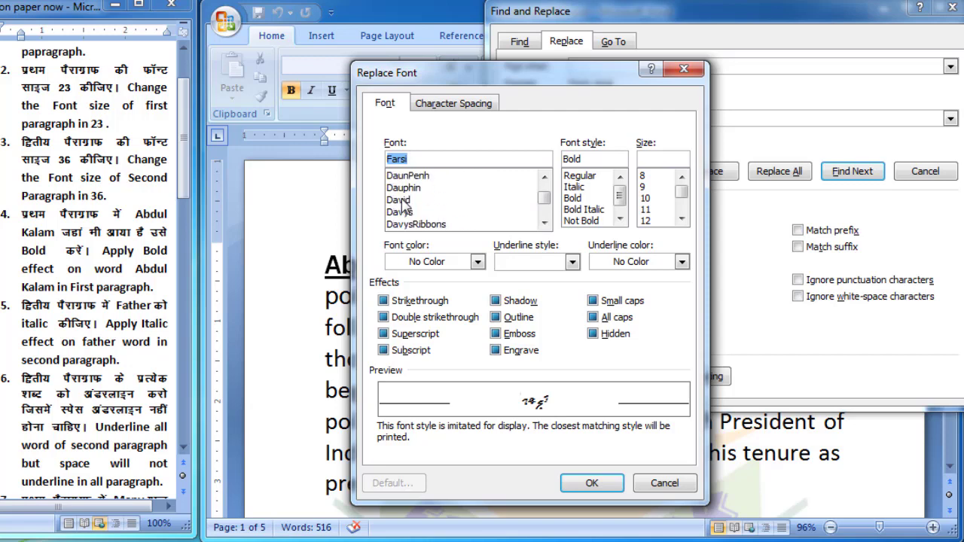
{"action": "left_click", "coordinate": [400, 200]}
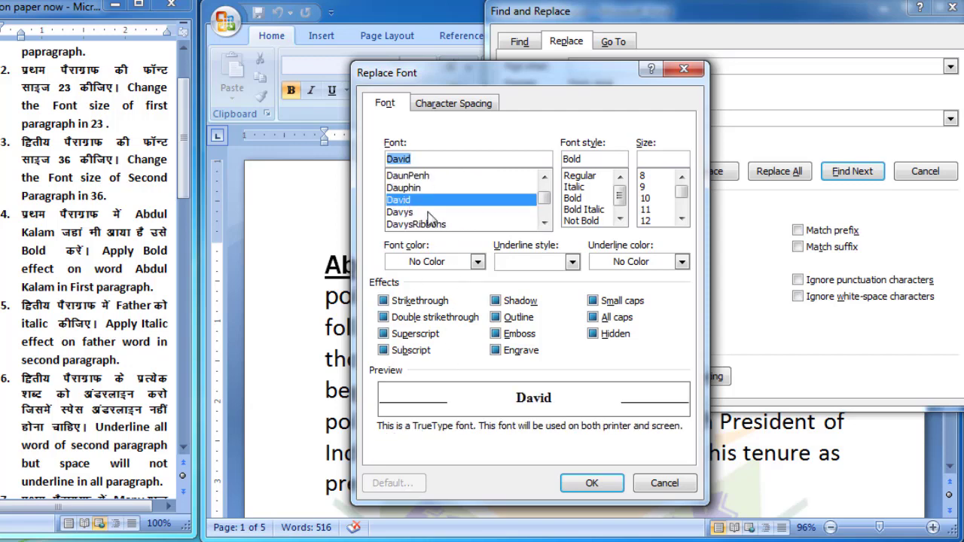
Confirm the bold replacement format and Replace All, making 1 replacement.
{"action": "left_click", "coordinate": [573, 483]}
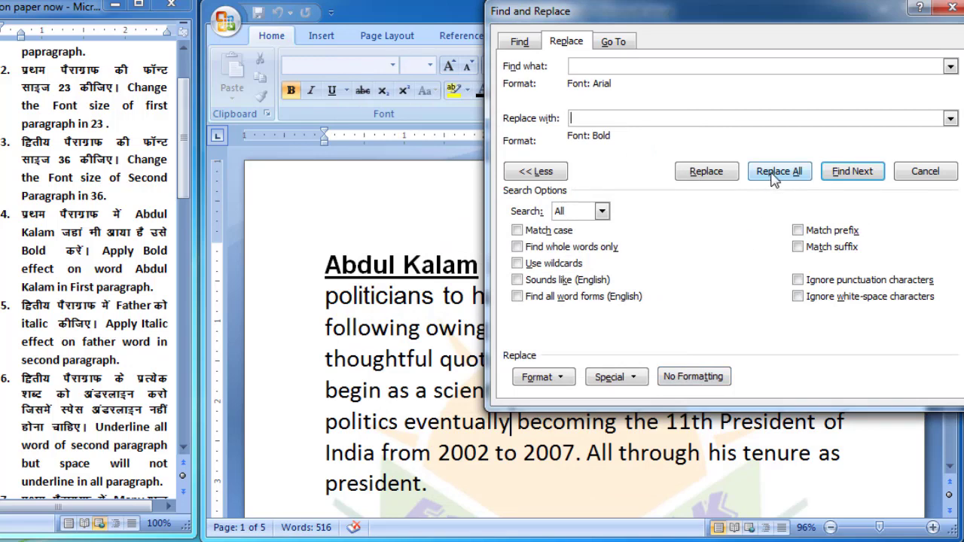
{"action": "left_click", "coordinate": [776, 173]}
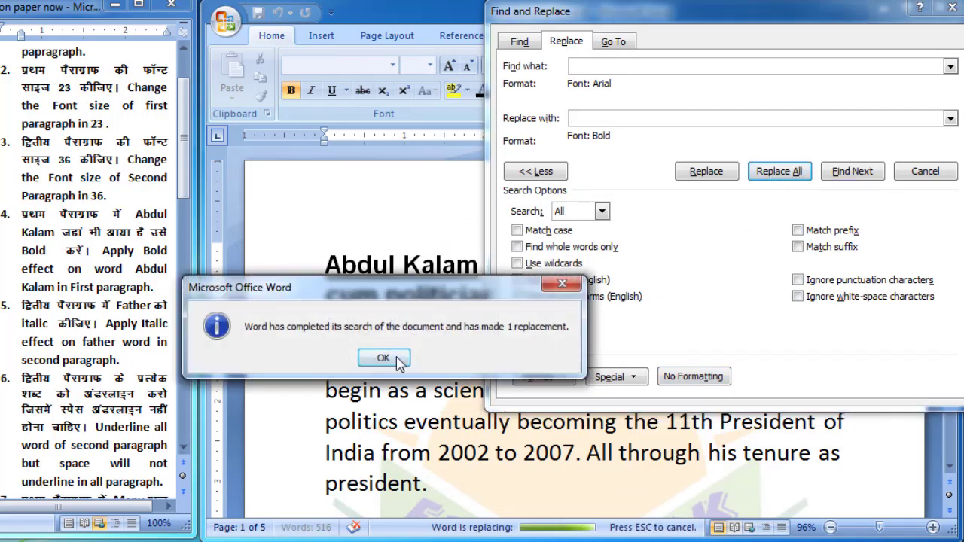
{"action": "left_click", "coordinate": [397, 363]}
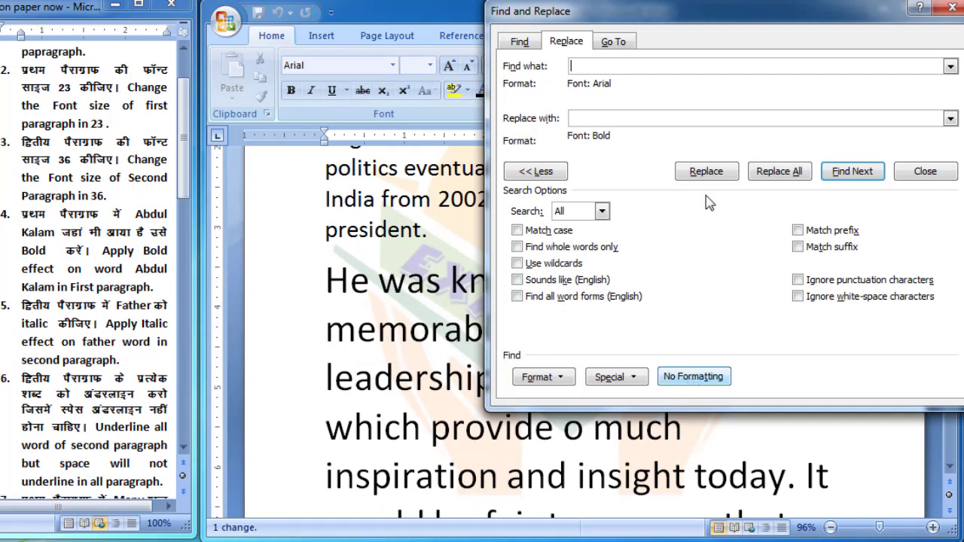
Drop the bold replacement format and set the Replace format font to 'dived'.
{"action": "left_click", "coordinate": [612, 122]}
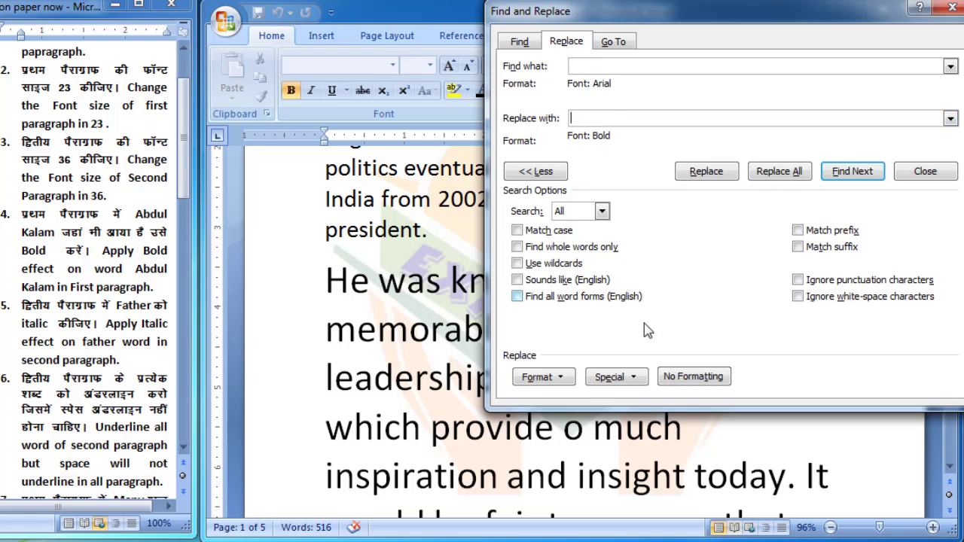
{"action": "left_click", "coordinate": [701, 390]}
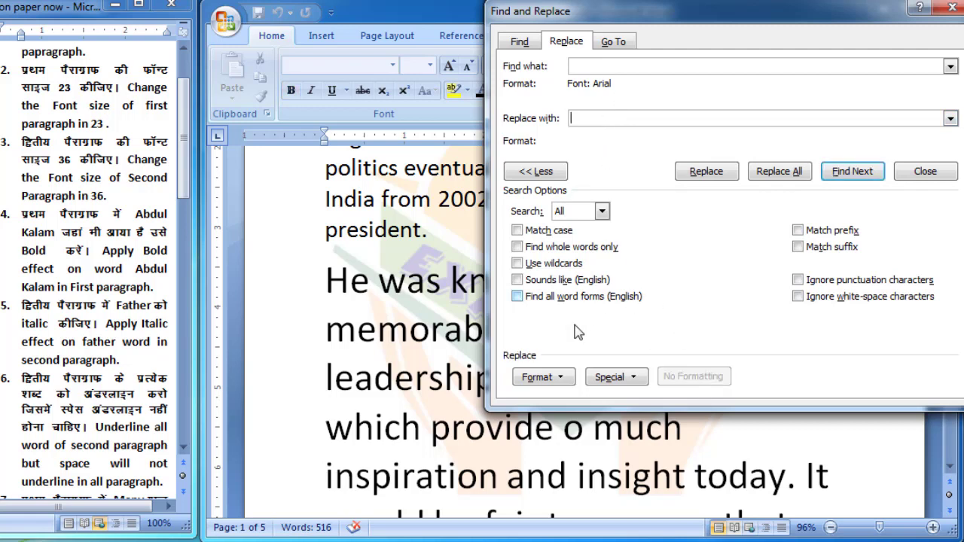
{"action": "left_click", "coordinate": [565, 383]}
{"action": "left_click", "coordinate": [557, 397]}
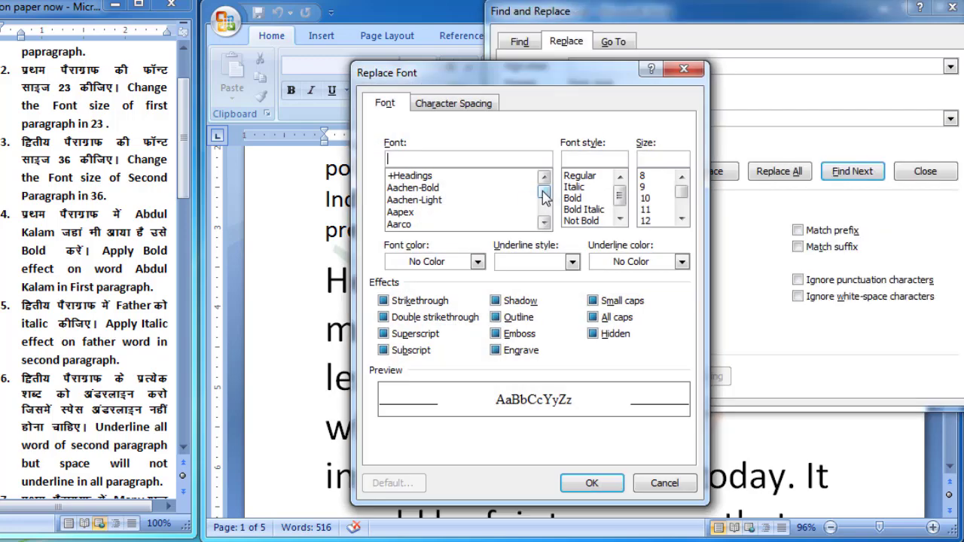
{"action": "left_click", "coordinate": [433, 158]}
{"action": "type", "text": "devl"}
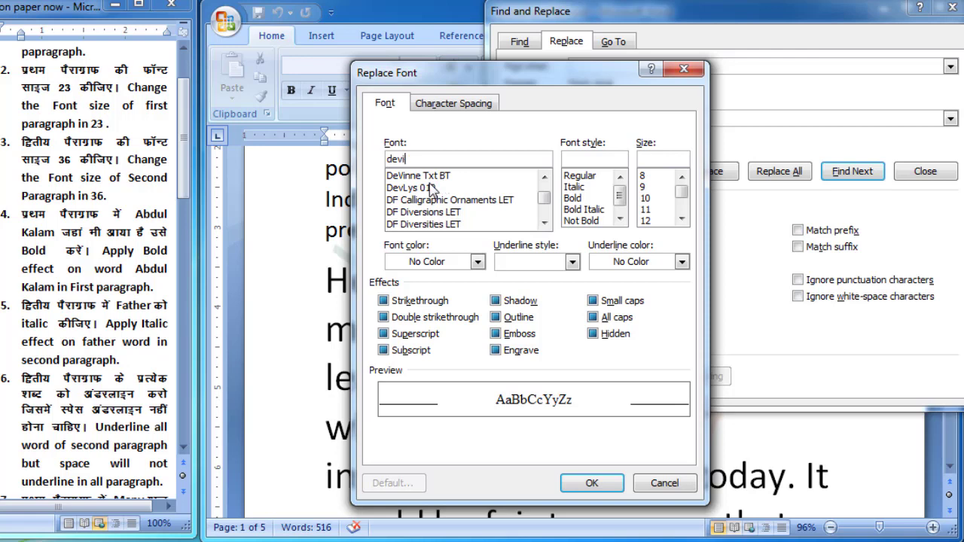
{"action": "key", "text": "BackSpace"}
{"action": "key", "text": "BackSpace"}
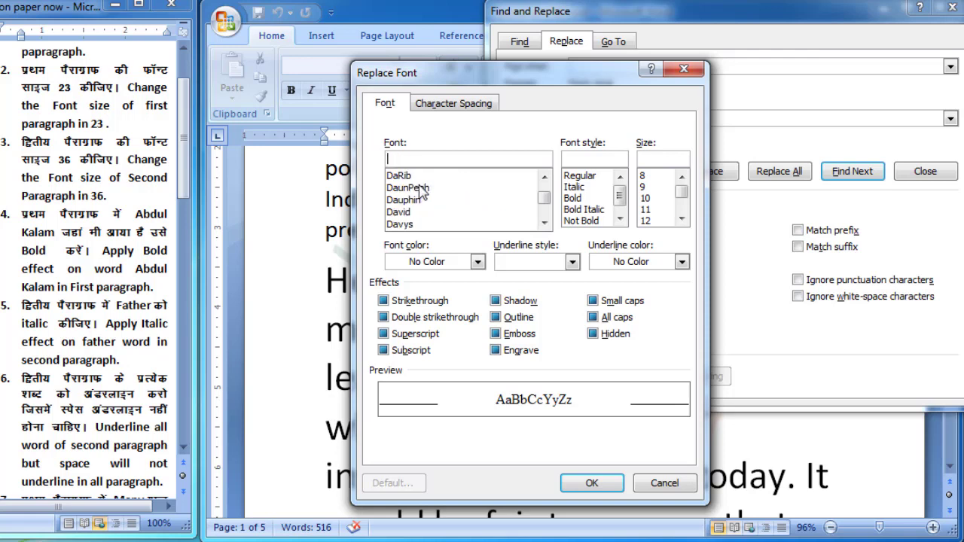
{"action": "type", "text": "dived"}
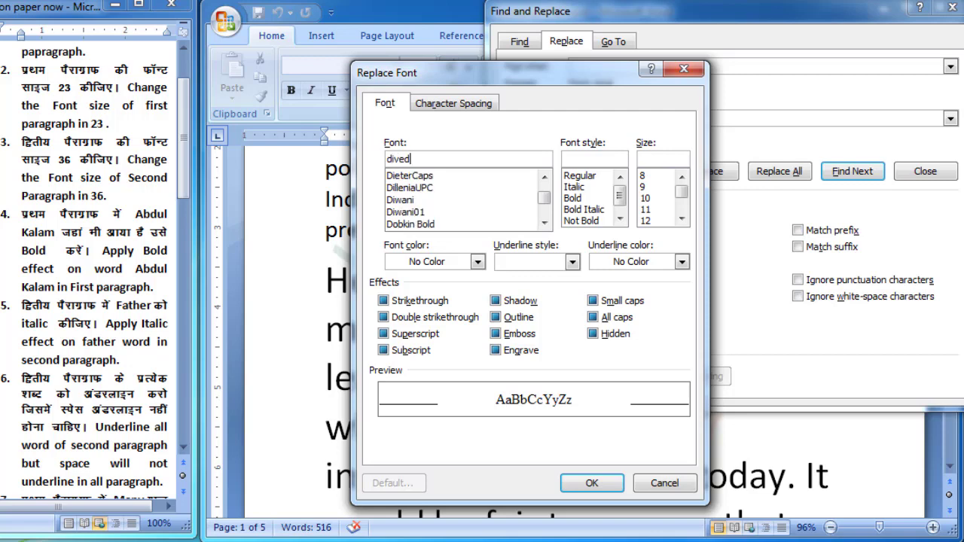
{"action": "key", "text": "Return"}
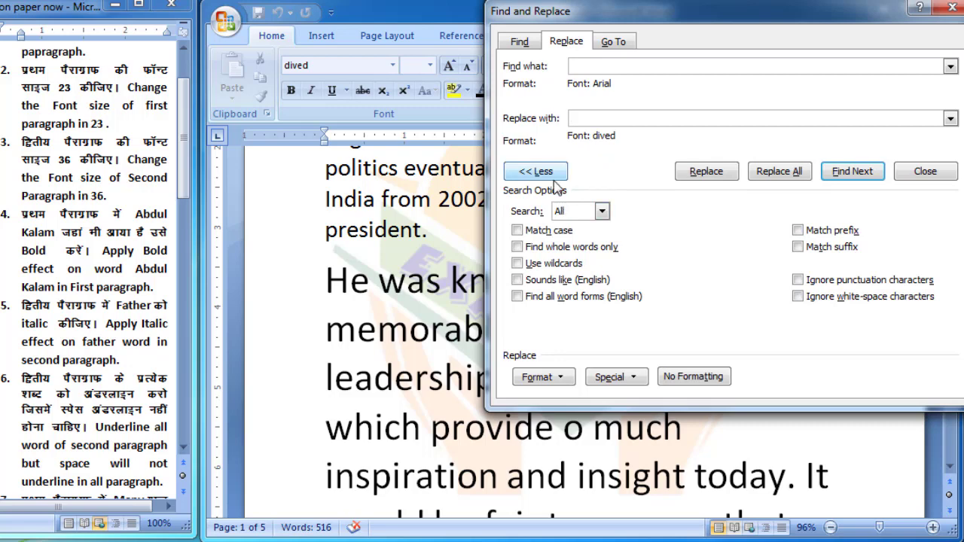
Replace all Arial-formatted text with dived, then close Find and Replace.
{"action": "left_click", "coordinate": [757, 172]}
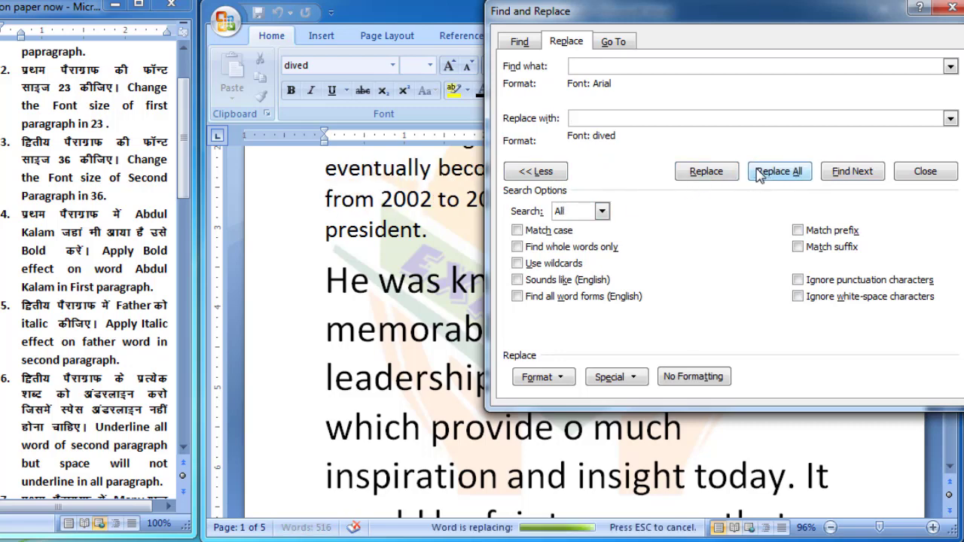
{"action": "left_click", "coordinate": [386, 359]}
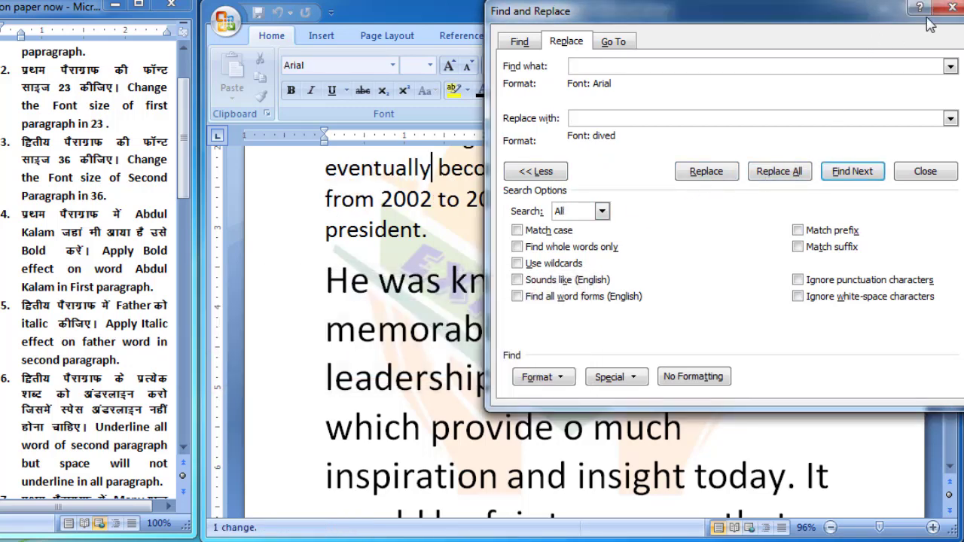
{"action": "left_click", "coordinate": [941, 8]}
{"action": "left_click", "coordinate": [630, 290]}
{"action": "scroll", "coordinate": [630, 290], "scroll_direction": "up", "scroll_amount": 1}
Undo the stray centring and the dived font change with Ctrl+Z, then return to the word Kalam.
{"action": "scroll", "coordinate": [618, 295], "scroll_direction": "up", "scroll_amount": 4}
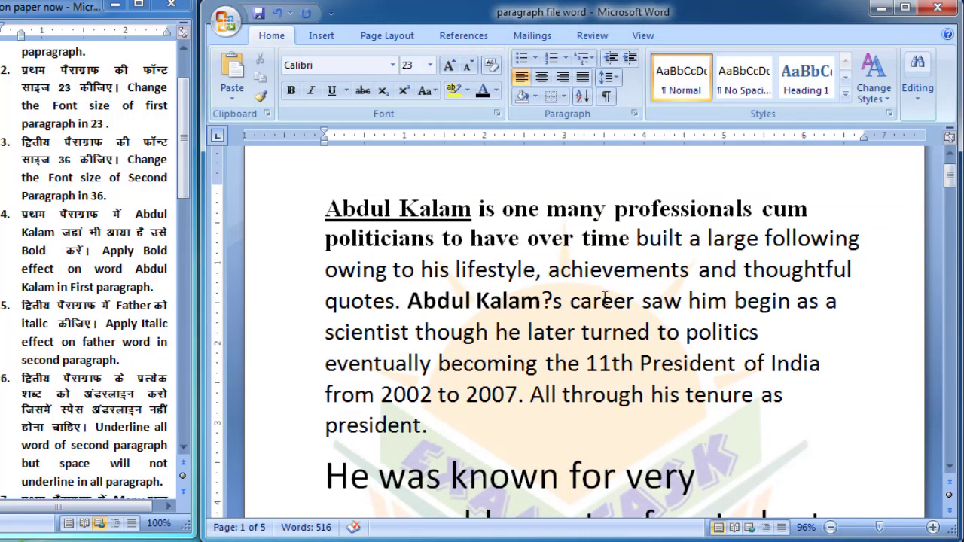
{"action": "left_click", "coordinate": [623, 271]}
{"action": "left_click_drag", "start_coordinate": [381, 394], "coordinate": [520, 394]}
{"action": "left_click", "coordinate": [536, 369]}
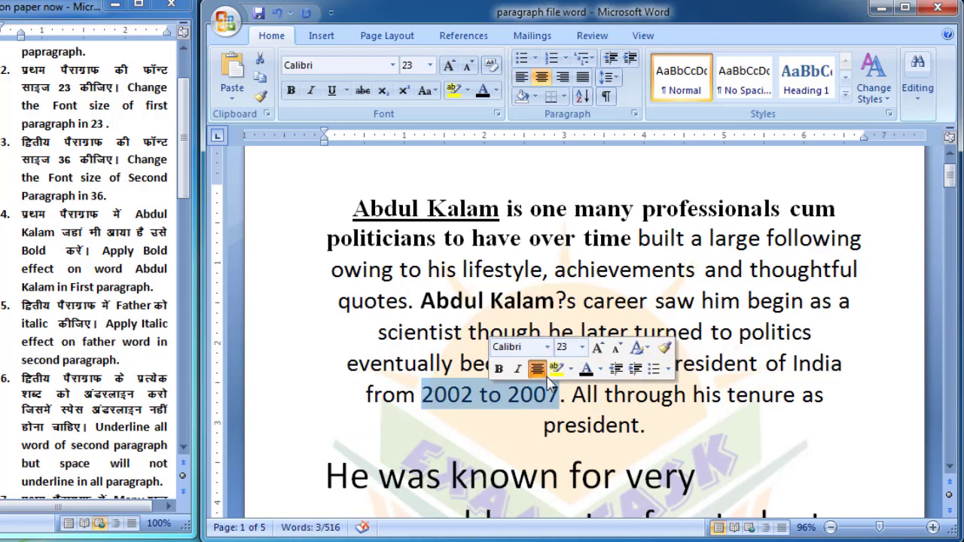
{"action": "key", "text": "ctrl+z"}
{"action": "key", "text": "ctrl+z"}
{"action": "key", "text": "ctrl+z"}
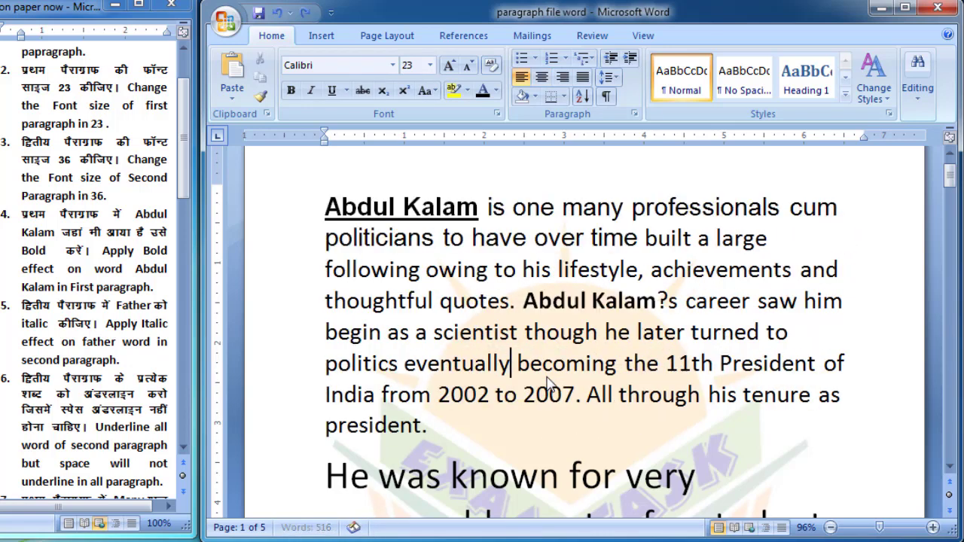
{"action": "scroll", "coordinate": [550, 376], "scroll_direction": "up", "scroll_amount": 1}
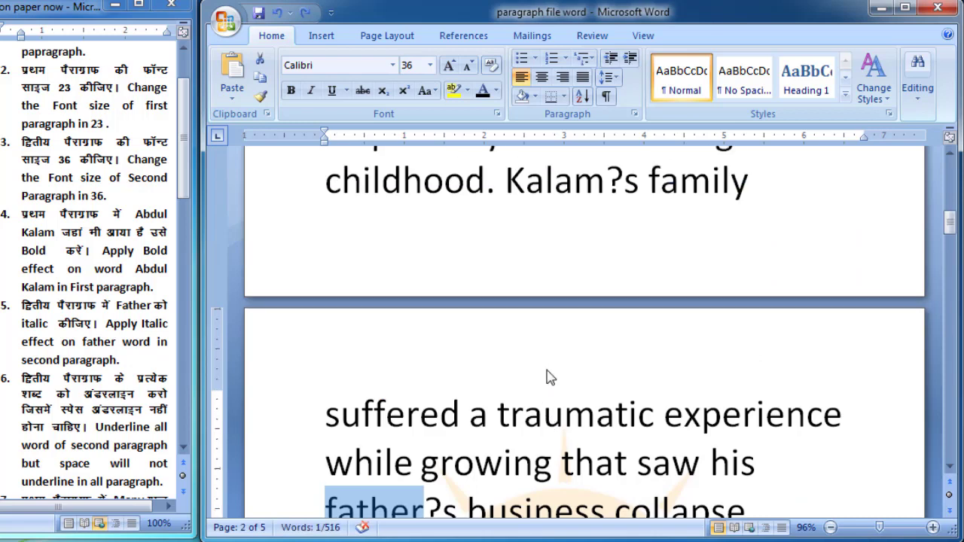
{"action": "scroll", "coordinate": [550, 376], "scroll_direction": "up", "scroll_amount": 3}
{"action": "scroll", "coordinate": [550, 373], "scroll_direction": "up", "scroll_amount": 1}
{"action": "scroll", "coordinate": [549, 368], "scroll_direction": "up", "scroll_amount": 3}
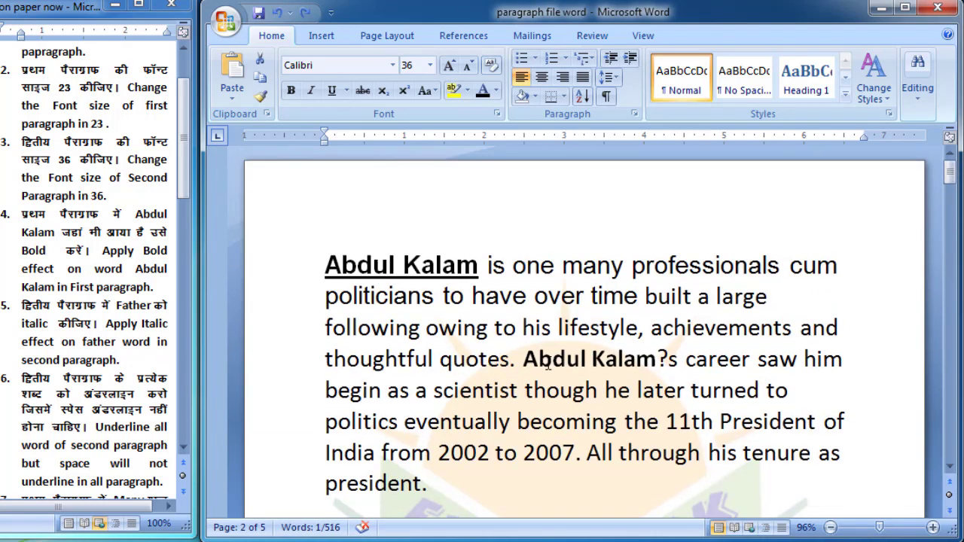
{"action": "left_click", "coordinate": [637, 360]}
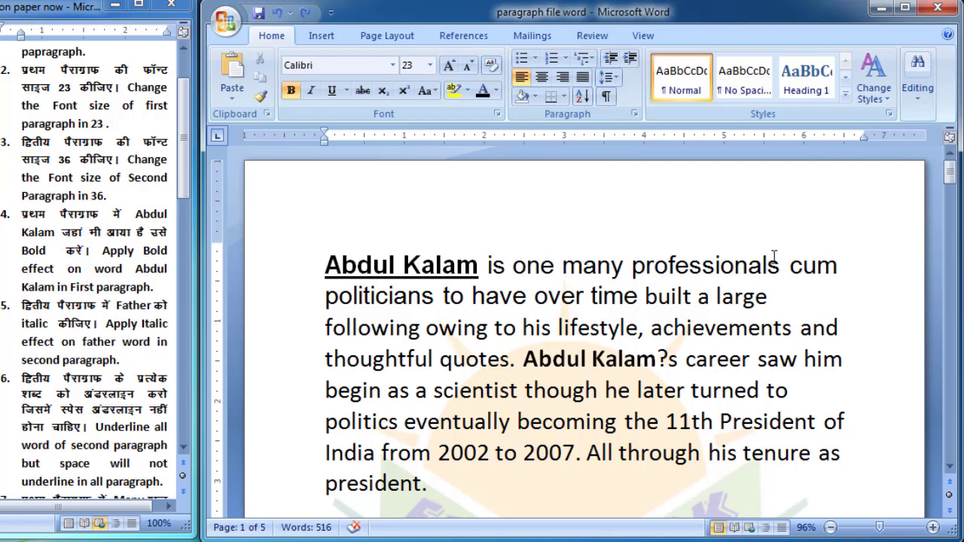
Turn bold off on the second 'Abdul Kalam' with Ctrl+B.
{"action": "key", "text": "ctrl+a"}
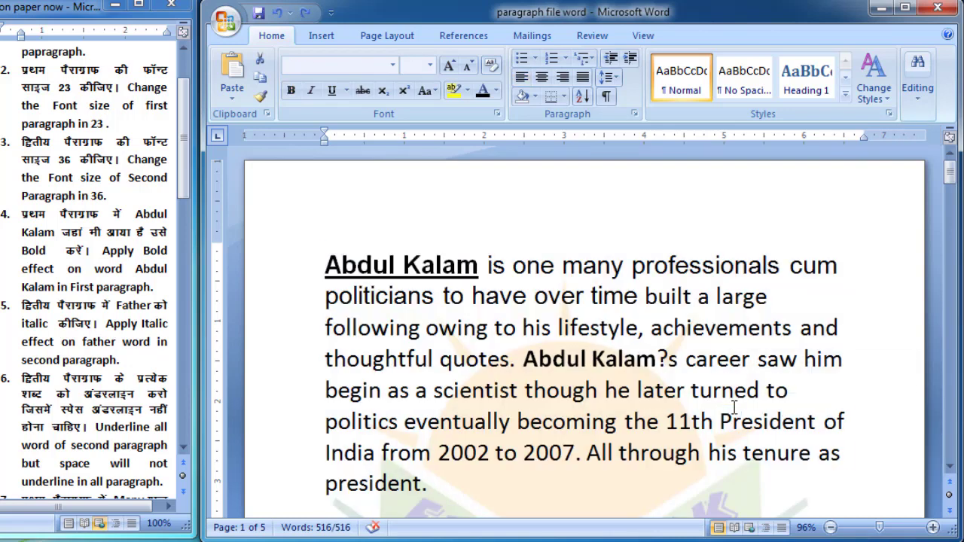
{"action": "double_click", "coordinate": [763, 422]}
{"action": "left_click", "coordinate": [673, 324]}
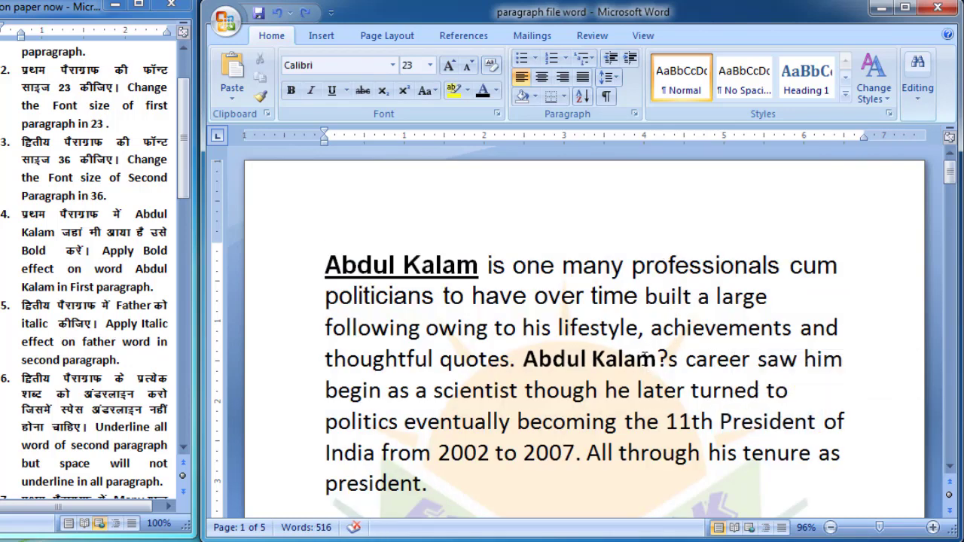
{"action": "left_click_drag", "start_coordinate": [655, 362], "coordinate": [578, 365]}
{"action": "key", "text": "ctrl+b"}
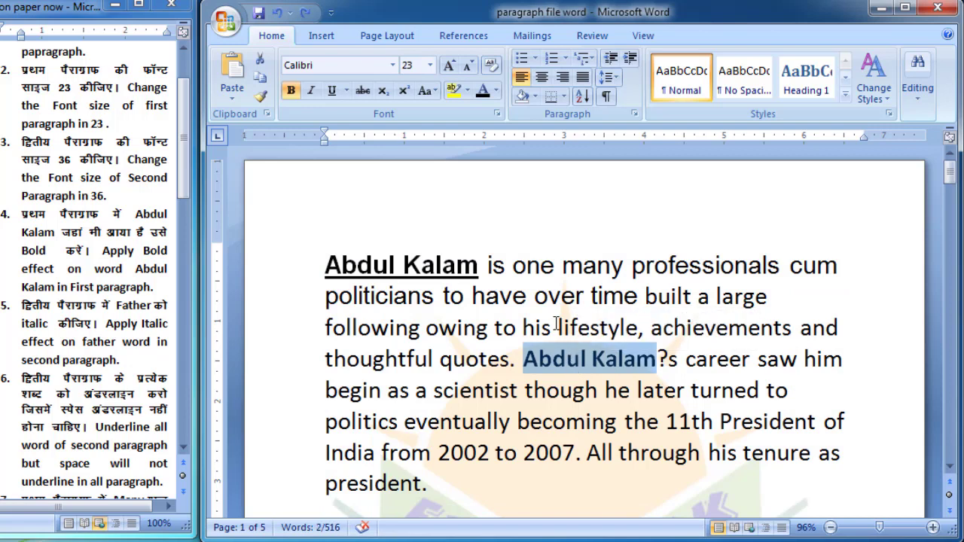
{"action": "key", "text": "ctrl+b"}
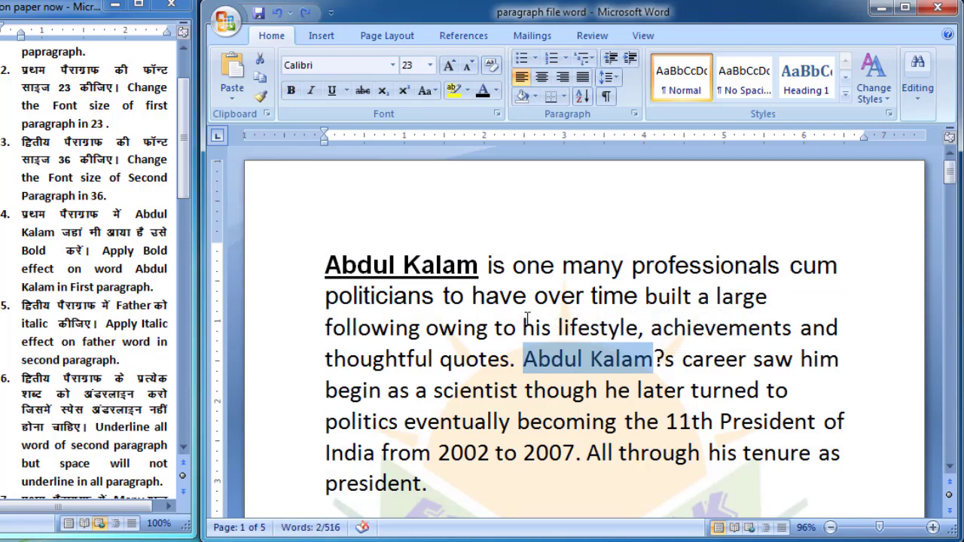
{"action": "left_click", "coordinate": [498, 328]}
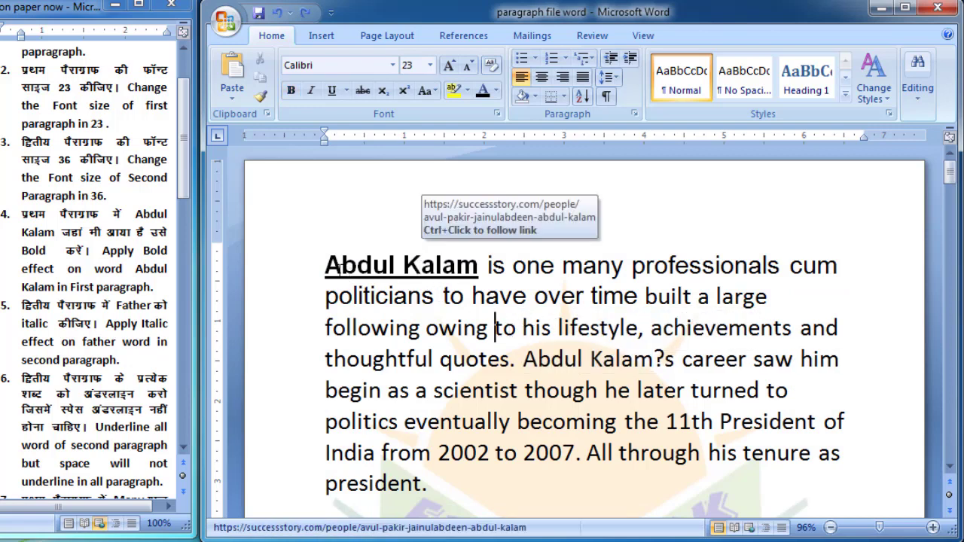
Check the fonts of words in the first paragraph, then select the whole paragraph.
{"action": "left_click_drag", "start_coordinate": [332, 265], "coordinate": [479, 268]}
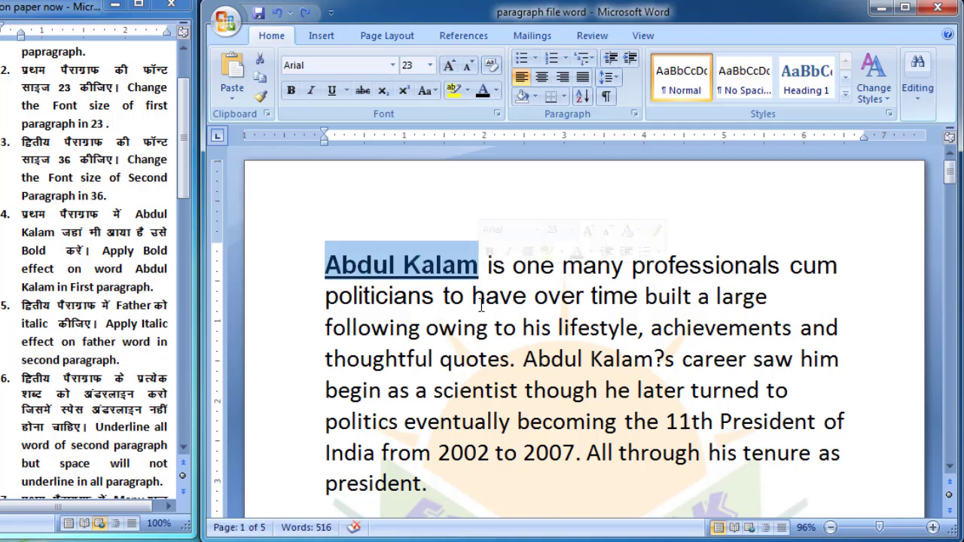
{"action": "left_click", "coordinate": [480, 359]}
{"action": "left_click", "coordinate": [592, 328]}
{"action": "left_click", "coordinate": [628, 296]}
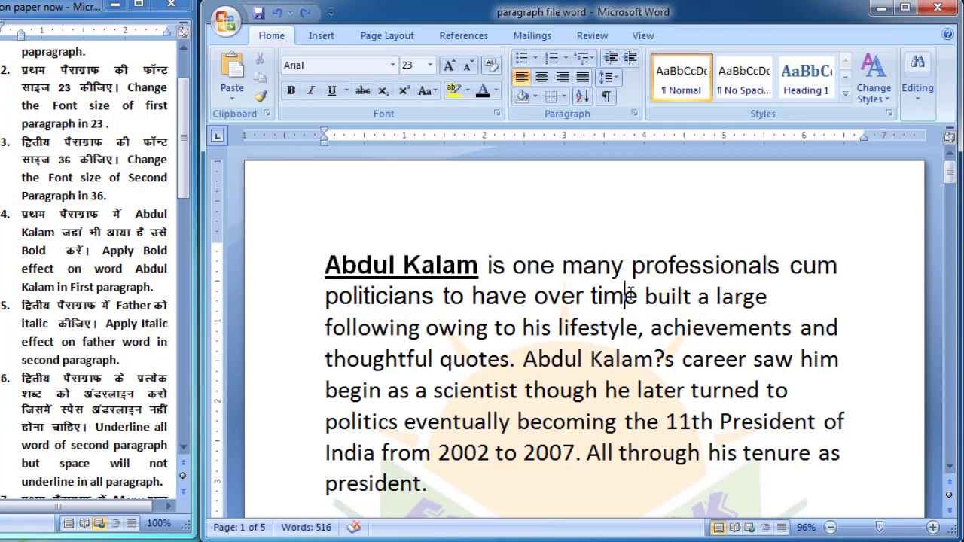
{"action": "left_click", "coordinate": [687, 357]}
{"action": "left_click_drag", "start_coordinate": [322, 265], "coordinate": [389, 494]}
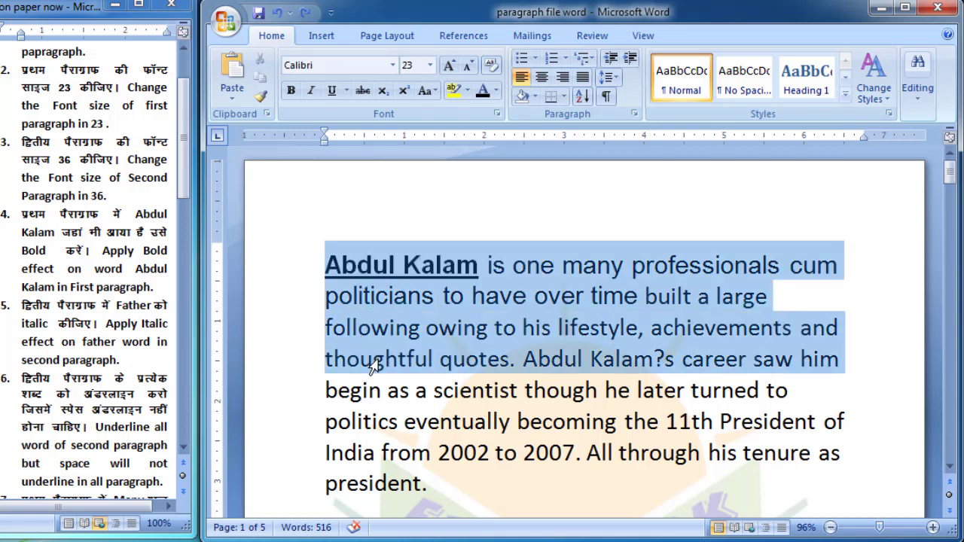
Apply Arial from the Font name list to the entire selected first paragraph.
{"action": "left_click", "coordinate": [393, 65]}
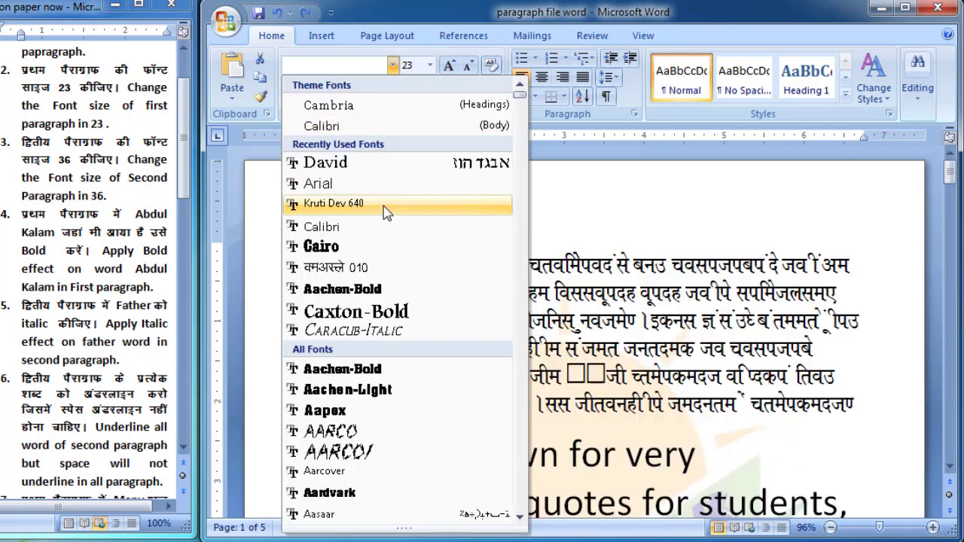
{"action": "left_click", "coordinate": [390, 185]}
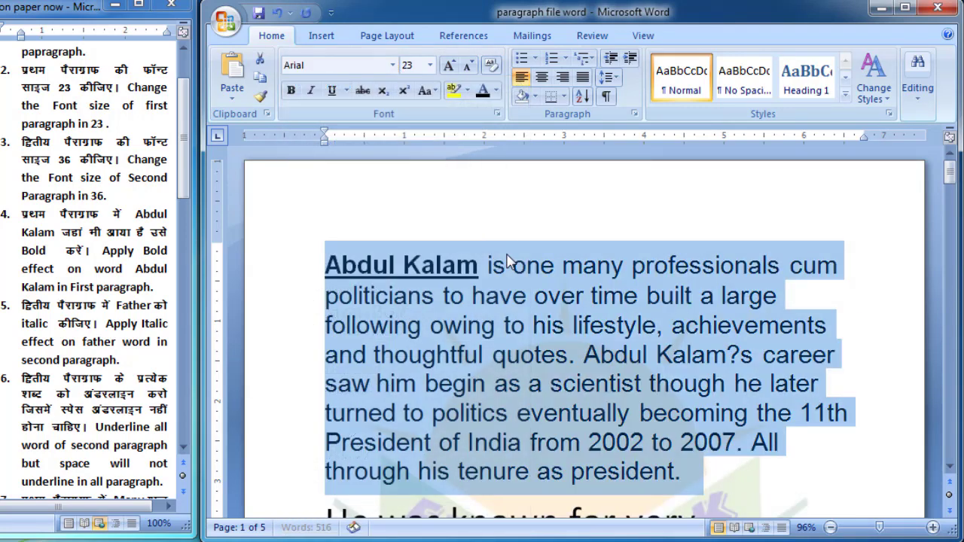
{"action": "left_click", "coordinate": [578, 313]}
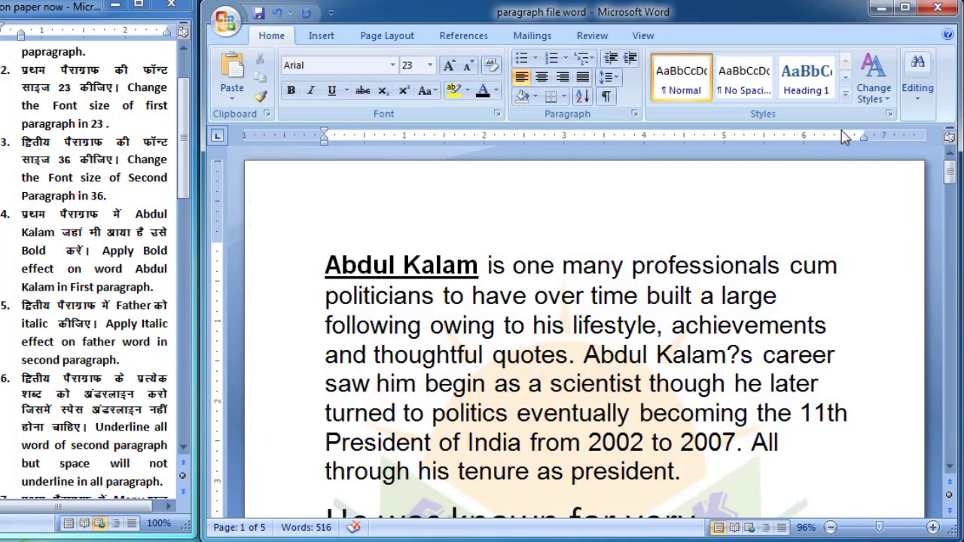
{"action": "left_click", "coordinate": [917, 95]}
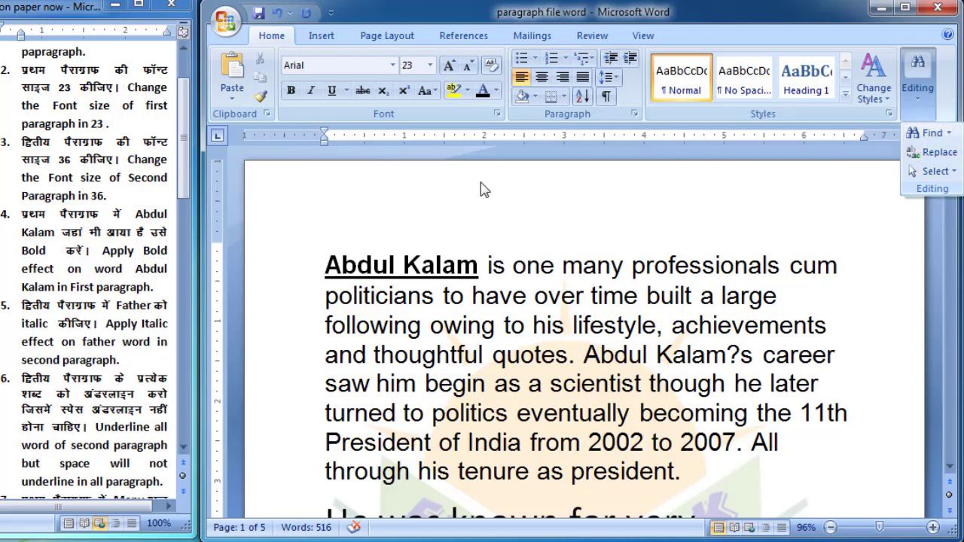
{"action": "left_click", "coordinate": [603, 354]}
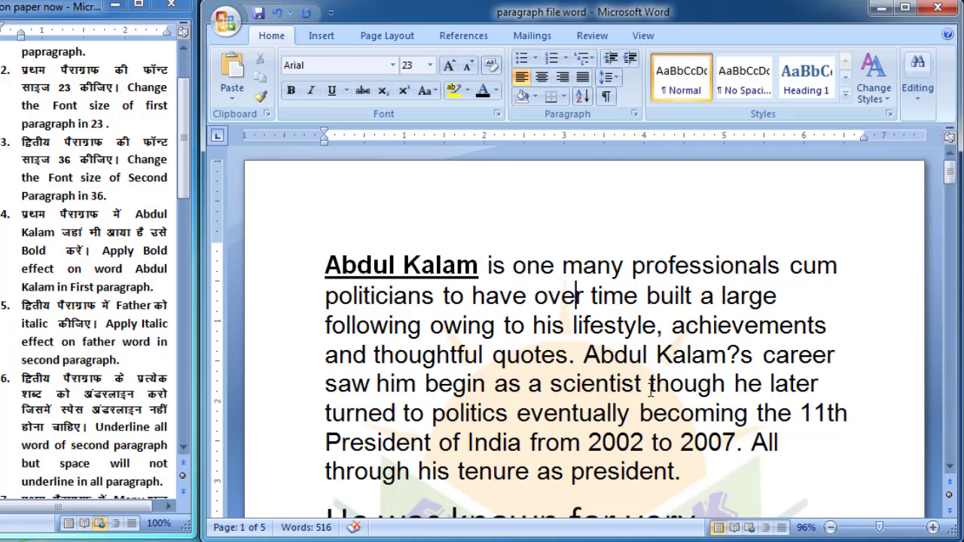
{"action": "mouse_move", "coordinate": [676, 473]}
{"action": "left_mouse_down"}
{"action": "mouse_move", "coordinate": [531, 442]}
{"action": "mouse_move", "coordinate": [325, 295]}
{"action": "left_mouse_up"}
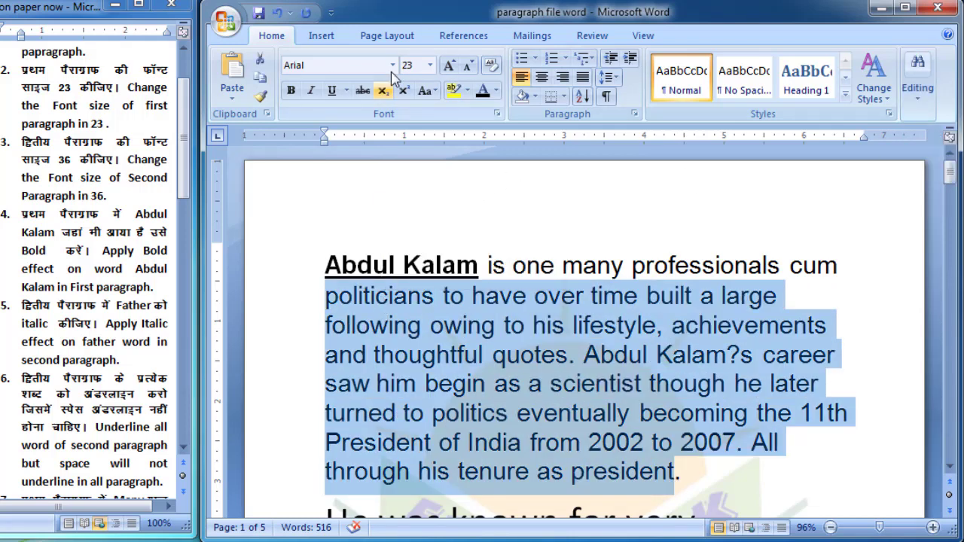
{"action": "left_click", "coordinate": [518, 300]}
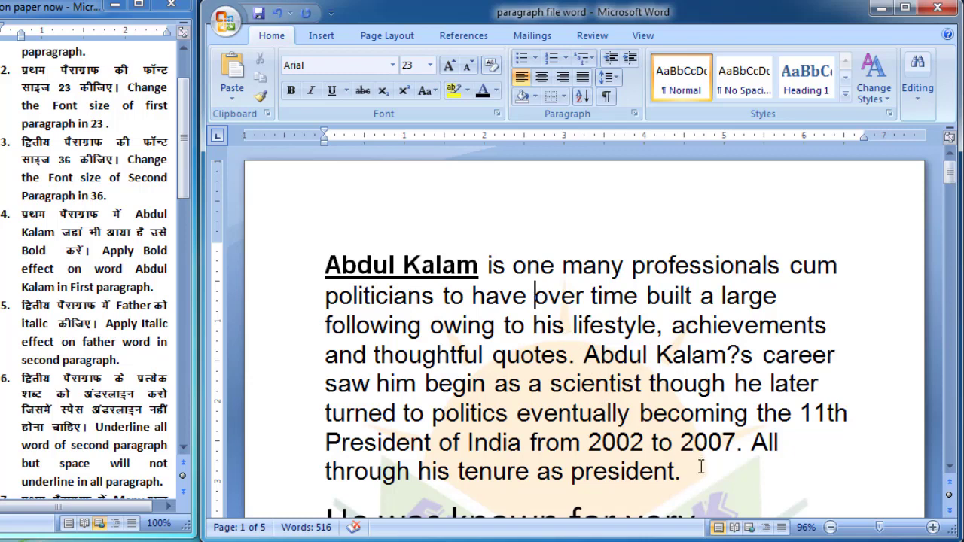
In Find and Replace, set the Replace format font to Aarco, clearing the old format.
{"action": "left_click", "coordinate": [920, 99]}
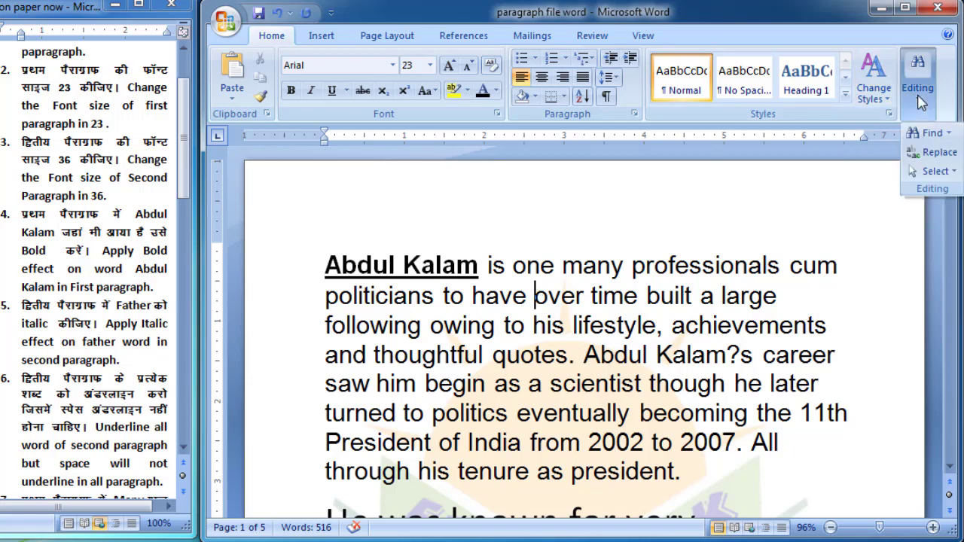
{"action": "left_click", "coordinate": [921, 136]}
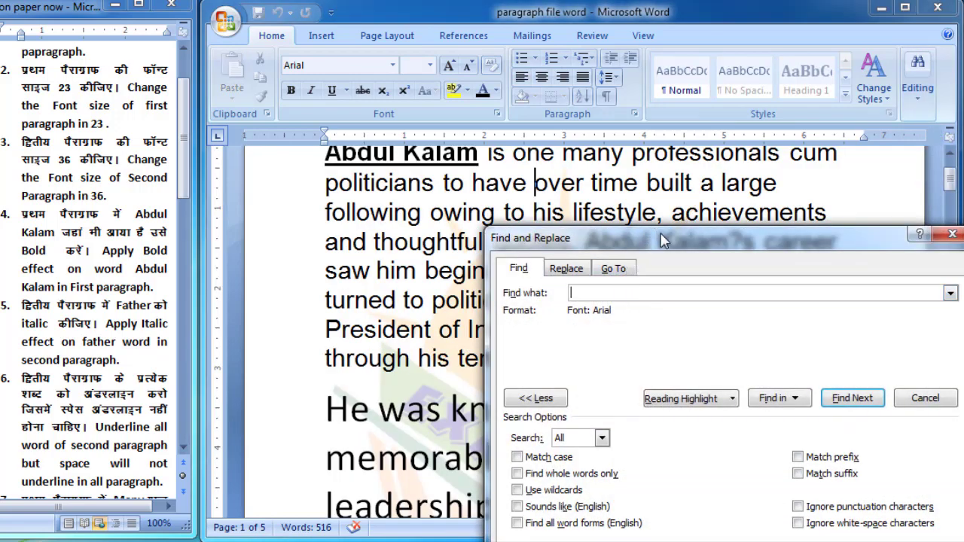
{"action": "left_click_drag", "start_coordinate": [652, 248], "coordinate": [667, 160]}
{"action": "left_click", "coordinate": [608, 181]}
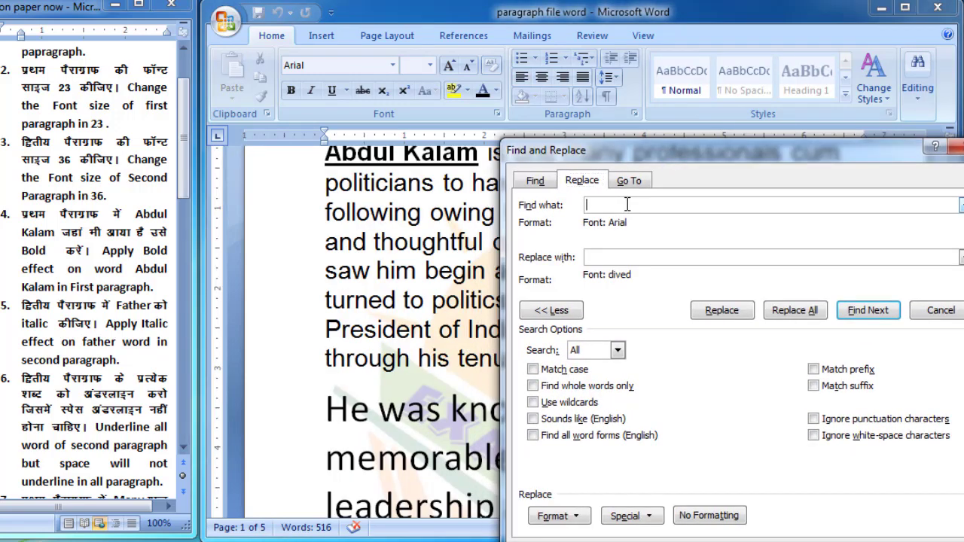
{"action": "left_click", "coordinate": [630, 259]}
{"action": "left_click", "coordinate": [699, 516]}
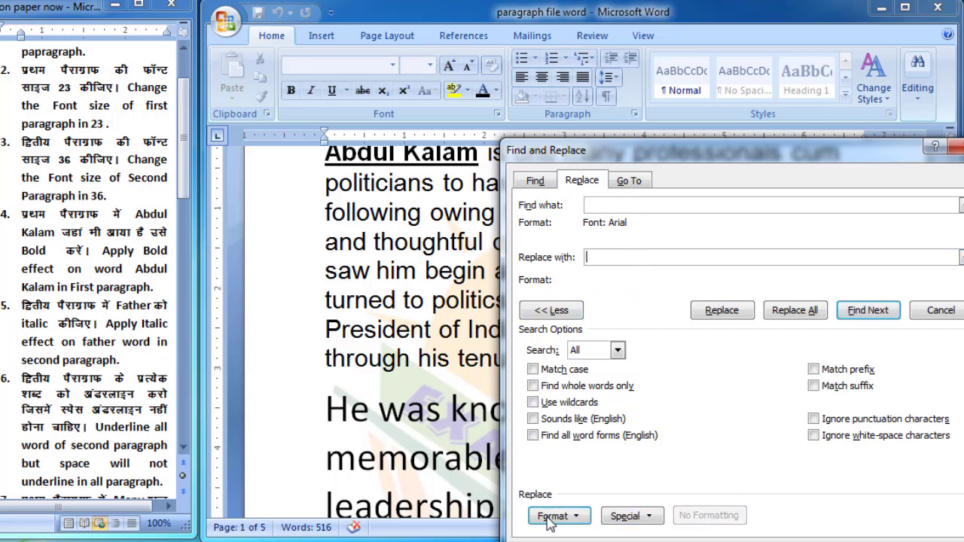
{"action": "left_click", "coordinate": [545, 517]}
{"action": "left_click", "coordinate": [572, 376]}
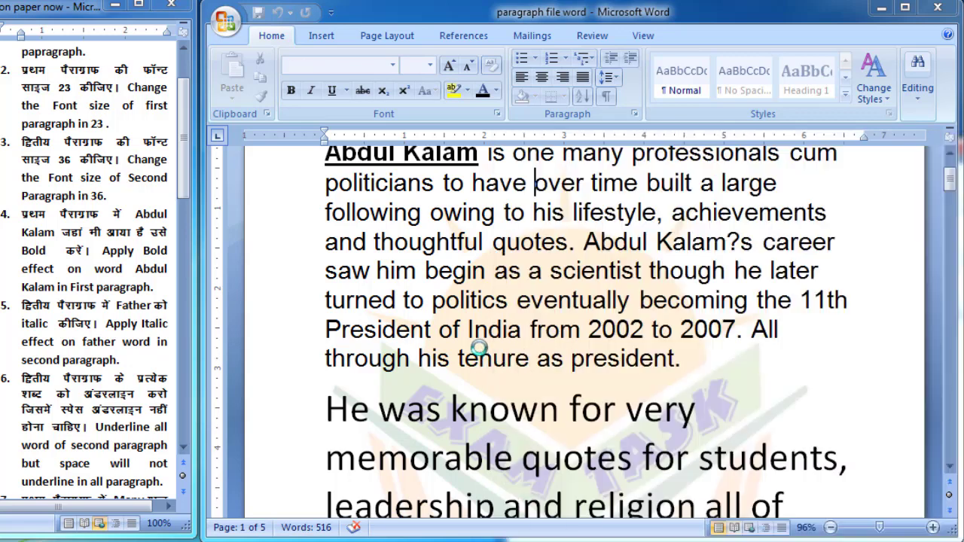
{"action": "left_click", "coordinate": [446, 225]}
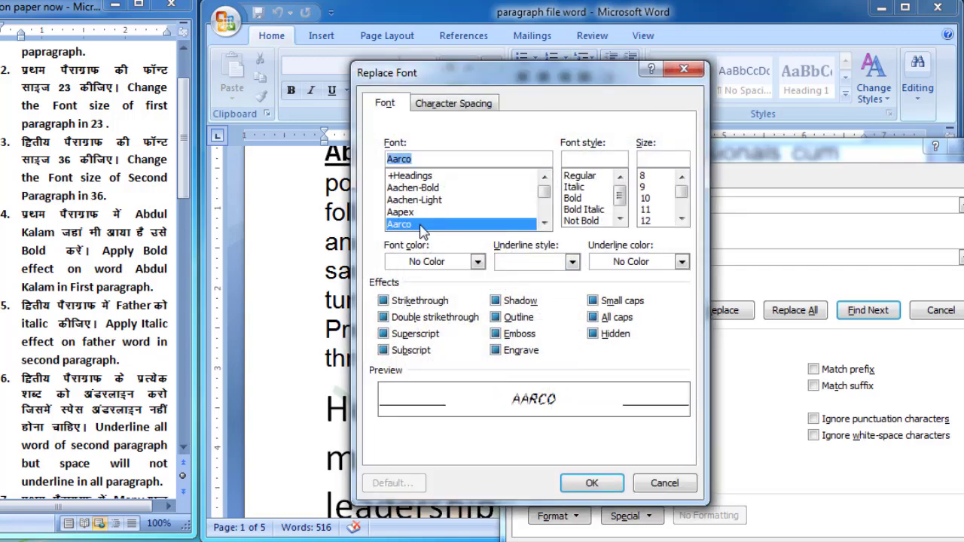
{"action": "left_click", "coordinate": [592, 483]}
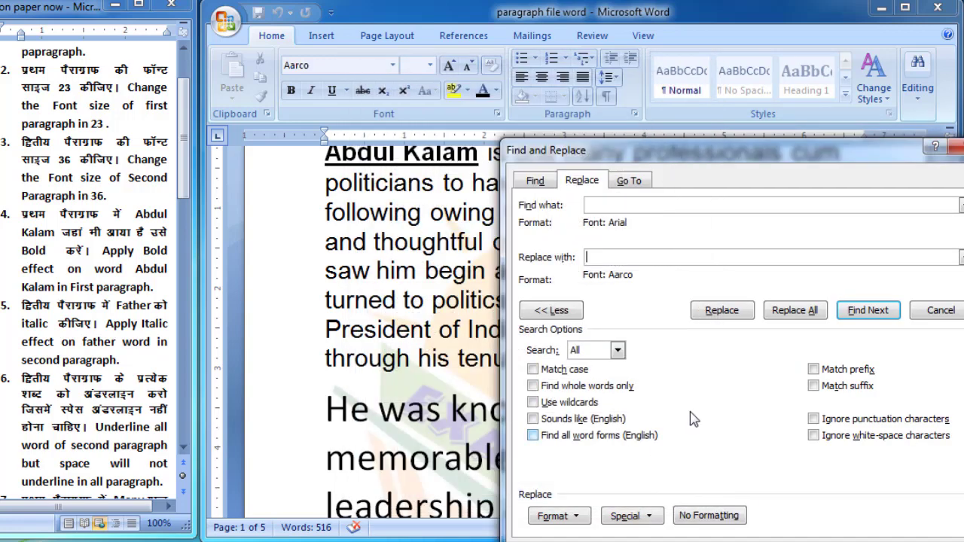
Find the Arial paragraph, replace it with Aarco through the document, and close the dialog.
{"action": "left_click", "coordinate": [868, 310]}
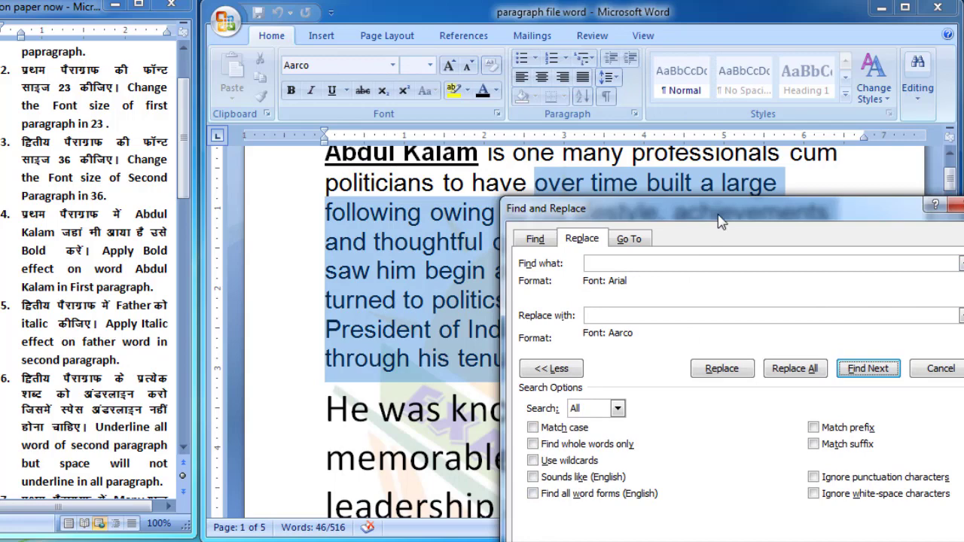
{"action": "left_click_drag", "start_coordinate": [720, 162], "coordinate": [476, 318]}
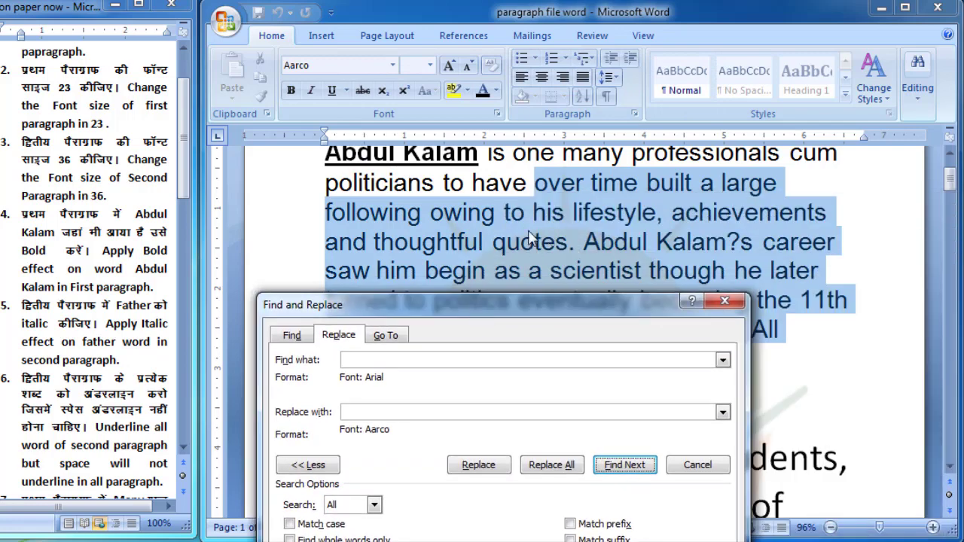
{"action": "mouse_move", "coordinate": [532, 314]}
{"action": "left_mouse_down"}
{"action": "mouse_move", "coordinate": [686, 221]}
{"action": "mouse_move", "coordinate": [656, 132]}
{"action": "left_mouse_up"}
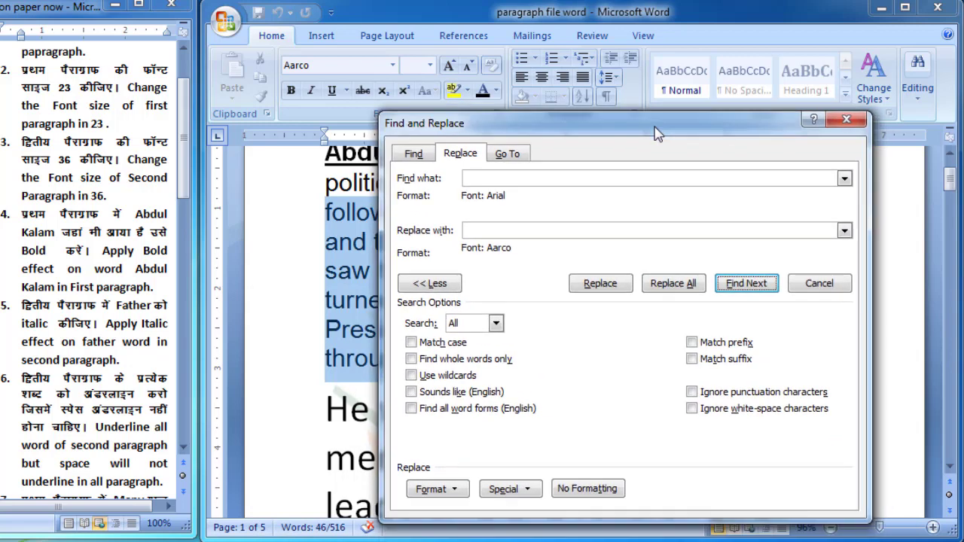
{"action": "left_click", "coordinate": [601, 284]}
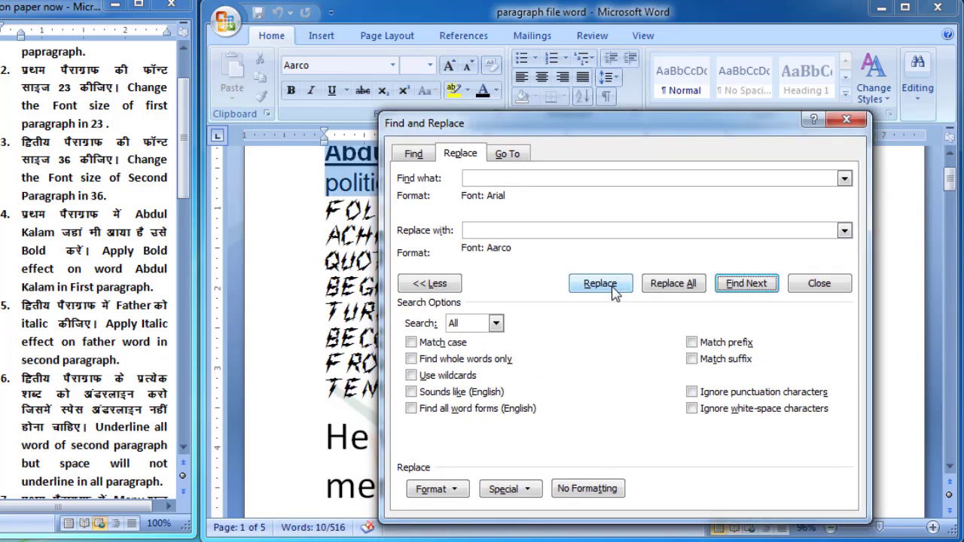
{"action": "mouse_move", "coordinate": [535, 124]}
{"action": "left_mouse_down"}
{"action": "mouse_move", "coordinate": [553, 320]}
{"action": "mouse_move", "coordinate": [583, 190]}
{"action": "mouse_move", "coordinate": [578, 160]}
{"action": "left_mouse_up"}
{"action": "left_click", "coordinate": [611, 315]}
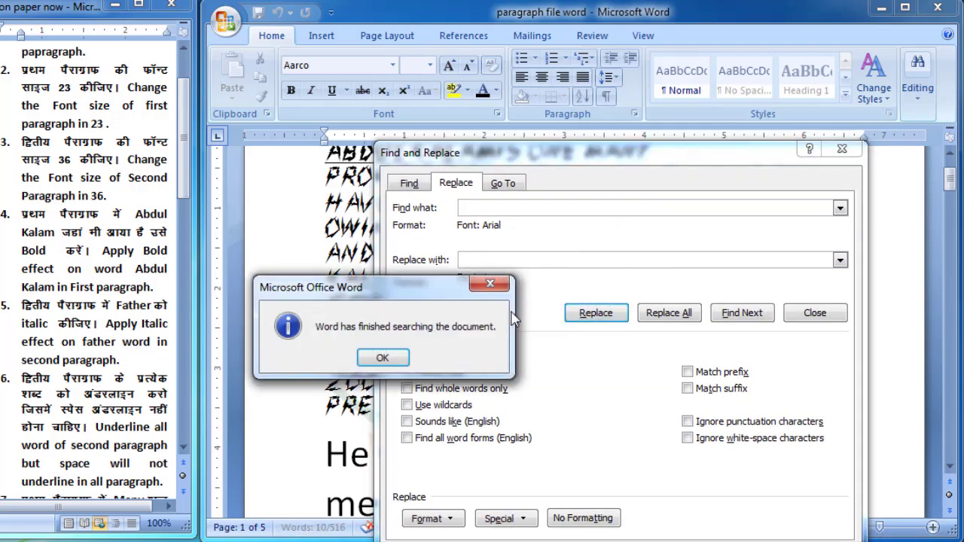
{"action": "left_click", "coordinate": [384, 359]}
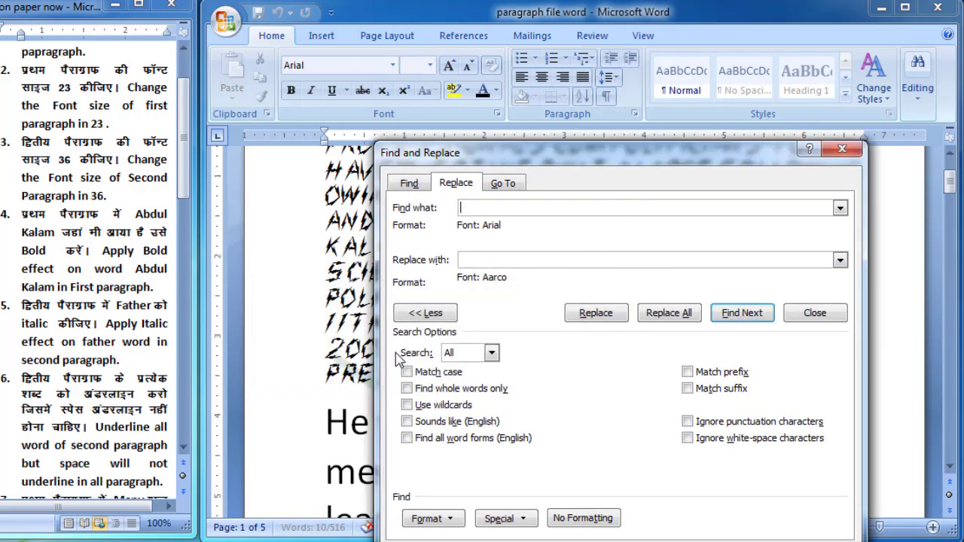
{"action": "left_click", "coordinate": [842, 148]}
{"action": "scroll", "coordinate": [603, 248], "scroll_direction": "up", "scroll_amount": 3}
{"action": "scroll", "coordinate": [482, 305], "scroll_direction": "up", "scroll_amount": 1}
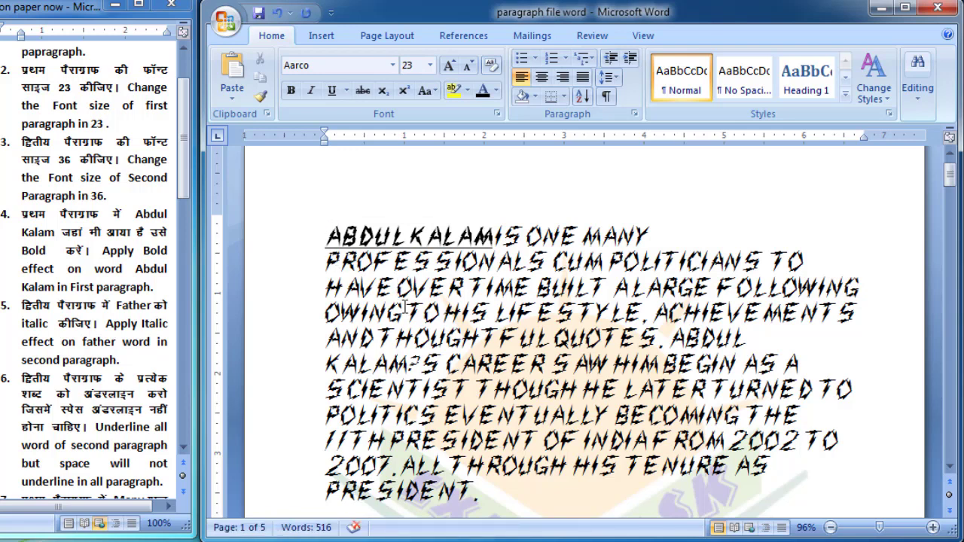
Undo the Aarco replacement with Ctrl+Z, then highlight task item 5 in the task list.
{"action": "key", "text": "ctrl+z"}
{"action": "key", "text": "ctrl+z"}
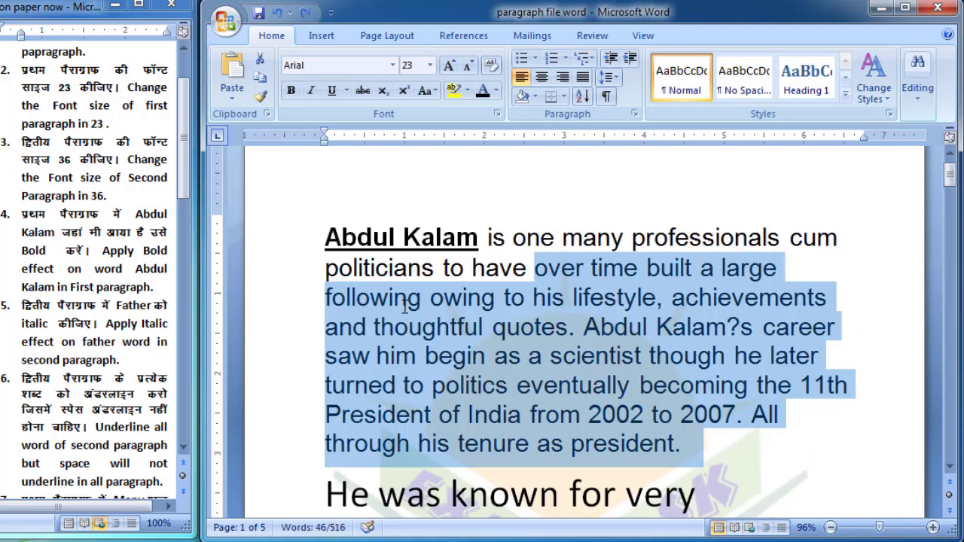
{"action": "left_click", "coordinate": [404, 306]}
{"action": "left_click", "coordinate": [53, 218]}
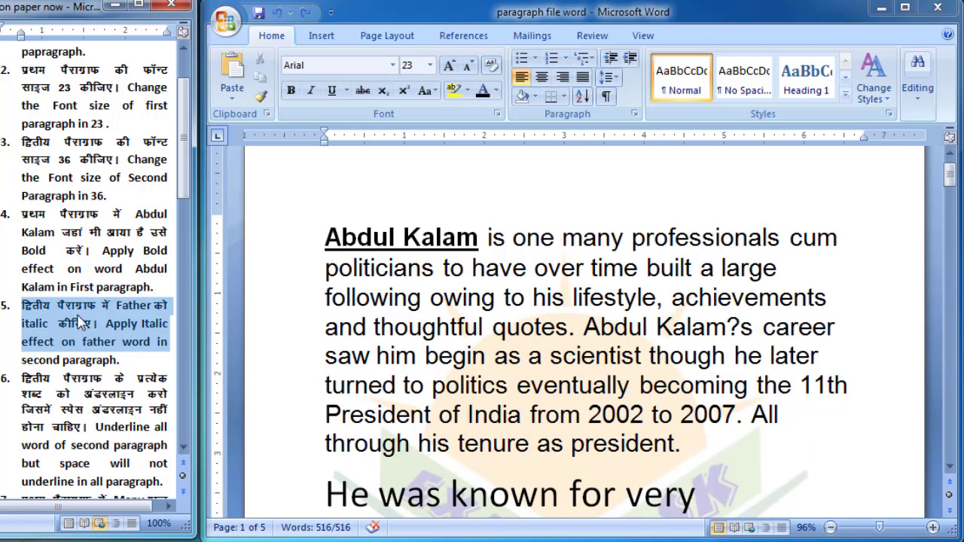
{"action": "scroll", "coordinate": [79, 322], "scroll_direction": "down", "scroll_amount": 3}
{"action": "scroll", "coordinate": [79, 315], "scroll_direction": "down", "scroll_amount": 1}
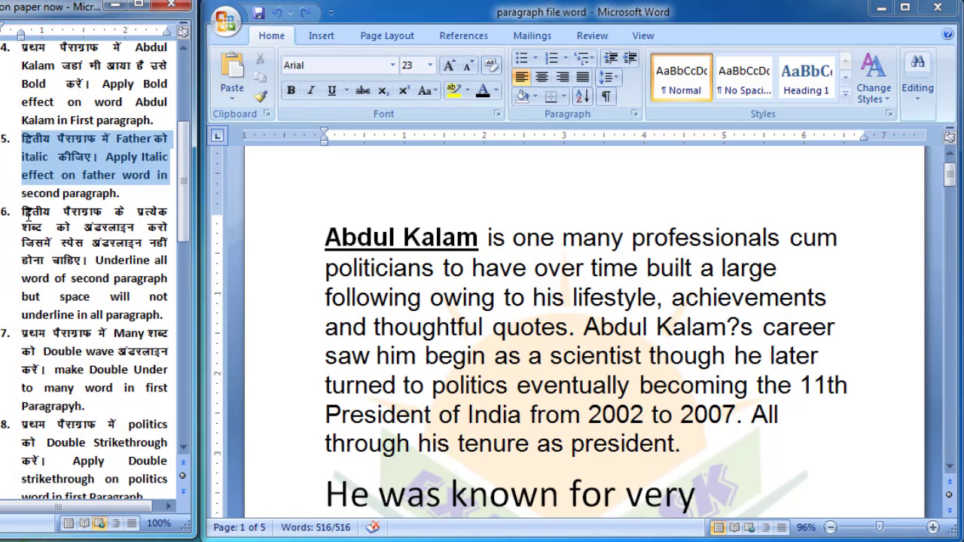
{"action": "mouse_move", "coordinate": [22, 211]}
{"action": "left_mouse_down"}
{"action": "mouse_move", "coordinate": [163, 293]}
{"action": "mouse_move", "coordinate": [167, 312]}
{"action": "left_mouse_up"}
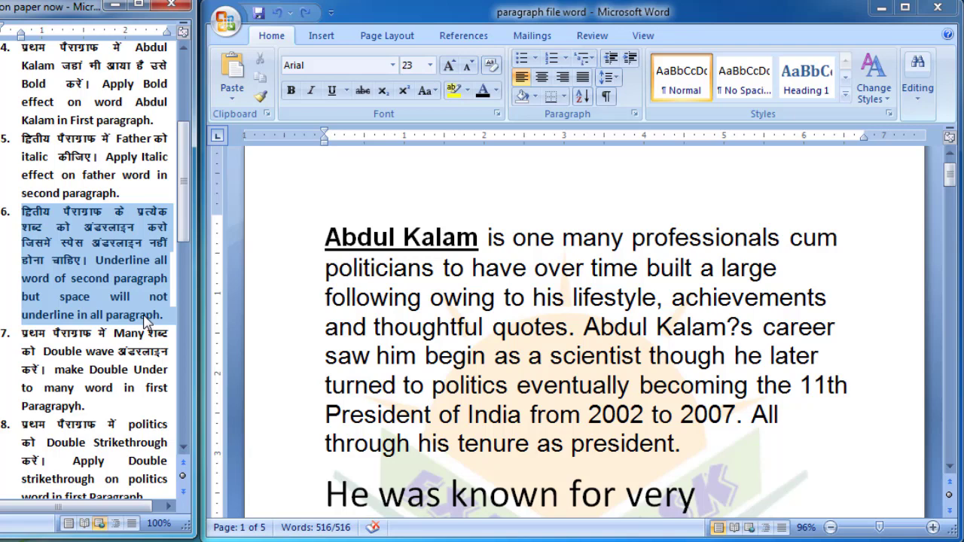
{"action": "left_click", "coordinate": [372, 313]}
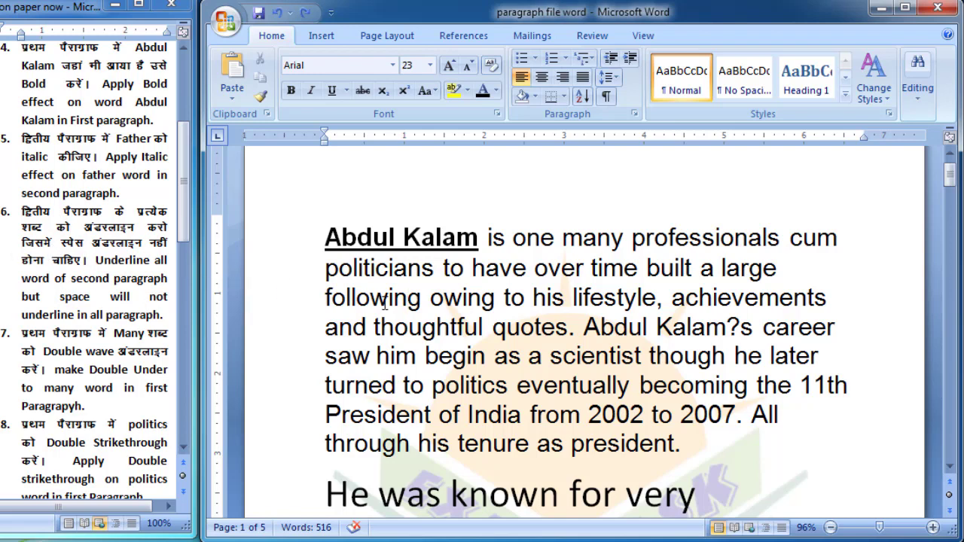
{"action": "scroll", "coordinate": [384, 303], "scroll_direction": "down", "scroll_amount": 1}
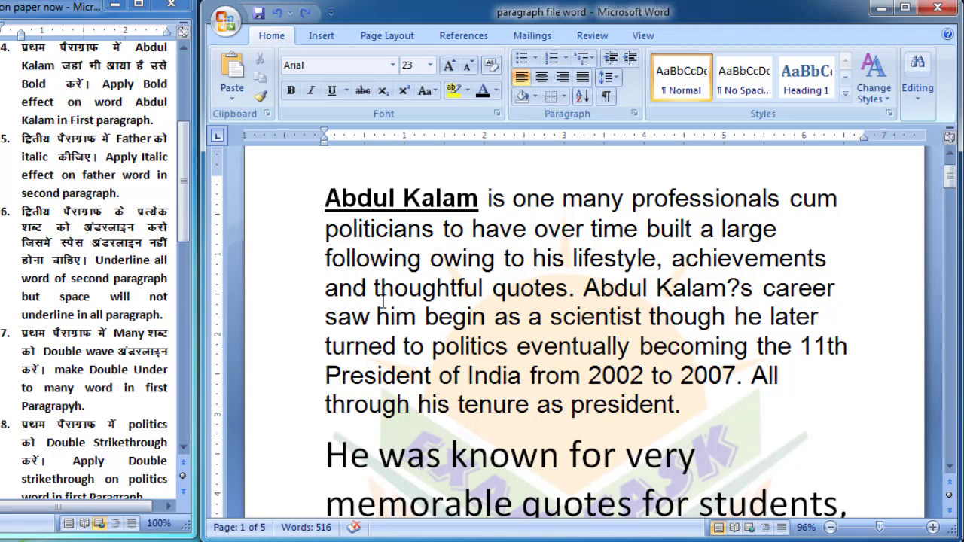
{"action": "scroll", "coordinate": [494, 303], "scroll_direction": "down", "scroll_amount": 2}
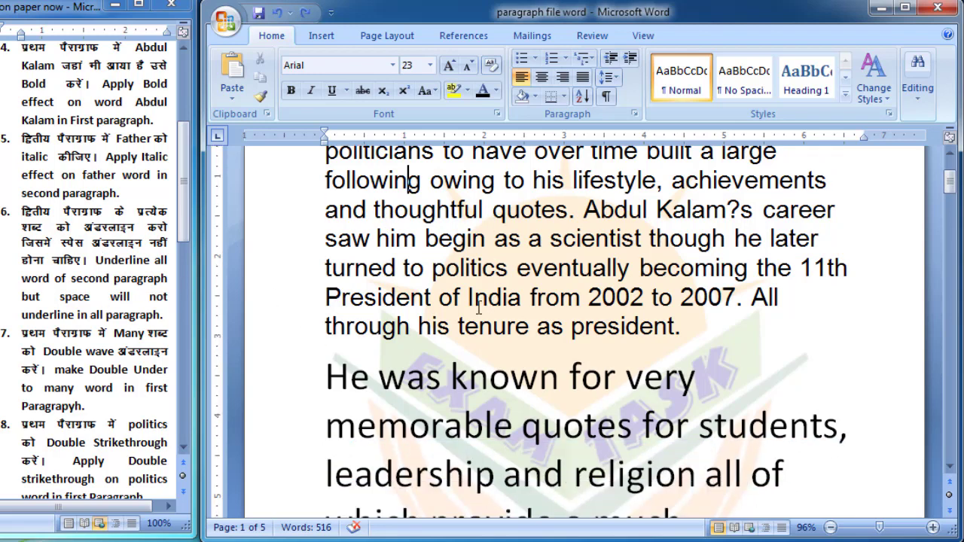
Give the whole second paragraph a 'Words only' underline in the Font dialog.
{"action": "scroll", "coordinate": [461, 272], "scroll_direction": "down", "scroll_amount": 5}
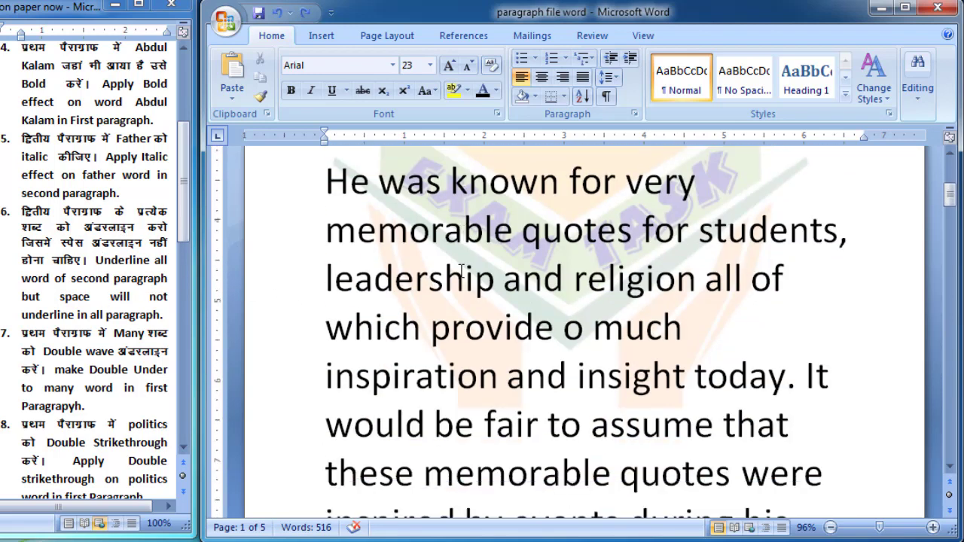
{"action": "scroll", "coordinate": [461, 273], "scroll_direction": "up", "scroll_amount": 2}
{"action": "left_click_drag", "start_coordinate": [325, 260], "coordinate": [543, 516]}
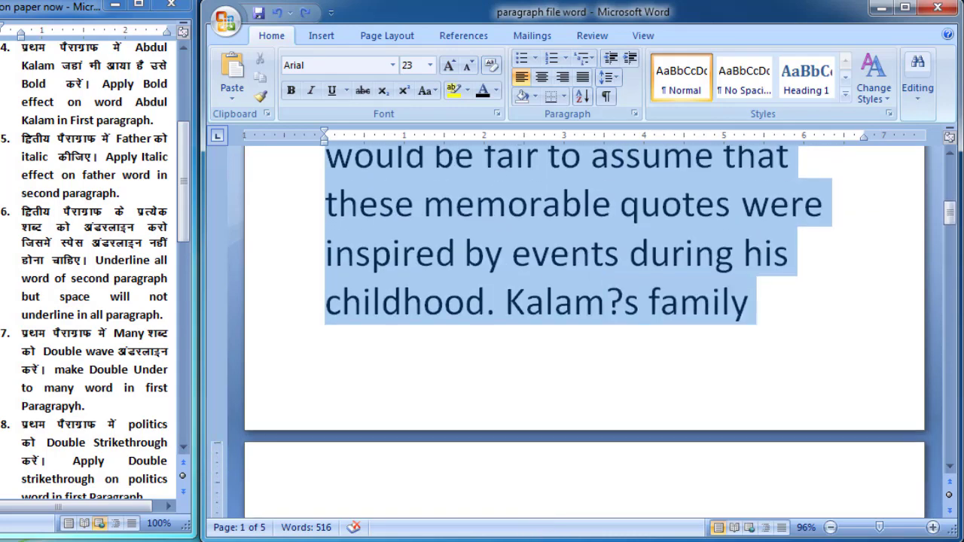
{"action": "mouse_move", "coordinate": [542, 516]}
{"action": "left_mouse_down"}
{"action": "mouse_move", "coordinate": [632, 503]}
{"action": "mouse_move", "coordinate": [775, 343]}
{"action": "left_mouse_up"}
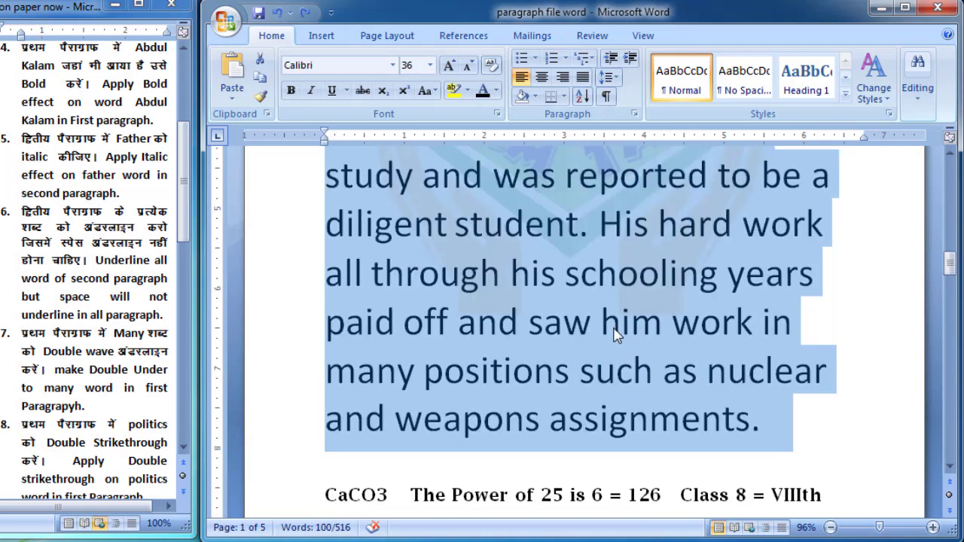
{"action": "scroll", "coordinate": [498, 277], "scroll_direction": "up", "scroll_amount": 10}
{"action": "scroll", "coordinate": [497, 270], "scroll_direction": "down", "scroll_amount": 2}
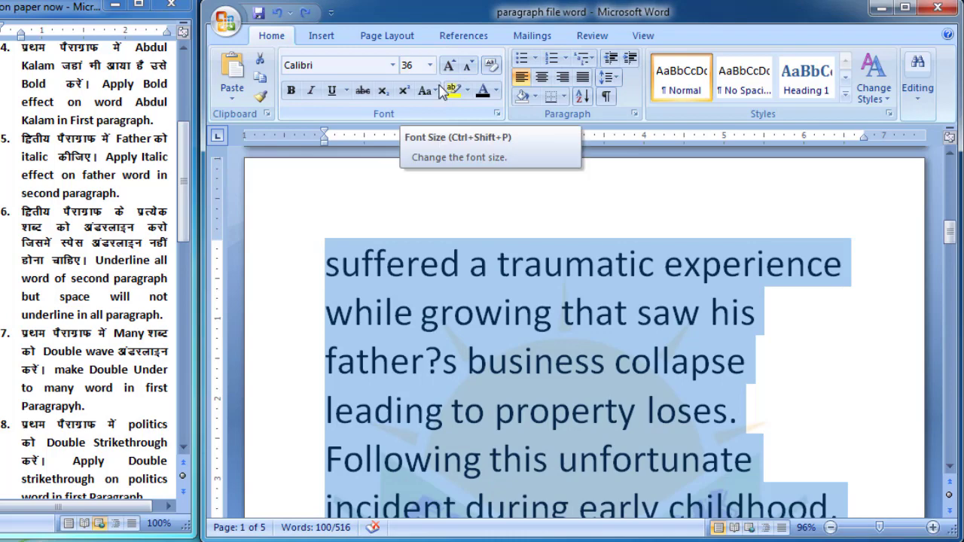
{"action": "left_click", "coordinate": [496, 114]}
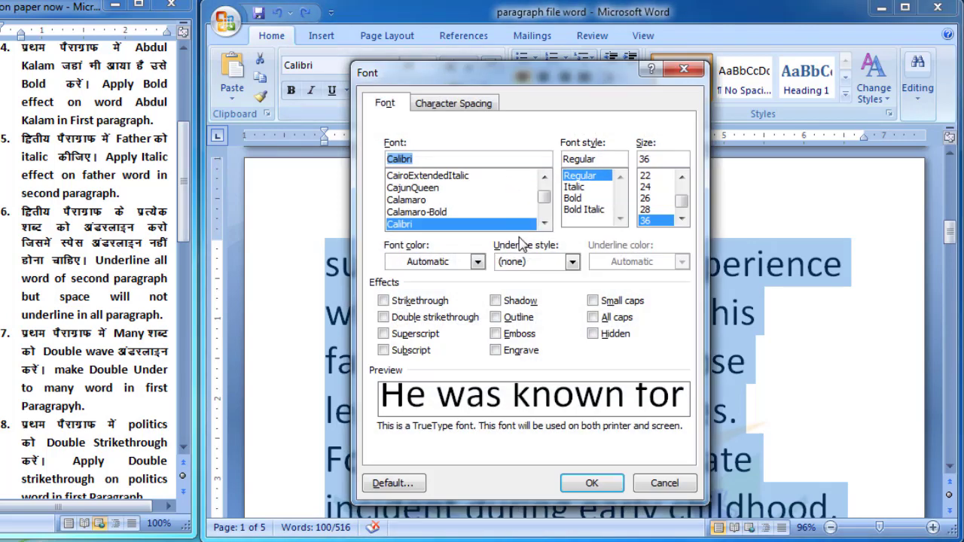
{"action": "left_click", "coordinate": [564, 262]}
{"action": "left_click", "coordinate": [554, 291]}
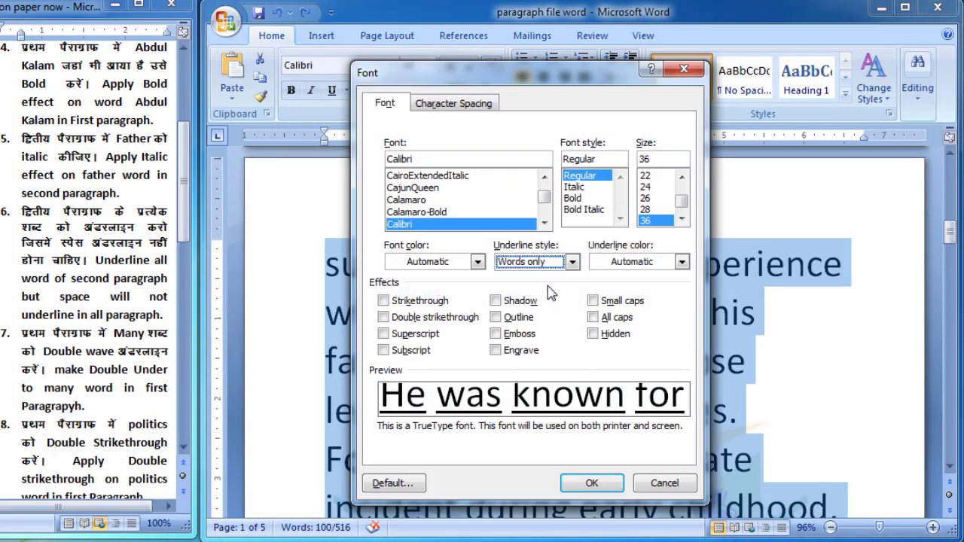
{"action": "left_click", "coordinate": [609, 482]}
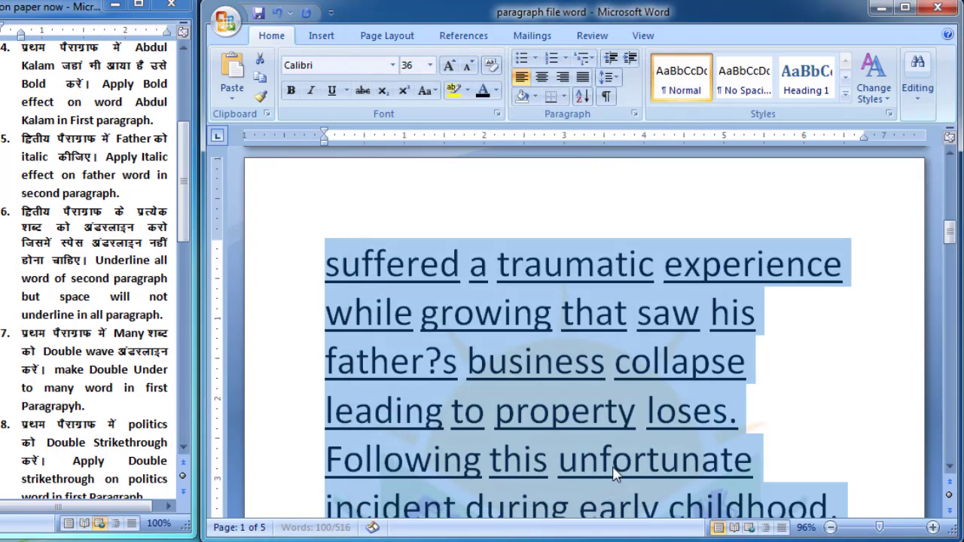
{"action": "left_click", "coordinate": [631, 360]}
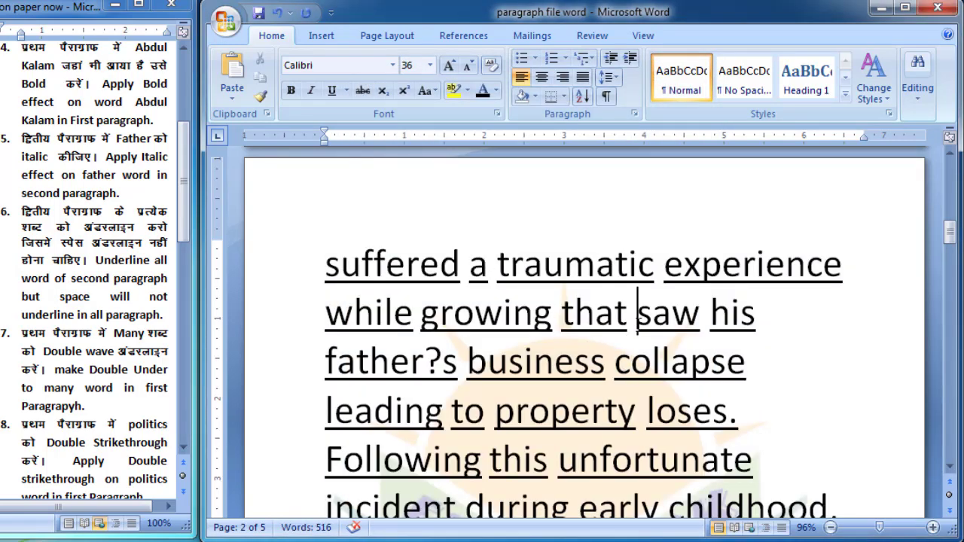
{"action": "left_click_drag", "start_coordinate": [638, 313], "coordinate": [628, 312]}
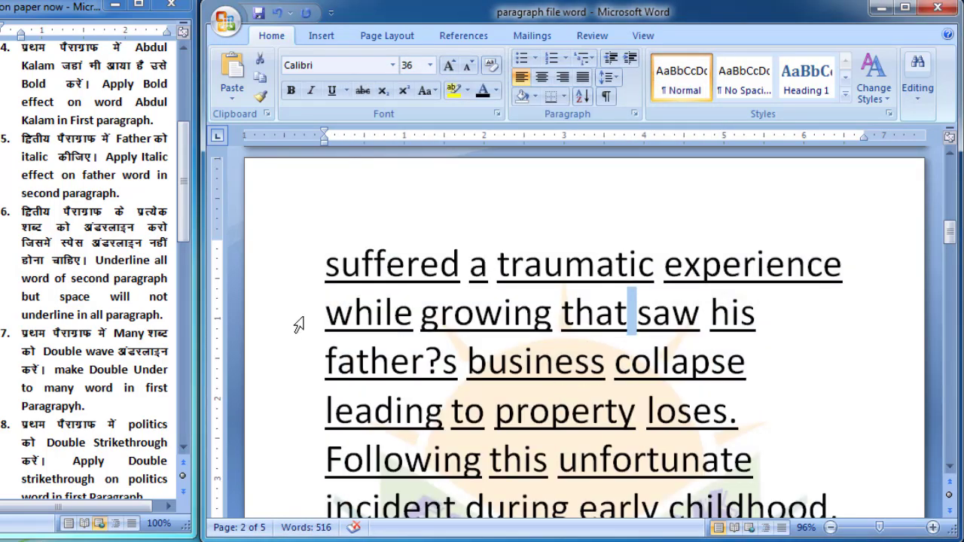
Insert 'wave' after 'Double' in task item 7, then return to the top of the essay.
{"action": "triple_click", "coordinate": [129, 296]}
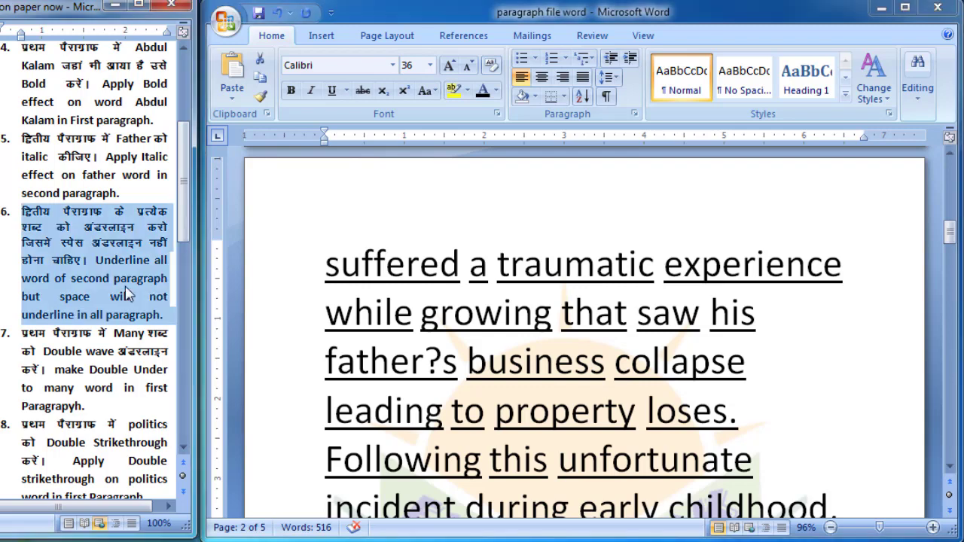
{"action": "scroll", "coordinate": [75, 316], "scroll_direction": "down", "scroll_amount": 2}
{"action": "scroll", "coordinate": [75, 299], "scroll_direction": "down", "scroll_amount": 1}
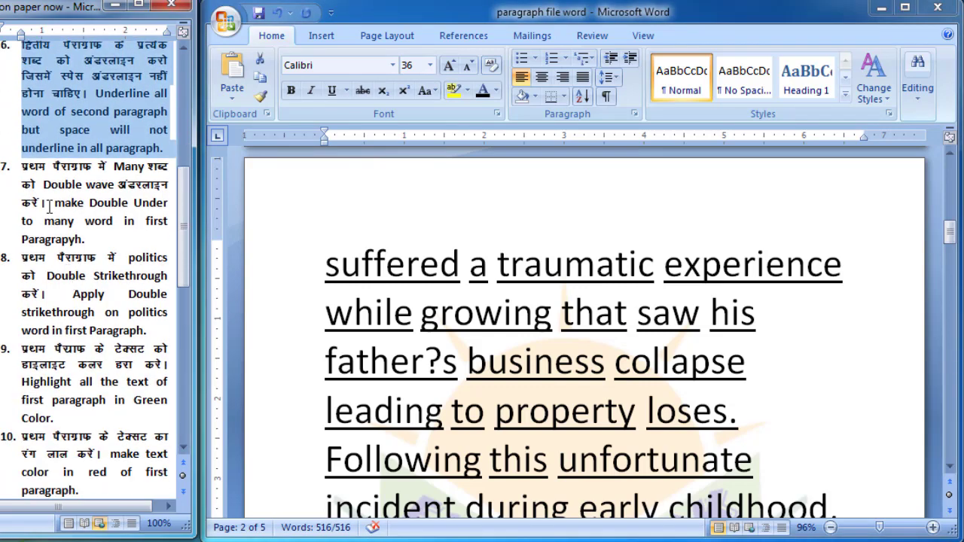
{"action": "left_click_drag", "start_coordinate": [21, 171], "coordinate": [136, 240]}
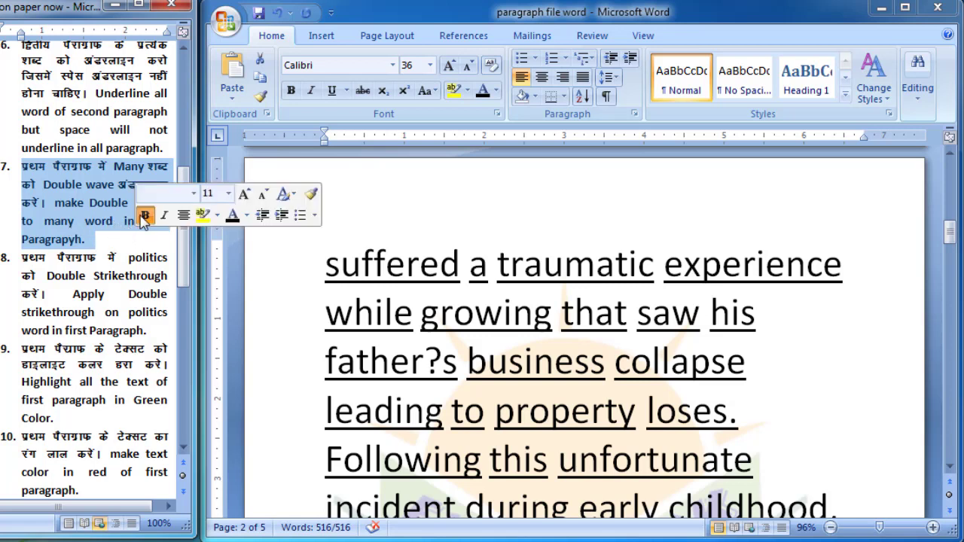
{"action": "left_click", "coordinate": [85, 221]}
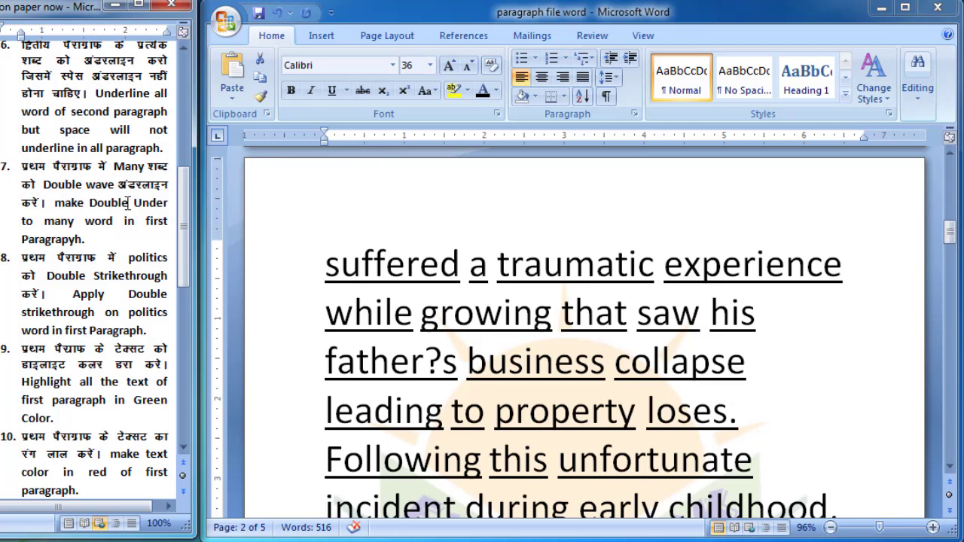
{"action": "type", "text": "wave"}
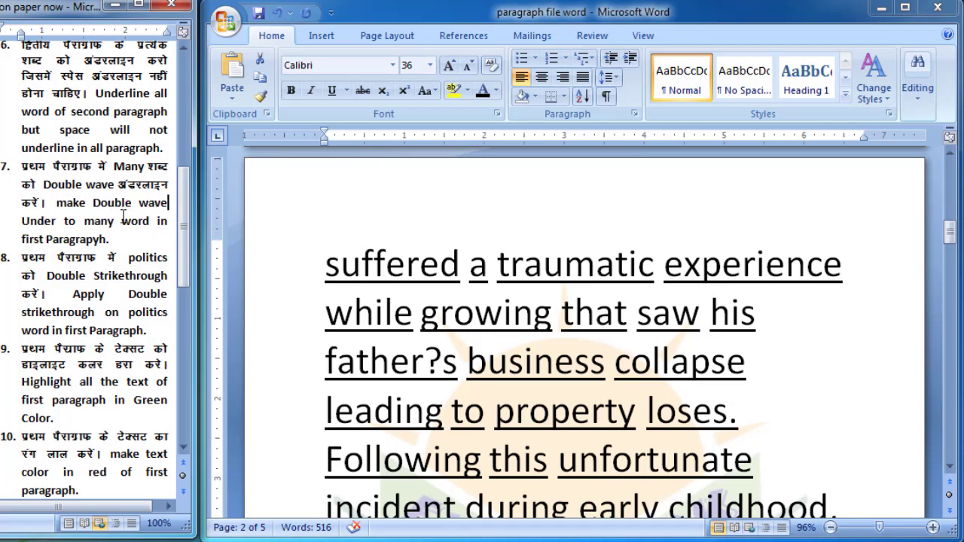
{"action": "left_click", "coordinate": [410, 284]}
{"action": "scroll", "coordinate": [420, 285], "scroll_direction": "up", "scroll_amount": 3}
{"action": "scroll", "coordinate": [420, 285], "scroll_direction": "up", "scroll_amount": 3}
{"action": "scroll", "coordinate": [420, 285], "scroll_direction": "up", "scroll_amount": 3}
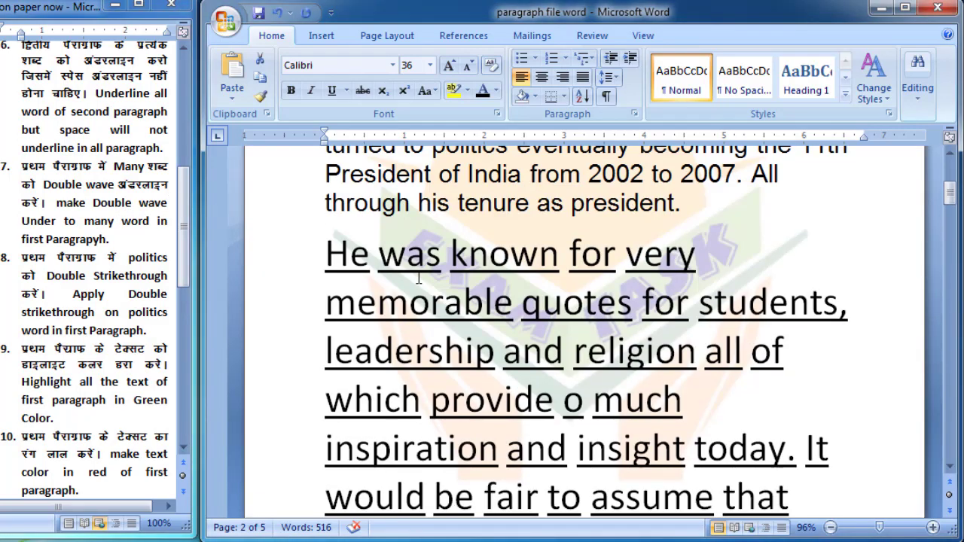
{"action": "scroll", "coordinate": [421, 285], "scroll_direction": "up", "scroll_amount": 3}
{"action": "scroll", "coordinate": [419, 279], "scroll_direction": "up", "scroll_amount": 1}
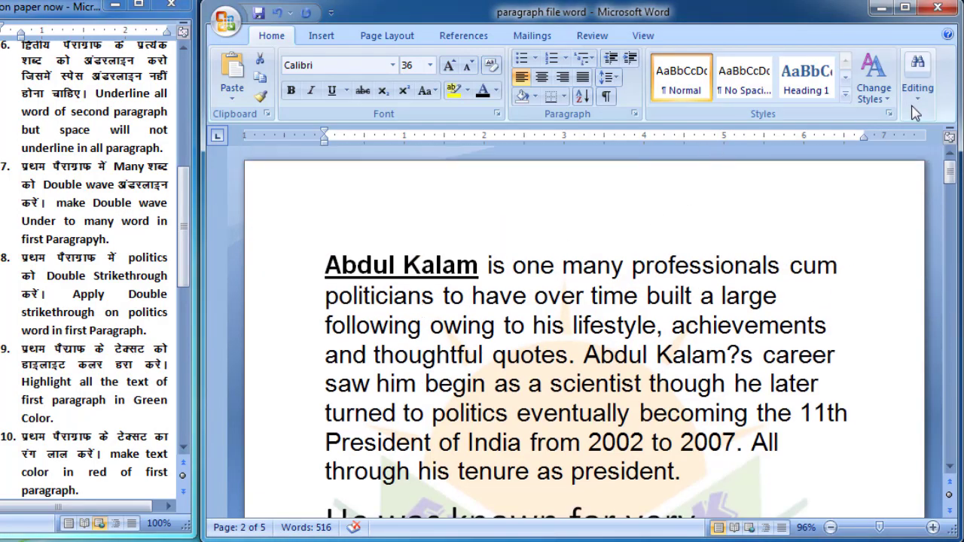
Find the word 'many' with the Arial search format cleared.
{"action": "left_click", "coordinate": [918, 83]}
{"action": "left_click", "coordinate": [922, 130]}
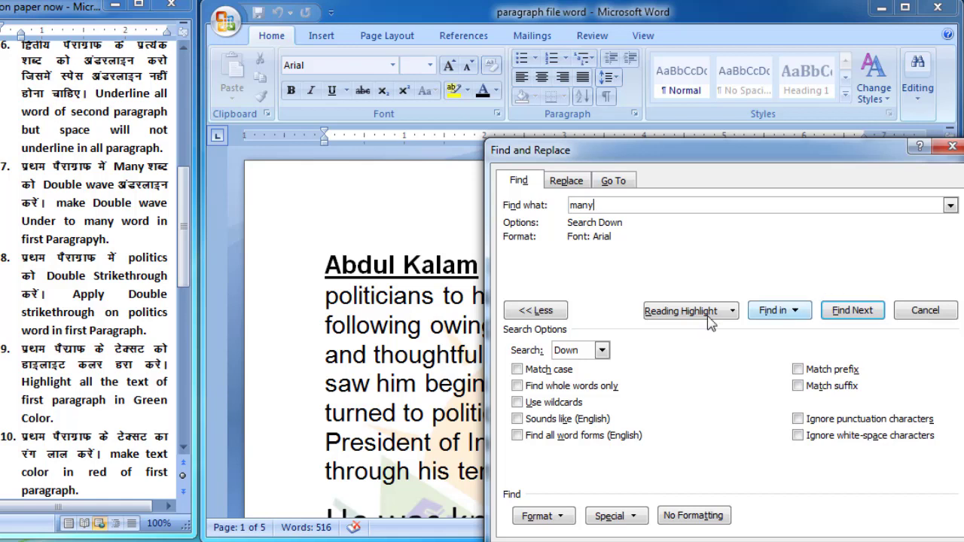
{"action": "left_click", "coordinate": [691, 514]}
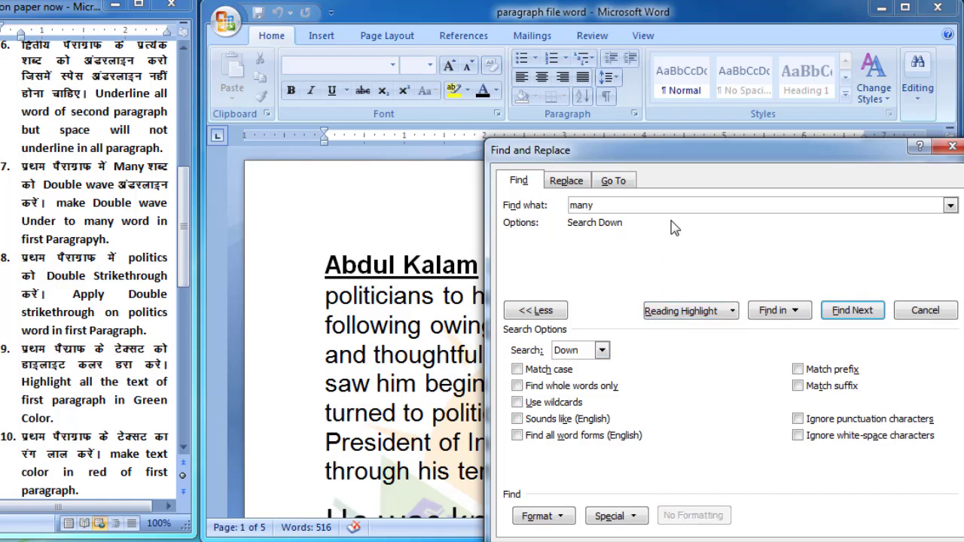
{"action": "left_click", "coordinate": [844, 310]}
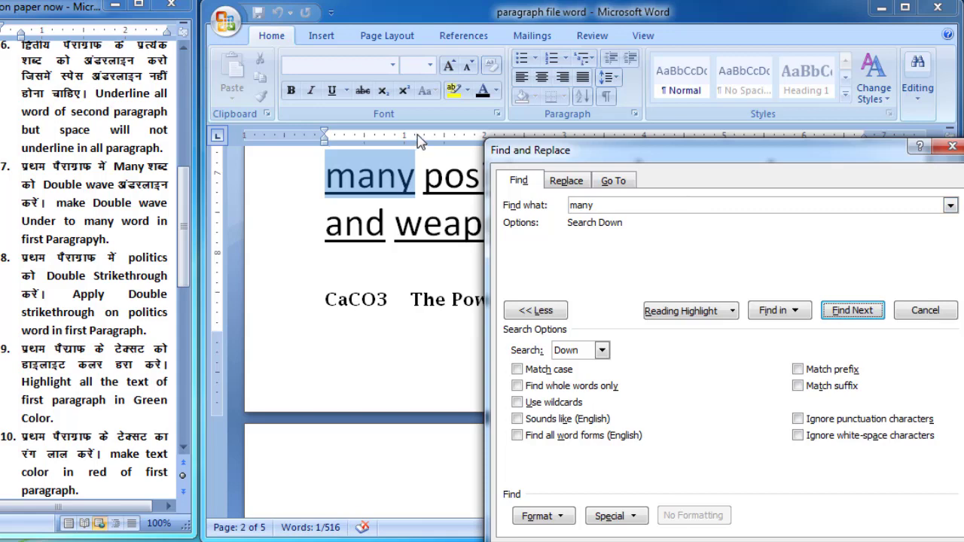
Apply the double wavy underline to 'many' and close Find and Replace.
{"action": "left_click", "coordinate": [496, 114]}
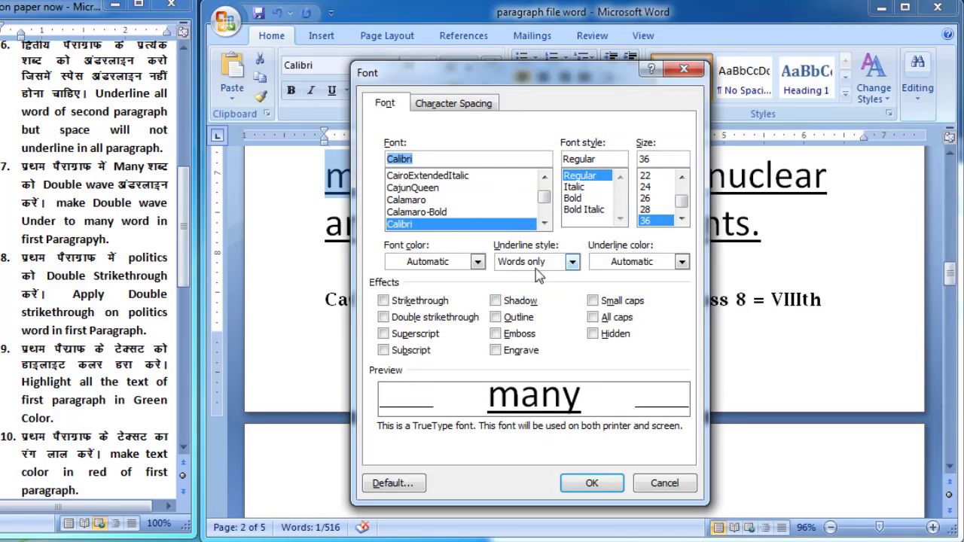
{"action": "left_click", "coordinate": [573, 262]}
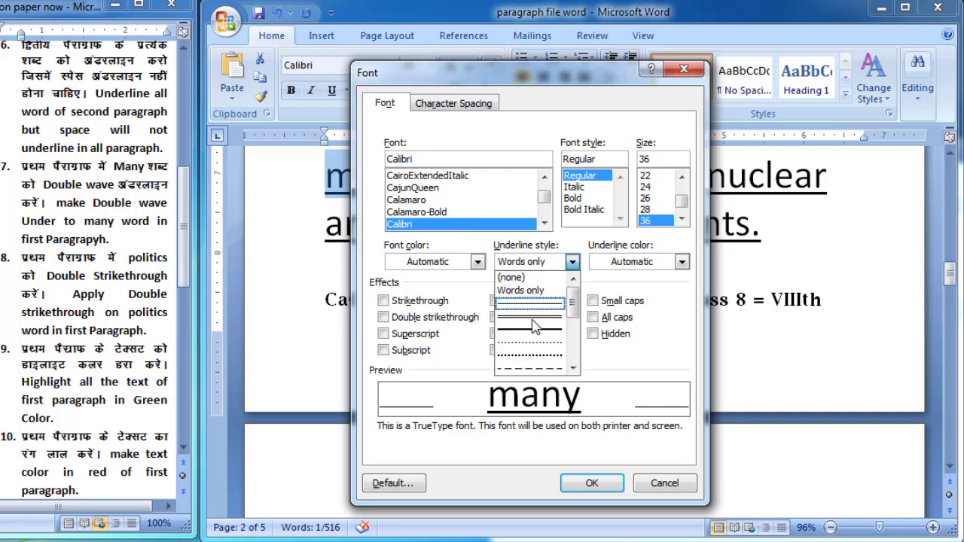
{"action": "scroll", "coordinate": [534, 332], "scroll_direction": "down", "scroll_amount": 3}
{"action": "scroll", "coordinate": [533, 350], "scroll_direction": "down", "scroll_amount": 2}
{"action": "scroll", "coordinate": [533, 354], "scroll_direction": "down", "scroll_amount": 1}
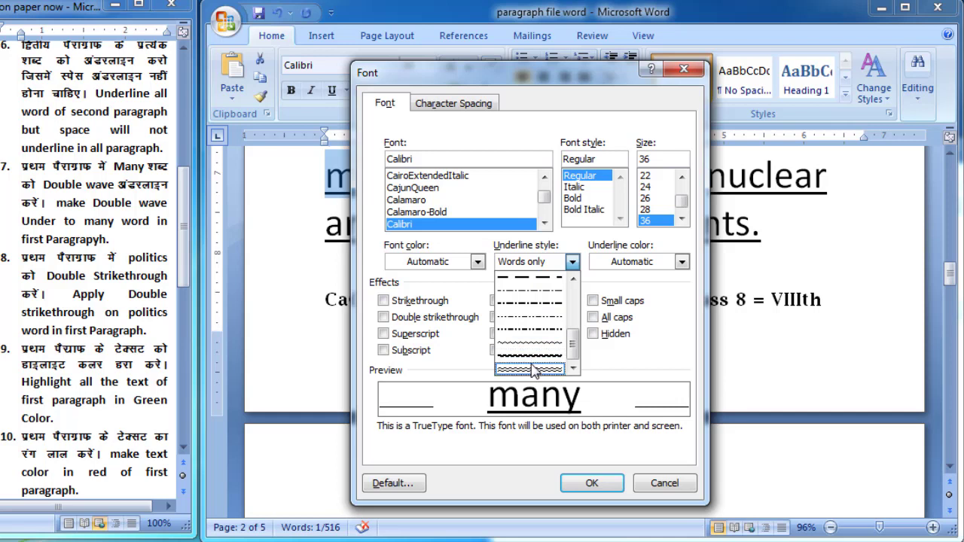
{"action": "left_click", "coordinate": [534, 368]}
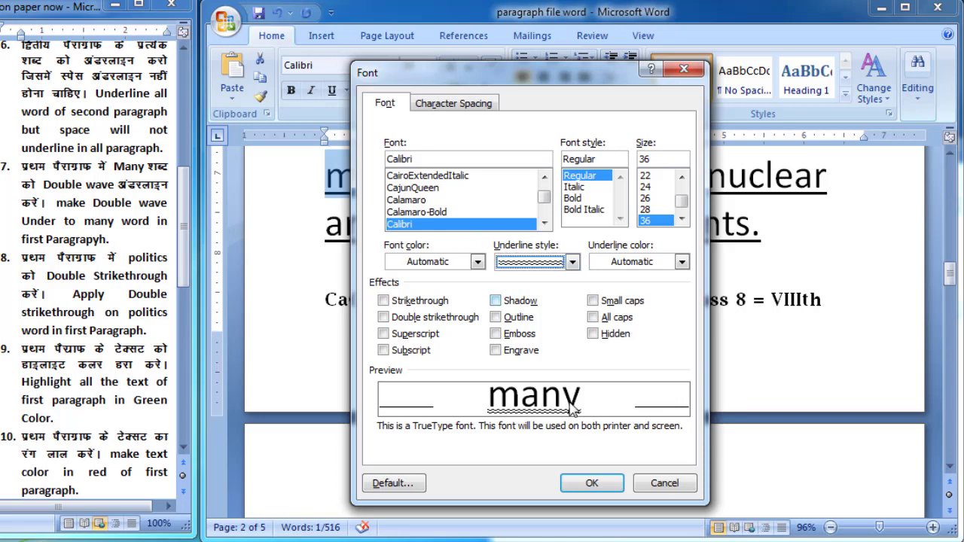
{"action": "left_click", "coordinate": [590, 483]}
{"action": "key", "text": "ctrl+f"}
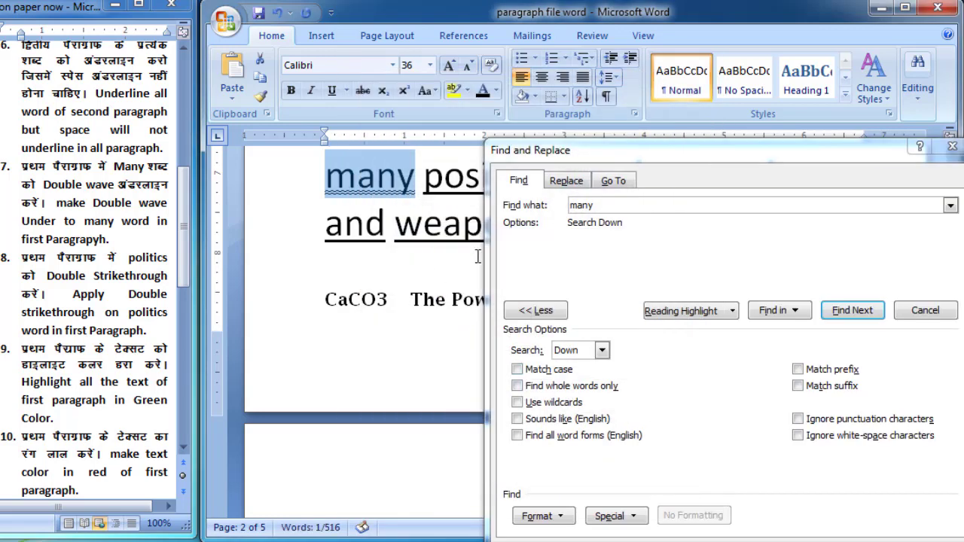
{"action": "left_click", "coordinate": [952, 146]}
{"action": "scroll", "coordinate": [392, 271], "scroll_direction": "up", "scroll_amount": 1}
{"action": "scroll", "coordinate": [392, 271], "scroll_direction": "up", "scroll_amount": 1}
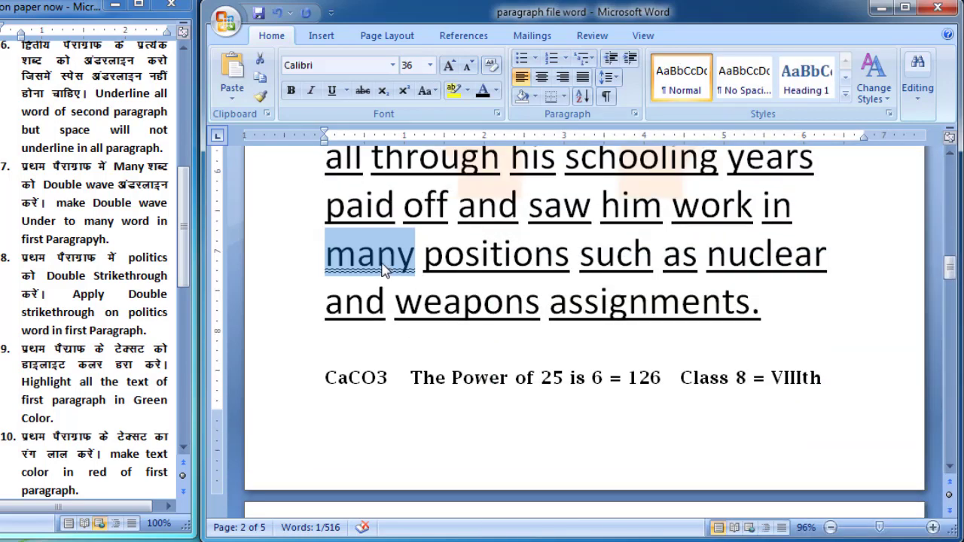
{"action": "left_click", "coordinate": [380, 260]}
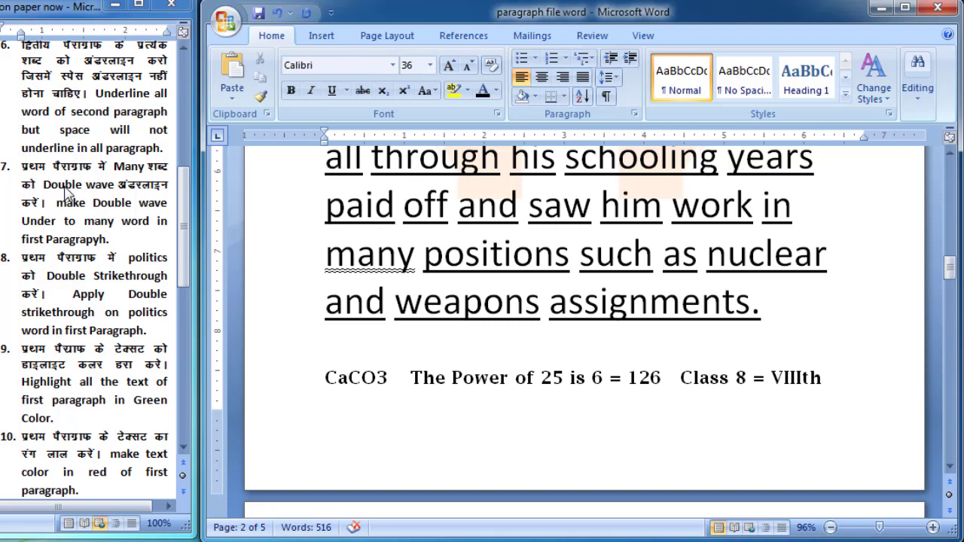
{"action": "scroll", "coordinate": [437, 245], "scroll_direction": "up", "scroll_amount": 1}
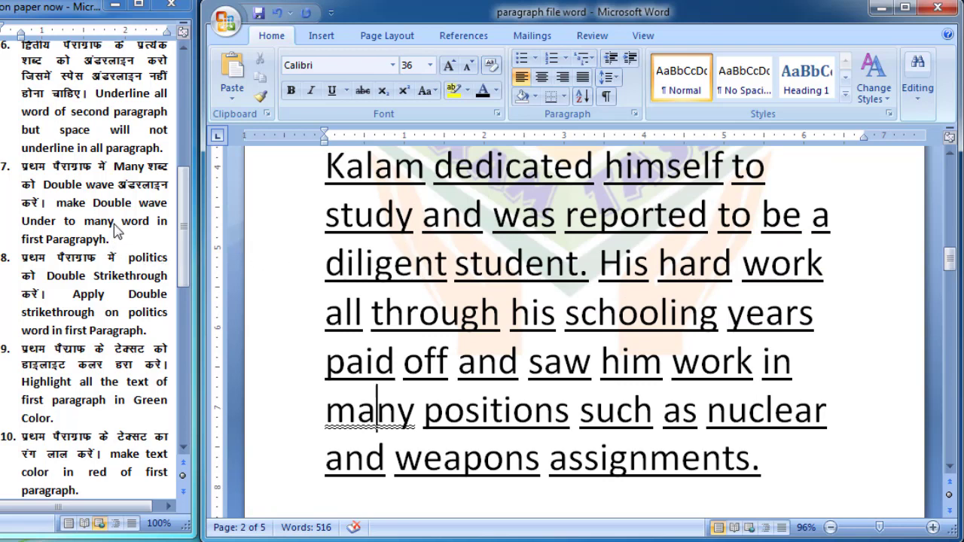
{"action": "left_click", "coordinate": [119, 203]}
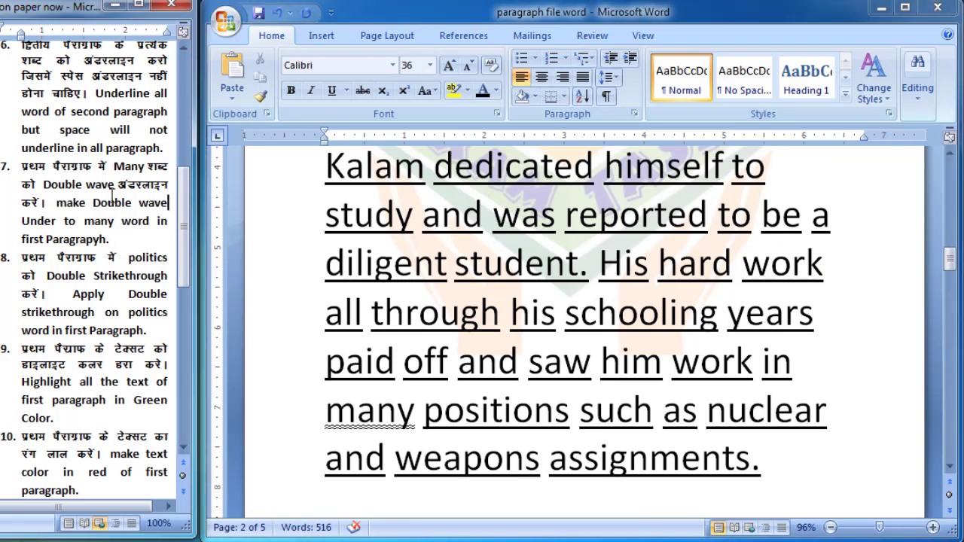
{"action": "scroll", "coordinate": [84, 202], "scroll_direction": "down", "scroll_amount": 2}
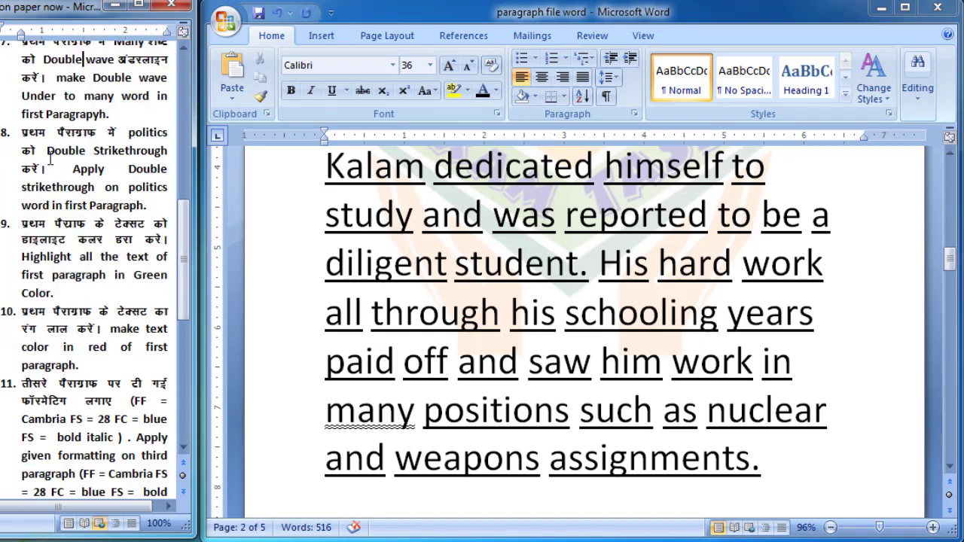
Read task item 8 on double strikethrough, then place the caret in the essay's first paragraph.
{"action": "mouse_move", "coordinate": [22, 132]}
{"action": "left_mouse_down"}
{"action": "mouse_move", "coordinate": [110, 202]}
{"action": "mouse_move", "coordinate": [152, 205]}
{"action": "left_mouse_up"}
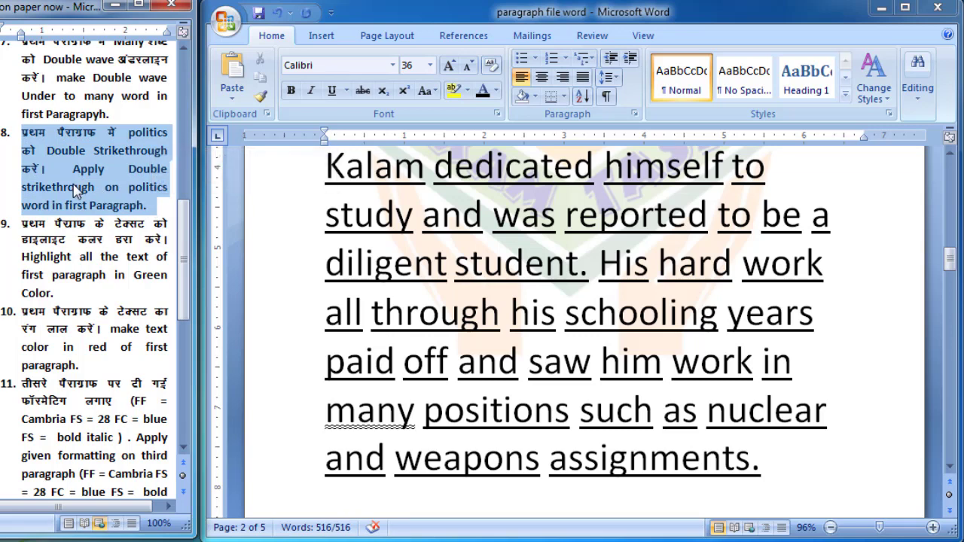
{"action": "scroll", "coordinate": [399, 256], "scroll_direction": "up", "scroll_amount": 4}
{"action": "scroll", "coordinate": [399, 241], "scroll_direction": "up", "scroll_amount": 6}
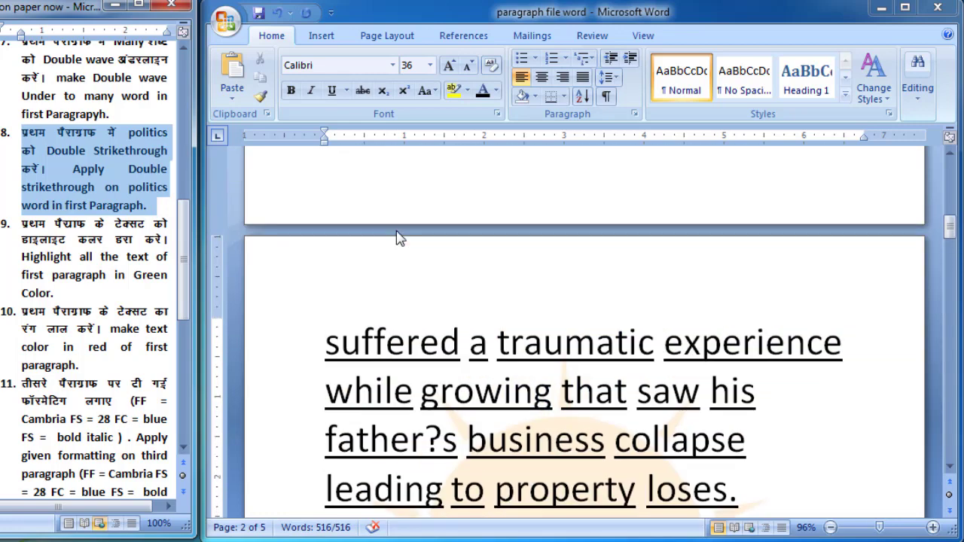
{"action": "scroll", "coordinate": [398, 239], "scroll_direction": "up", "scroll_amount": 3}
{"action": "scroll", "coordinate": [397, 233], "scroll_direction": "up", "scroll_amount": 2}
{"action": "scroll", "coordinate": [396, 231], "scroll_direction": "up", "scroll_amount": 2}
{"action": "scroll", "coordinate": [397, 231], "scroll_direction": "up", "scroll_amount": 1}
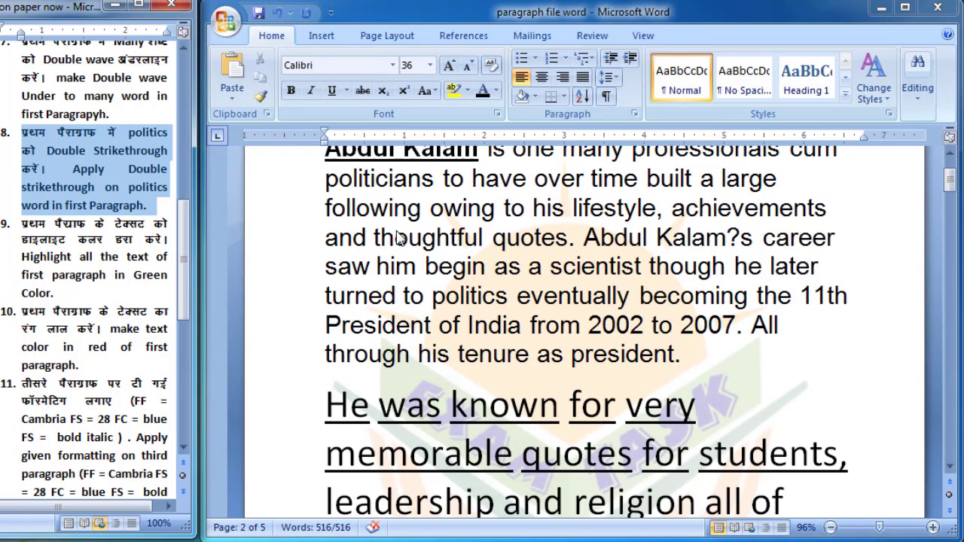
{"action": "scroll", "coordinate": [396, 231], "scroll_direction": "up", "scroll_amount": 1}
{"action": "left_click", "coordinate": [488, 265]}
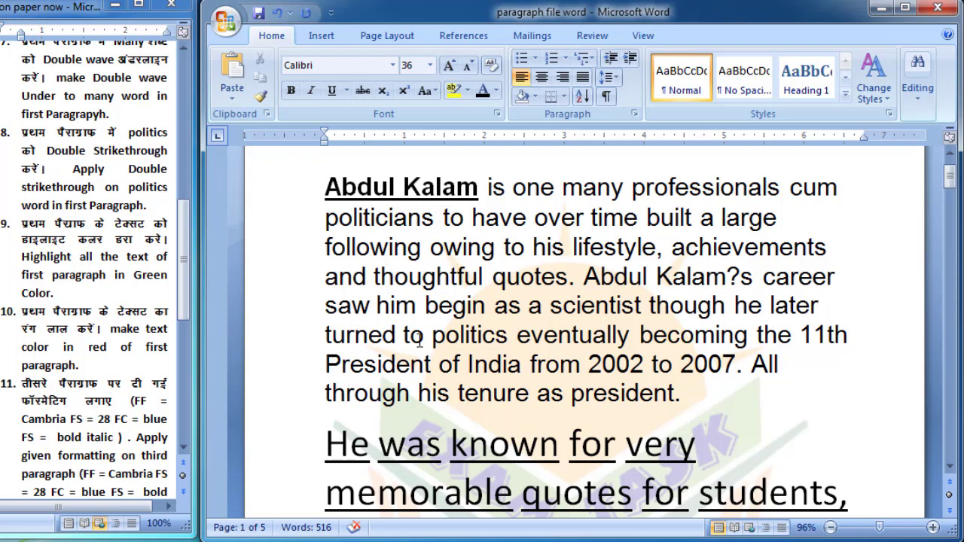
Give the word 'politics' in the first paragraph a double strikethrough from the Font dialog.
{"action": "left_click_drag", "start_coordinate": [431, 336], "coordinate": [511, 337]}
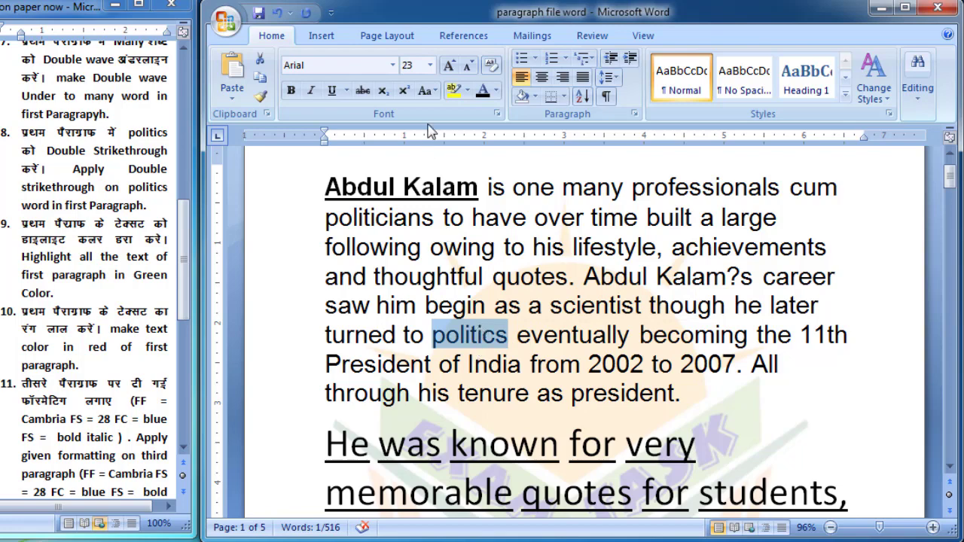
{"action": "left_click", "coordinate": [497, 114]}
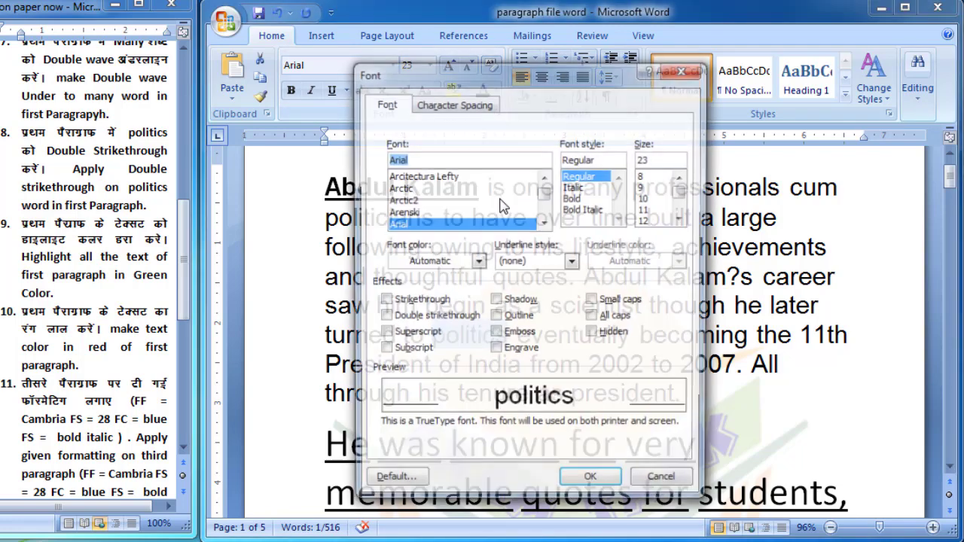
{"action": "left_click", "coordinate": [417, 320]}
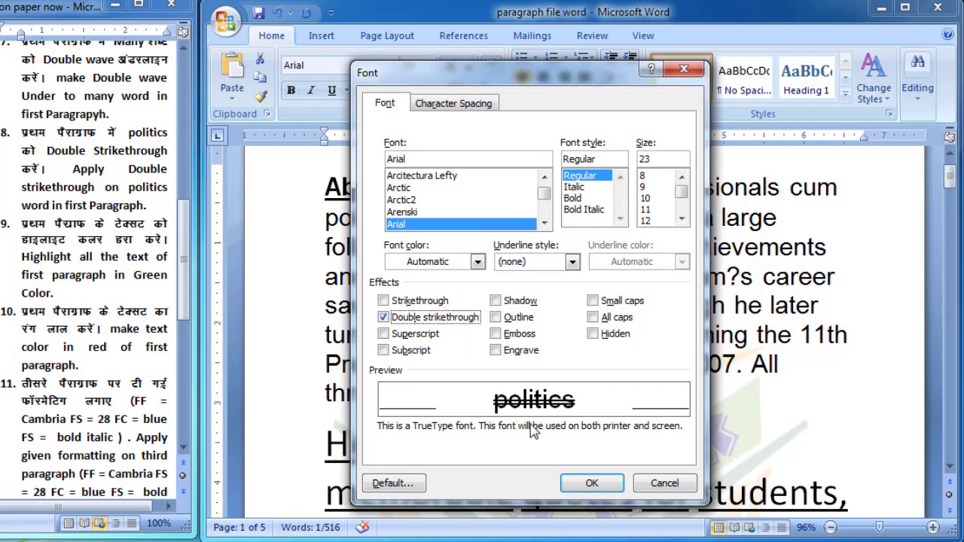
{"action": "left_click", "coordinate": [585, 482]}
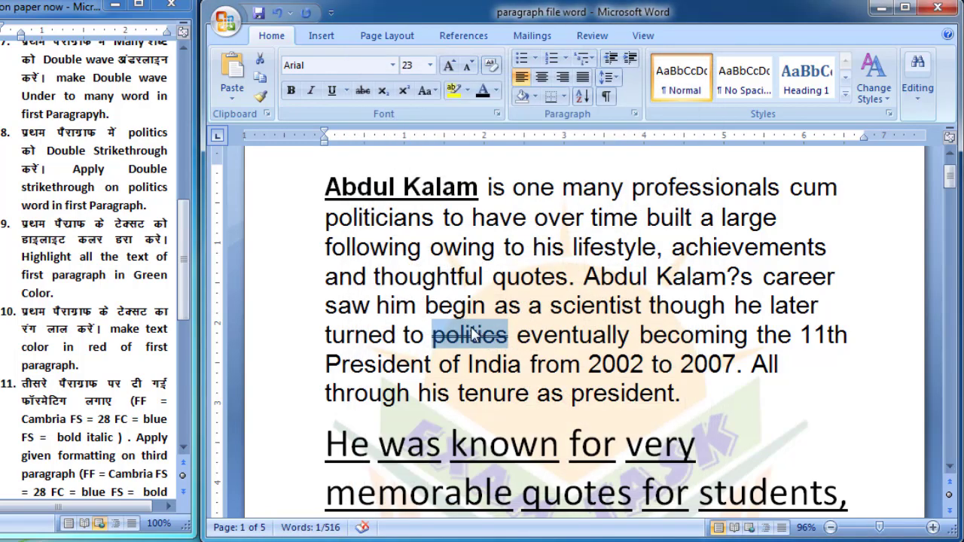
{"action": "left_click", "coordinate": [472, 337]}
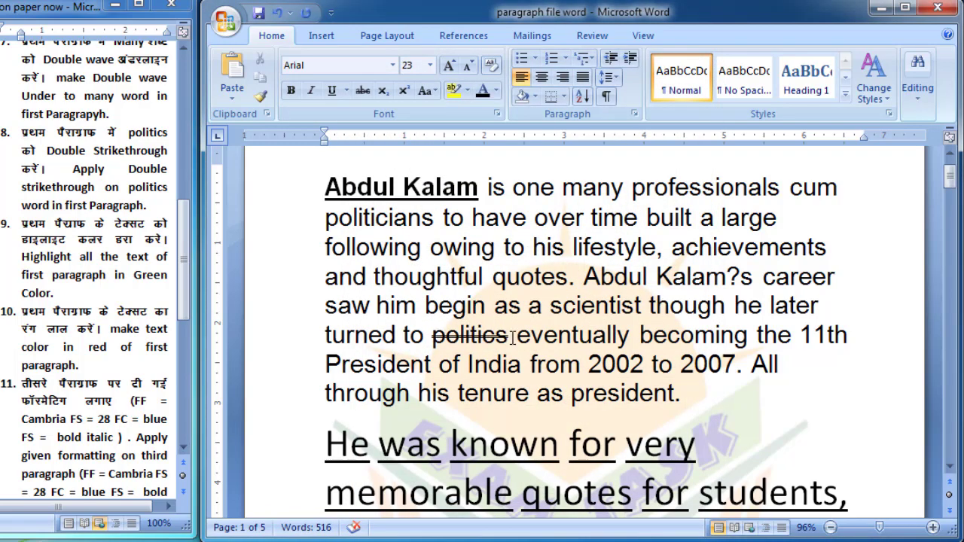
{"action": "left_click", "coordinate": [101, 244]}
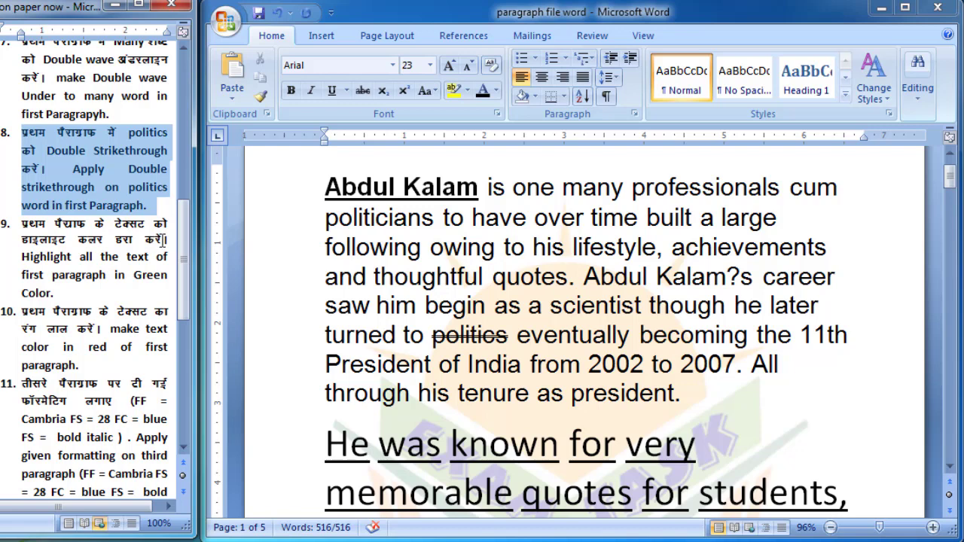
Highlight the whole first paragraph in Bright Green.
{"action": "left_click", "coordinate": [471, 334]}
{"action": "mouse_move", "coordinate": [325, 187]}
{"action": "left_mouse_down"}
{"action": "mouse_move", "coordinate": [639, 375]}
{"action": "mouse_move", "coordinate": [736, 404]}
{"action": "left_mouse_up"}
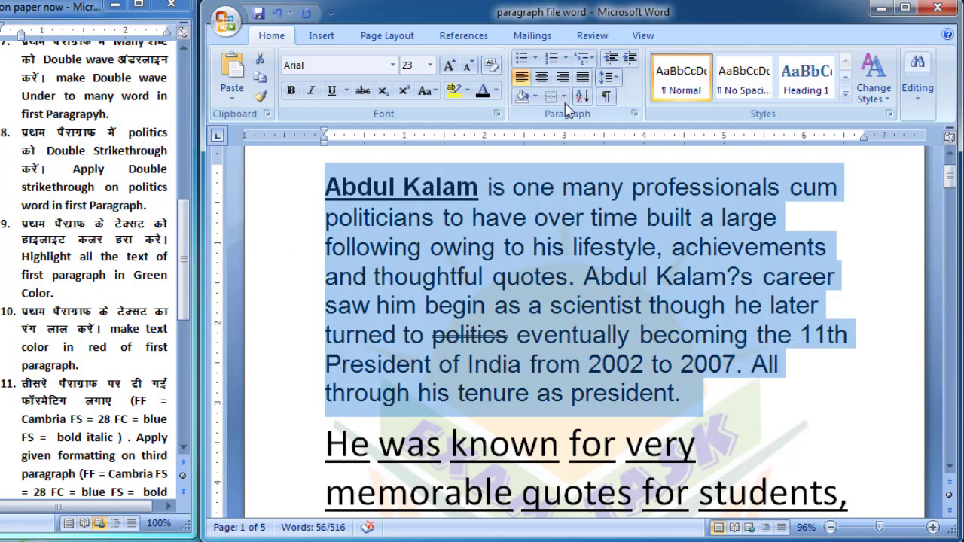
{"action": "left_click", "coordinate": [467, 91]}
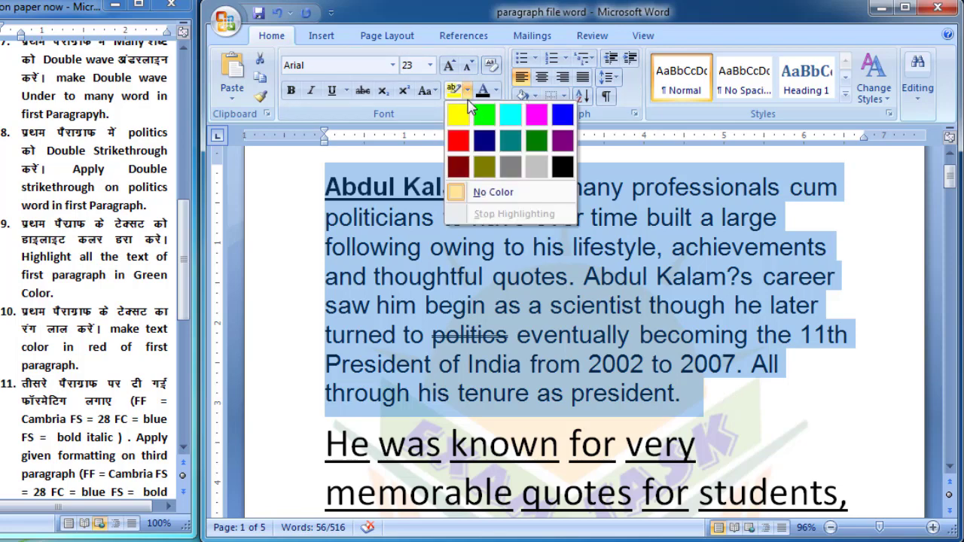
{"action": "left_click", "coordinate": [485, 114]}
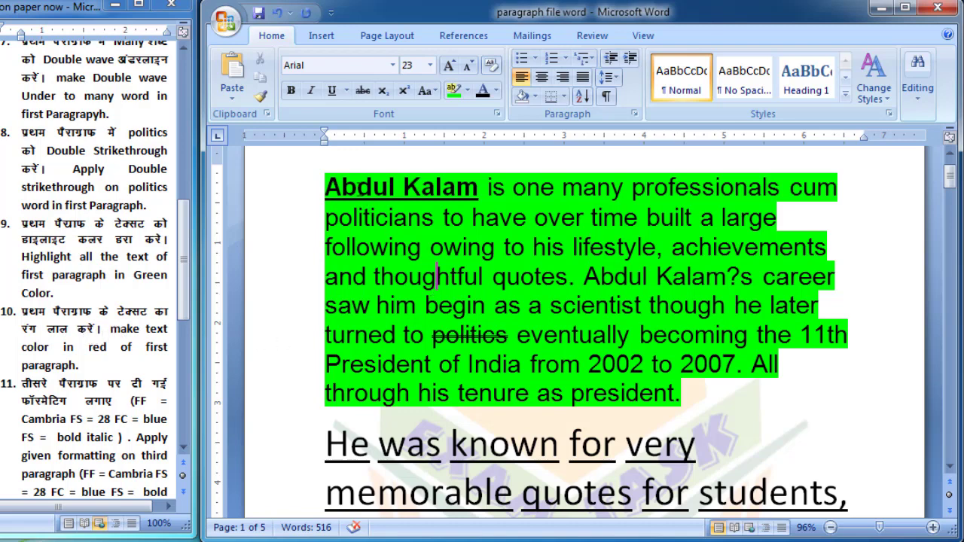
Change the first paragraph's font colour to Red.
{"action": "left_click_drag", "start_coordinate": [327, 187], "coordinate": [681, 393]}
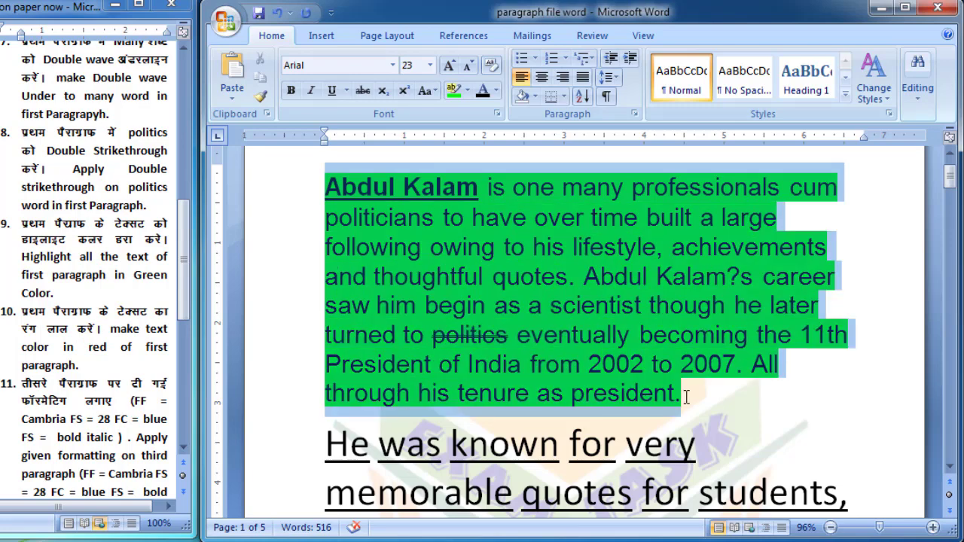
{"action": "left_click", "coordinate": [496, 90]}
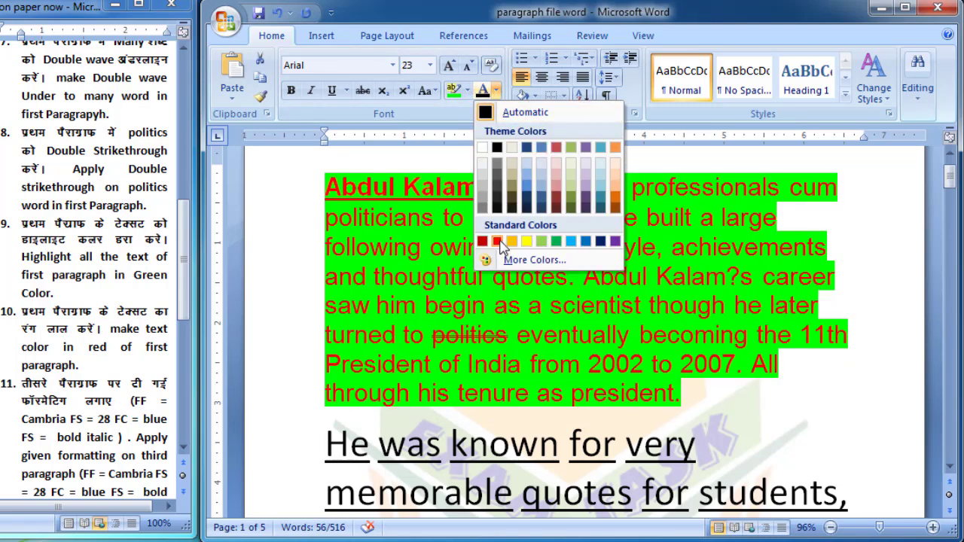
{"action": "left_click", "coordinate": [497, 241]}
{"action": "left_click", "coordinate": [636, 289]}
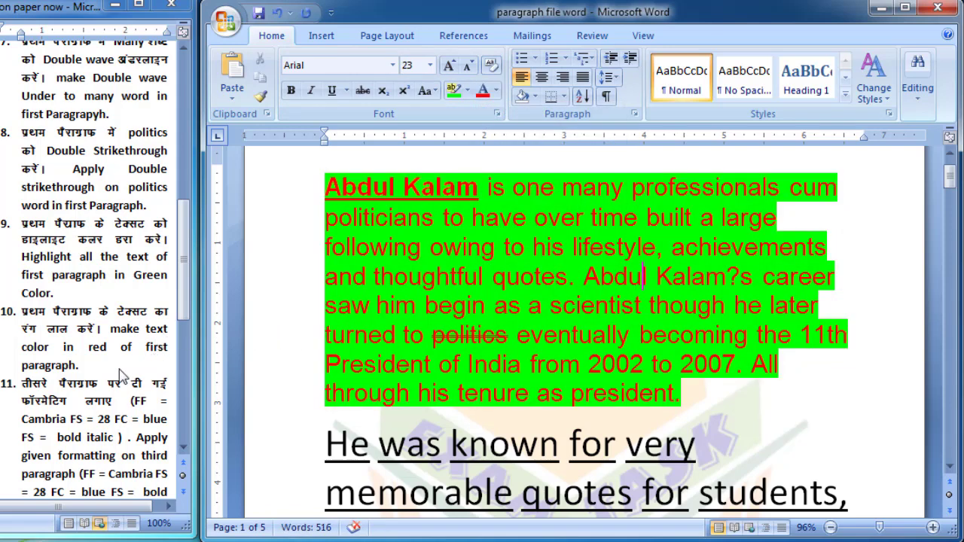
{"action": "left_click", "coordinate": [94, 316]}
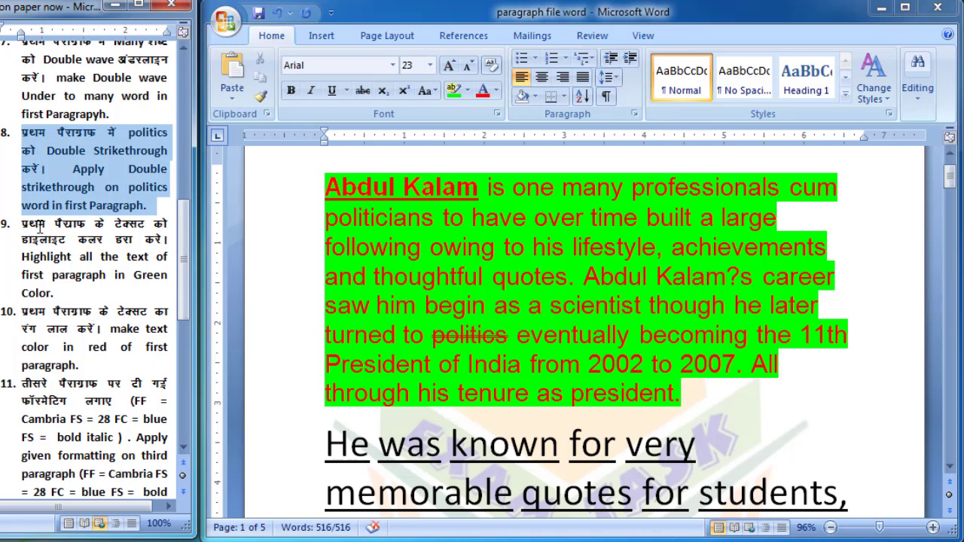
{"action": "left_click", "coordinate": [130, 256]}
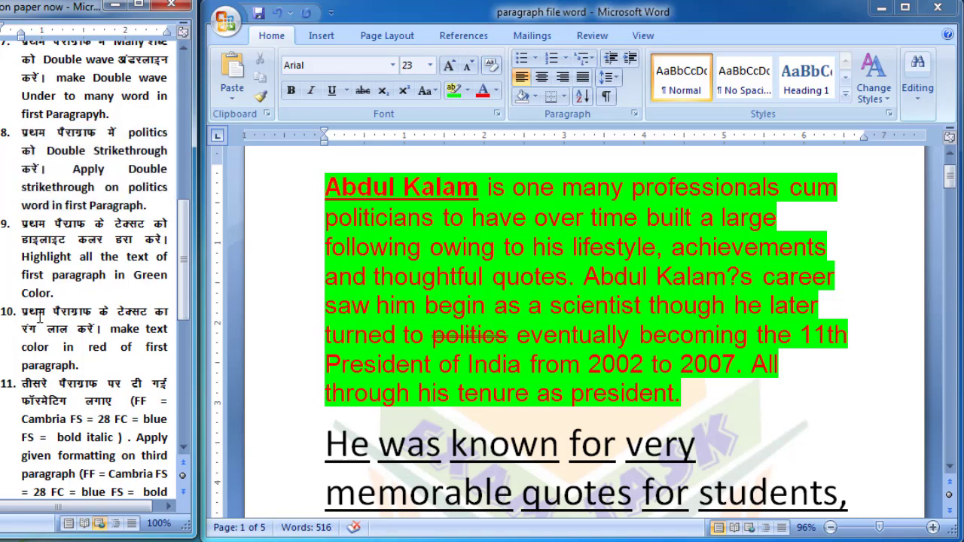
{"action": "left_click_drag", "start_coordinate": [40, 318], "coordinate": [113, 365]}
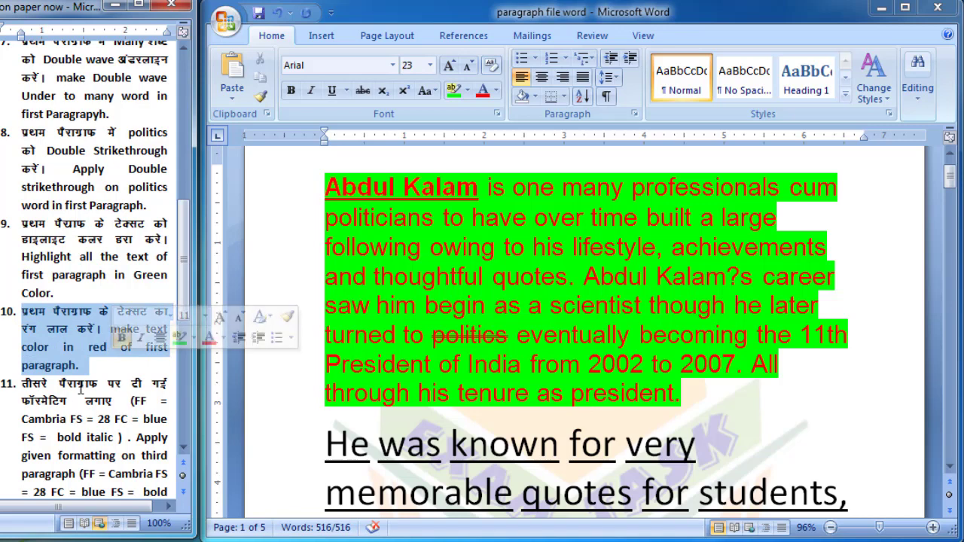
{"action": "left_click", "coordinate": [78, 365]}
{"action": "scroll", "coordinate": [85, 354], "scroll_direction": "down", "scroll_amount": 2}
{"action": "scroll", "coordinate": [85, 354], "scroll_direction": "down", "scroll_amount": 1}
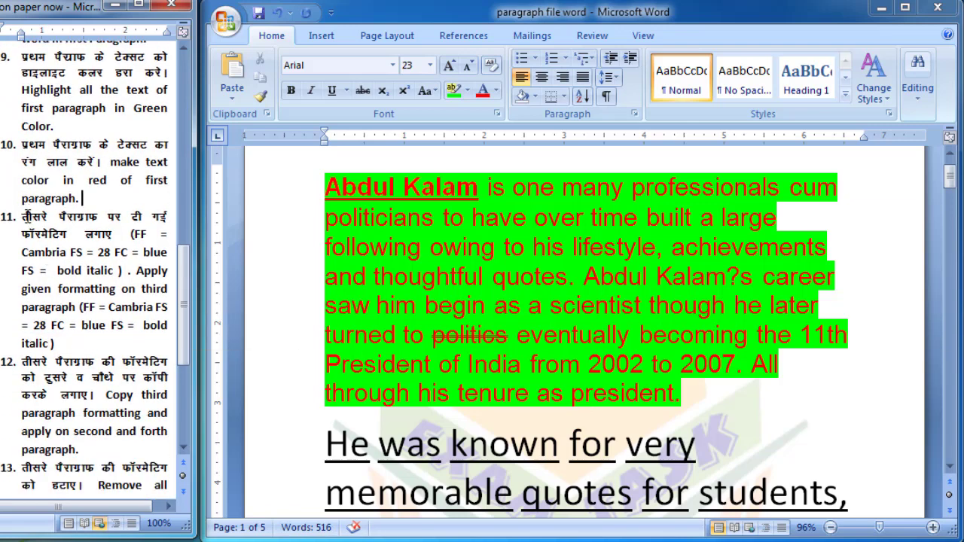
{"action": "left_click_drag", "start_coordinate": [27, 217], "coordinate": [145, 340]}
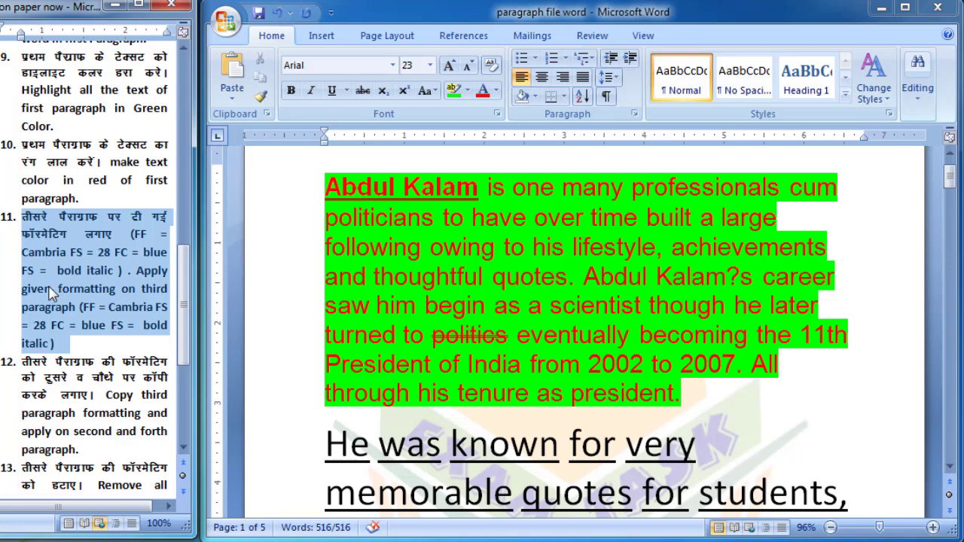
{"action": "left_click", "coordinate": [448, 314]}
Format the 'As the Indian President' paragraph in Cambria at font size 28.
{"action": "scroll", "coordinate": [446, 309], "scroll_direction": "down", "scroll_amount": 5}
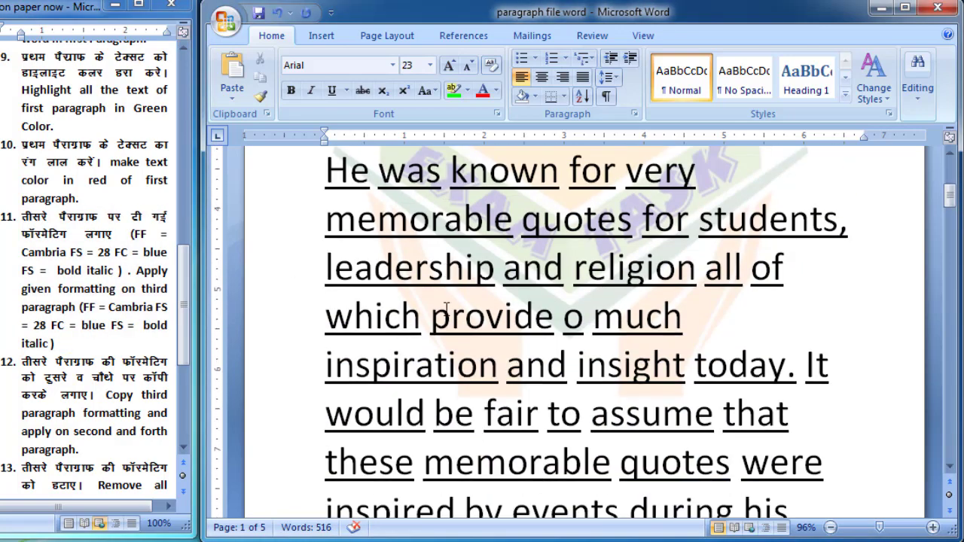
{"action": "scroll", "coordinate": [446, 309], "scroll_direction": "down", "scroll_amount": 5}
{"action": "scroll", "coordinate": [446, 309], "scroll_direction": "down", "scroll_amount": 5}
{"action": "scroll", "coordinate": [446, 309], "scroll_direction": "down", "scroll_amount": 5}
{"action": "scroll", "coordinate": [449, 317], "scroll_direction": "down", "scroll_amount": 5}
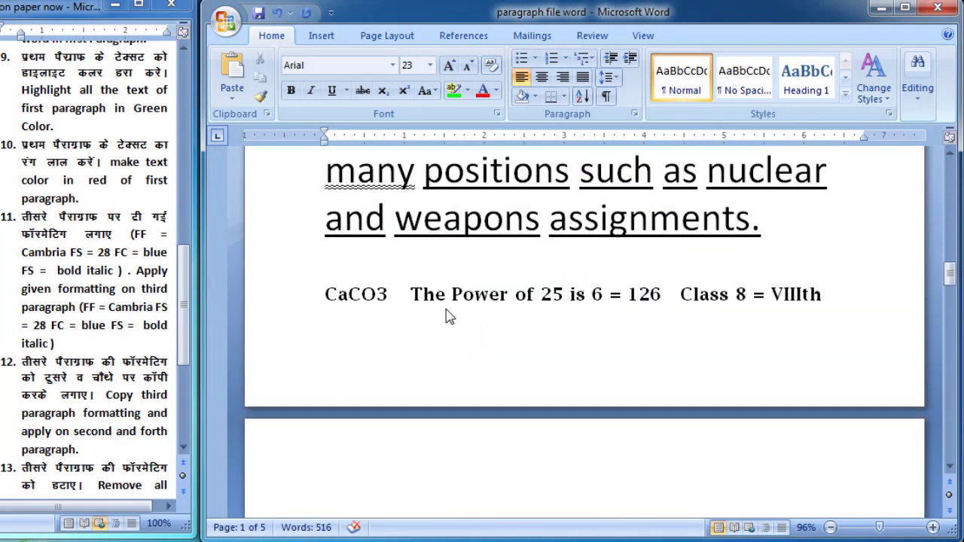
{"action": "scroll", "coordinate": [448, 317], "scroll_direction": "down", "scroll_amount": 2}
{"action": "scroll", "coordinate": [446, 316], "scroll_direction": "down", "scroll_amount": 2}
{"action": "scroll", "coordinate": [446, 309], "scroll_direction": "down", "scroll_amount": 1}
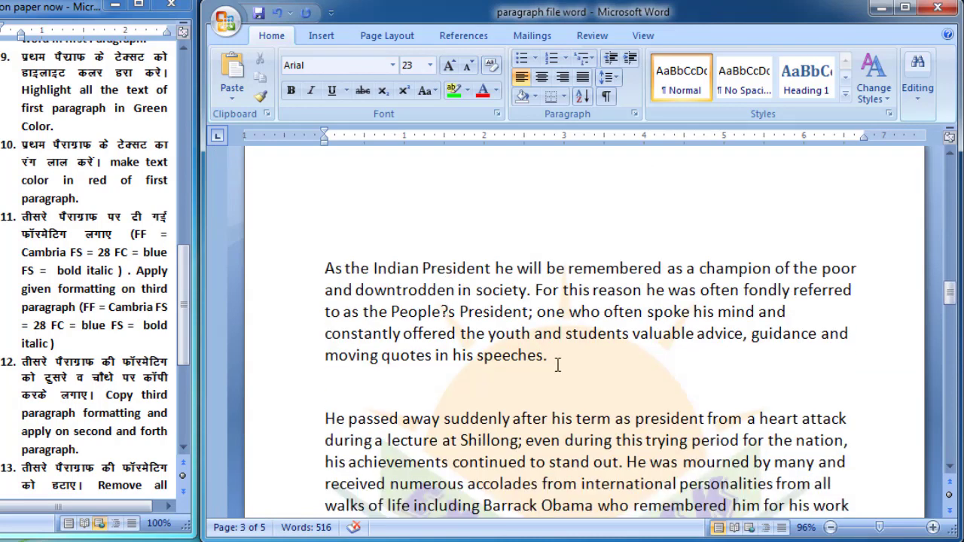
{"action": "left_click_drag", "start_coordinate": [558, 365], "coordinate": [326, 269]}
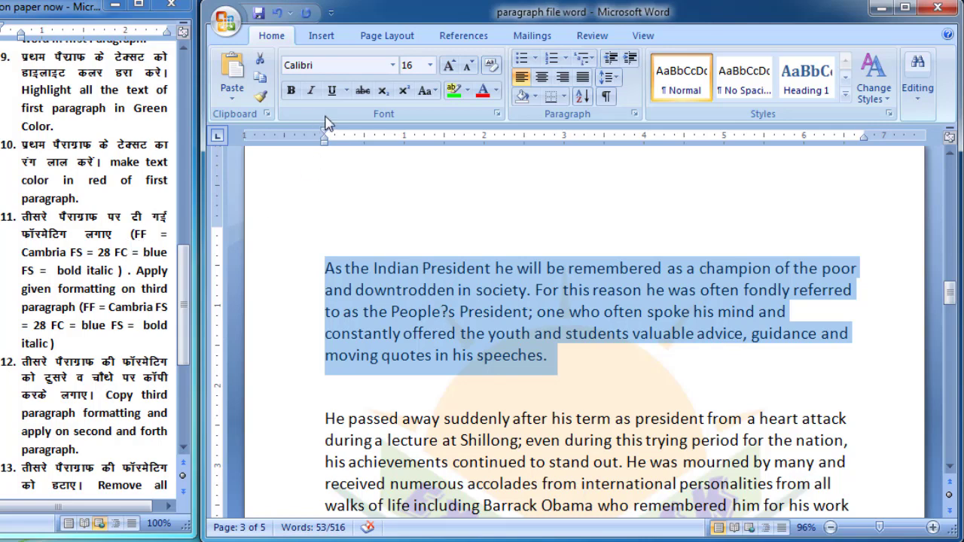
{"action": "left_click", "coordinate": [365, 65]}
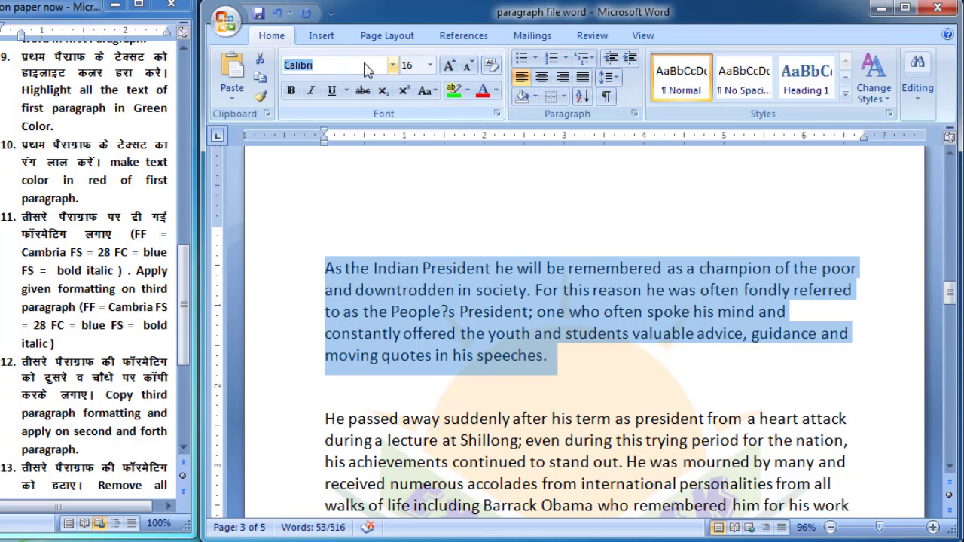
{"action": "type", "text": "Cam"}
{"action": "key", "text": "Return"}
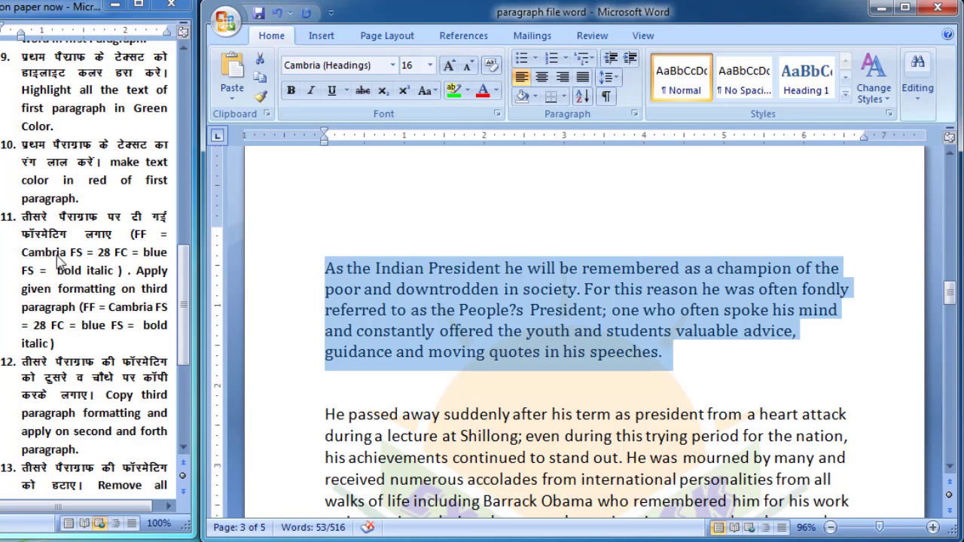
{"action": "left_click", "coordinate": [431, 65]}
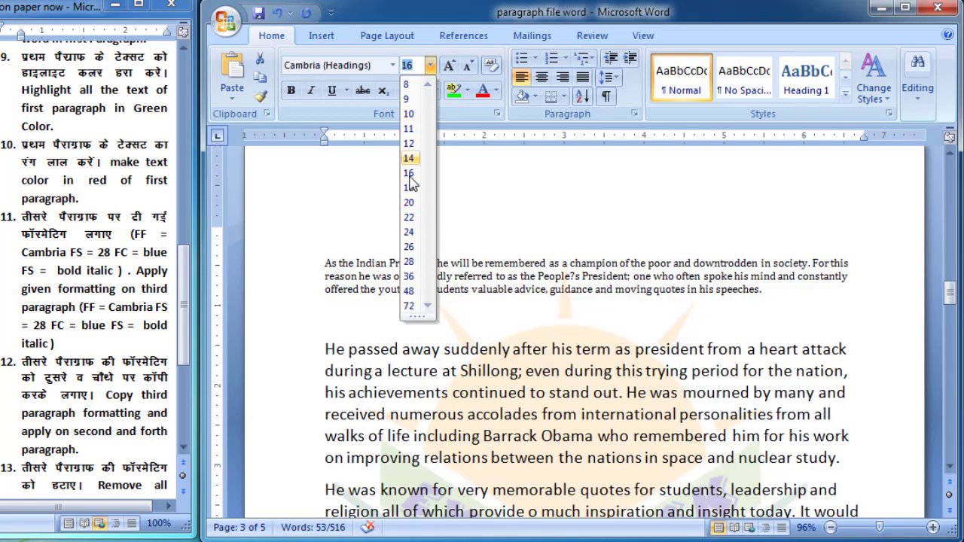
{"action": "left_click", "coordinate": [410, 261]}
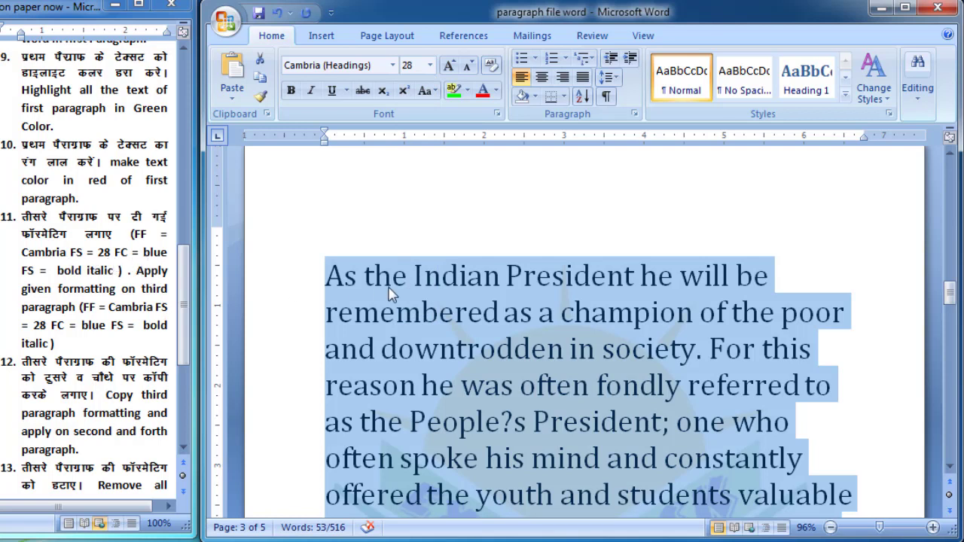
Colour the 'As the Indian President' paragraph Blue and set it to Bold Italic.
{"action": "left_click", "coordinate": [497, 90]}
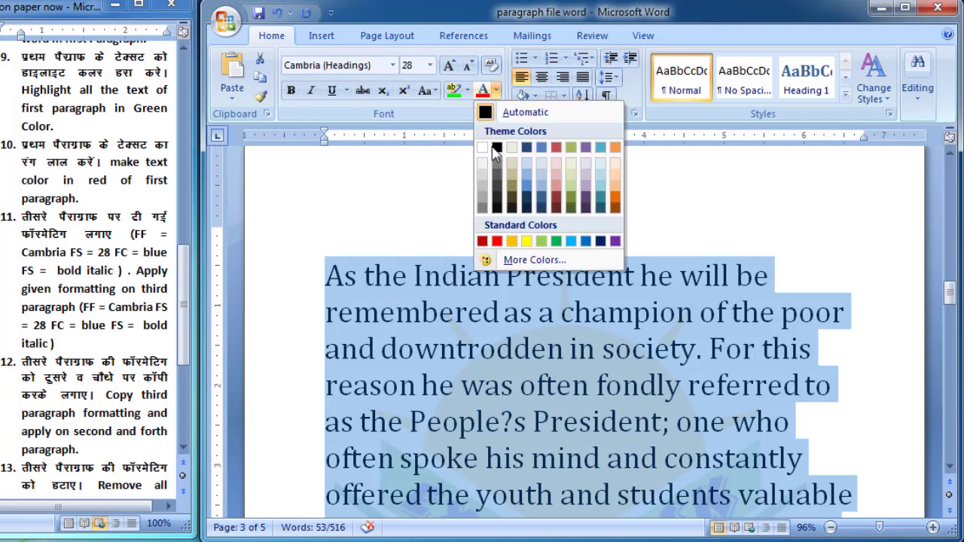
{"action": "left_click", "coordinate": [585, 241]}
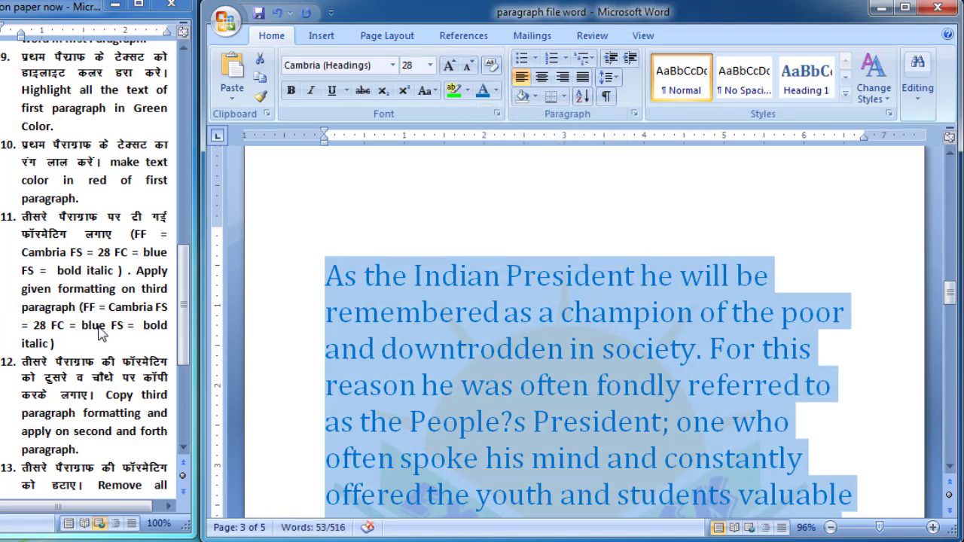
{"action": "left_click", "coordinate": [497, 113]}
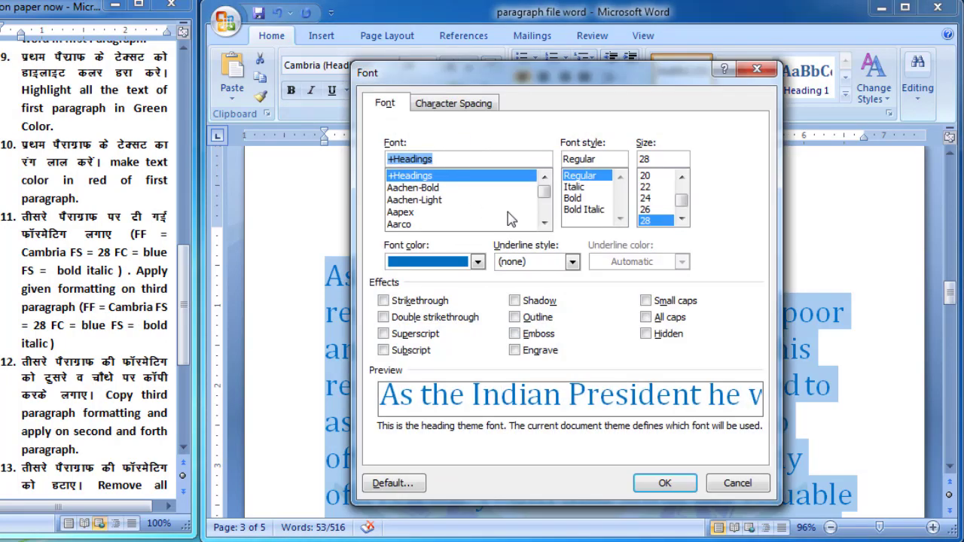
{"action": "left_click", "coordinate": [584, 209]}
{"action": "left_click", "coordinate": [662, 483]}
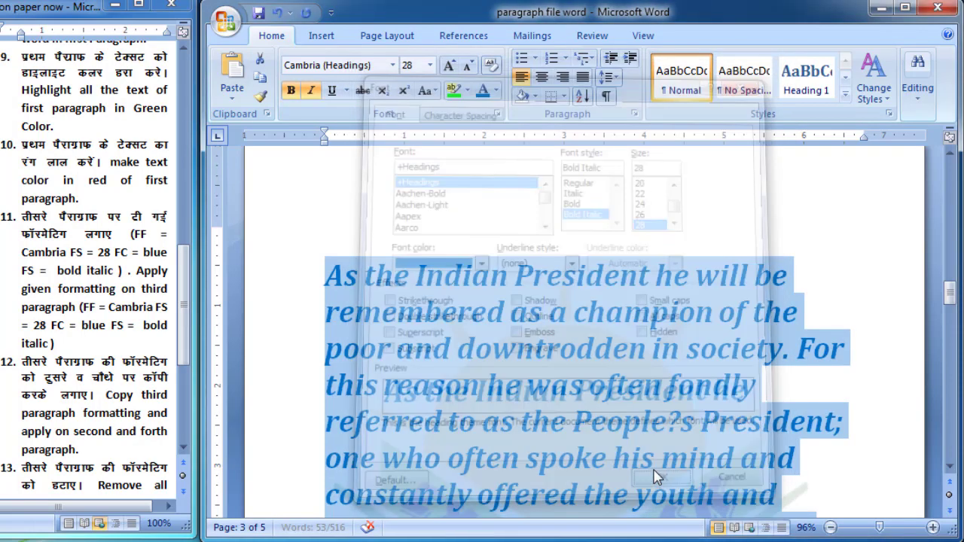
{"action": "left_click", "coordinate": [668, 387]}
{"action": "scroll", "coordinate": [668, 387], "scroll_direction": "down", "scroll_amount": 3}
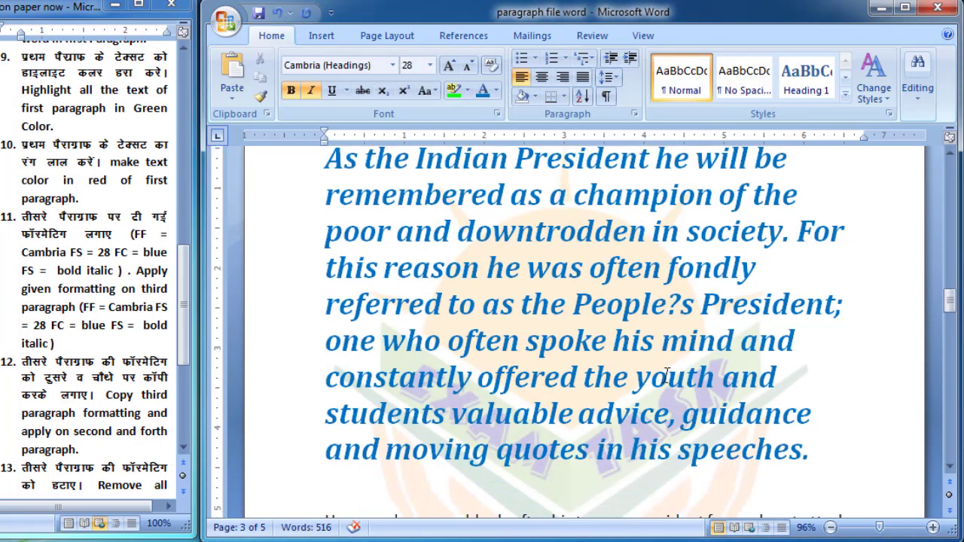
{"action": "scroll", "coordinate": [656, 369], "scroll_direction": "down", "scroll_amount": 3}
{"action": "scroll", "coordinate": [637, 349], "scroll_direction": "up", "scroll_amount": 1}
{"action": "scroll", "coordinate": [637, 348], "scroll_direction": "up", "scroll_amount": 2}
{"action": "scroll", "coordinate": [184, 326], "scroll_direction": "down", "scroll_amount": 2}
{"action": "scroll", "coordinate": [151, 302], "scroll_direction": "down", "scroll_amount": 3}
{"action": "scroll", "coordinate": [121, 279], "scroll_direction": "down", "scroll_amount": 1}
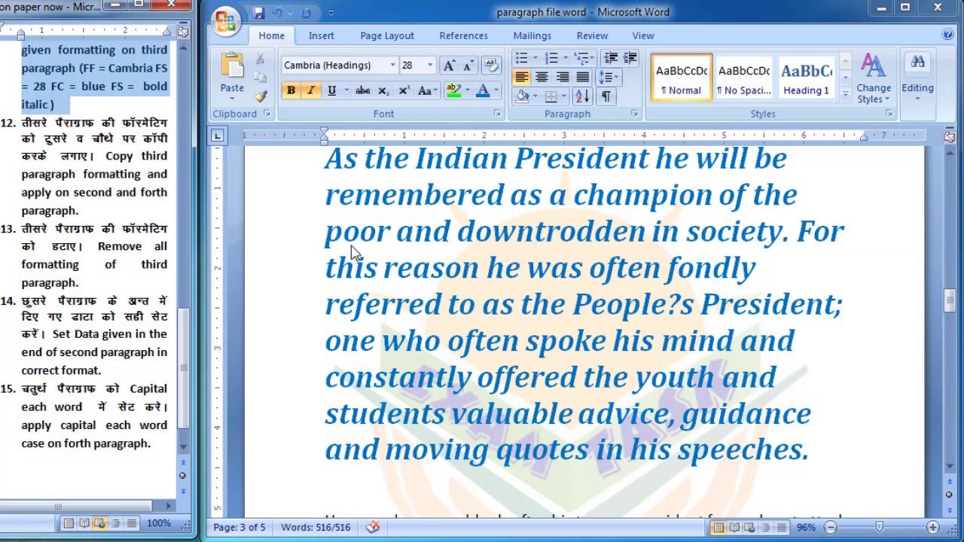
Copy the formatting of the 'As the Indian President' paragraph with Format Painter.
{"action": "scroll", "coordinate": [351, 246], "scroll_direction": "up", "scroll_amount": 2}
{"action": "left_click", "coordinate": [665, 346]}
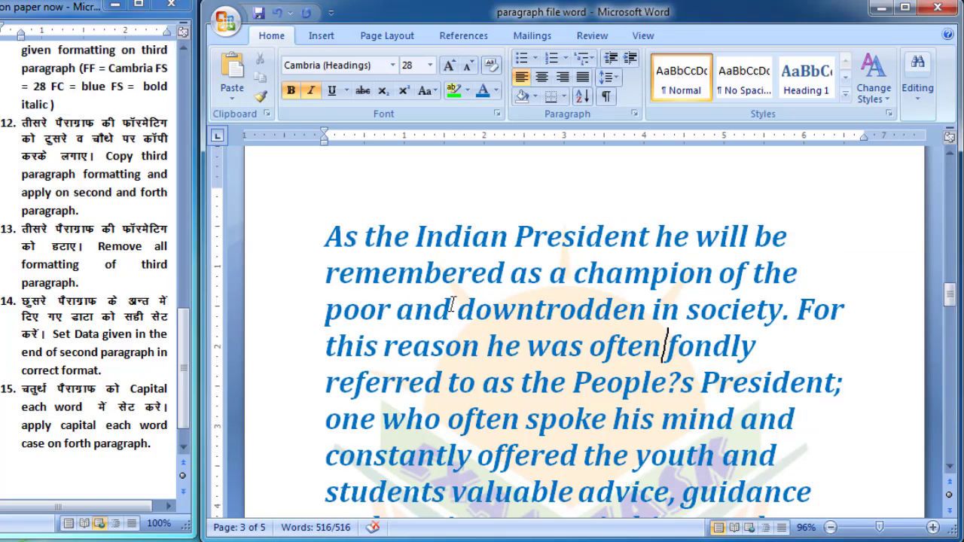
{"action": "scroll", "coordinate": [456, 253], "scroll_direction": "down", "scroll_amount": 1}
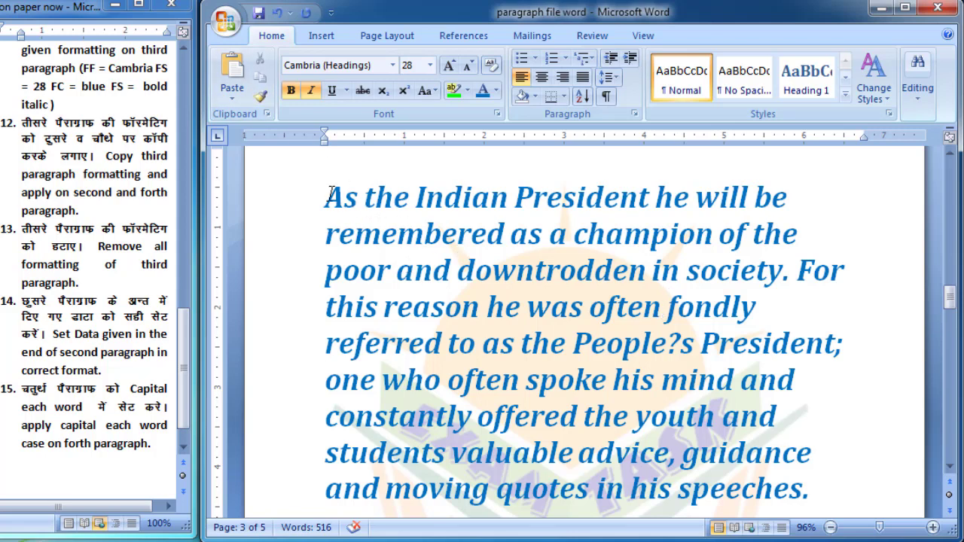
{"action": "left_click_drag", "start_coordinate": [331, 195], "coordinate": [823, 511]}
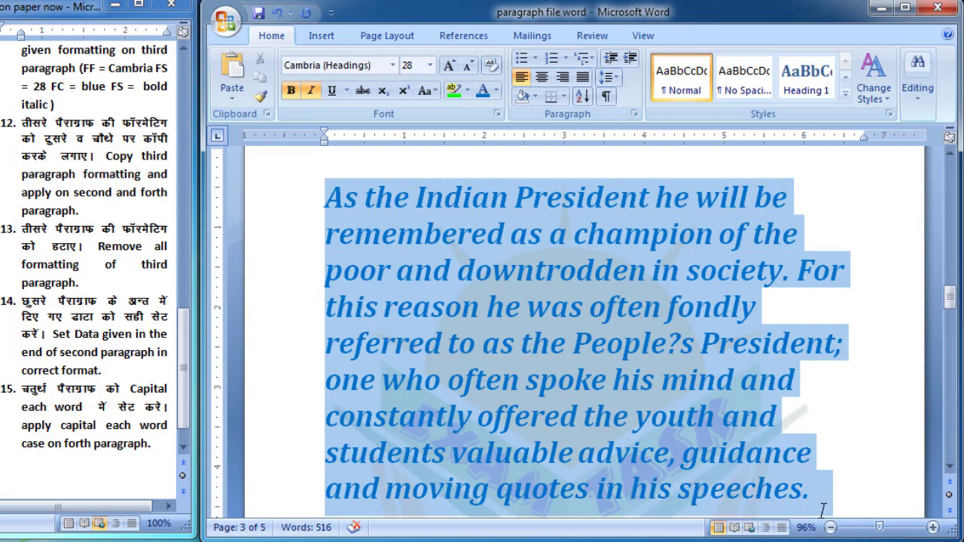
{"action": "scroll", "coordinate": [471, 358], "scroll_direction": "down", "scroll_amount": 2}
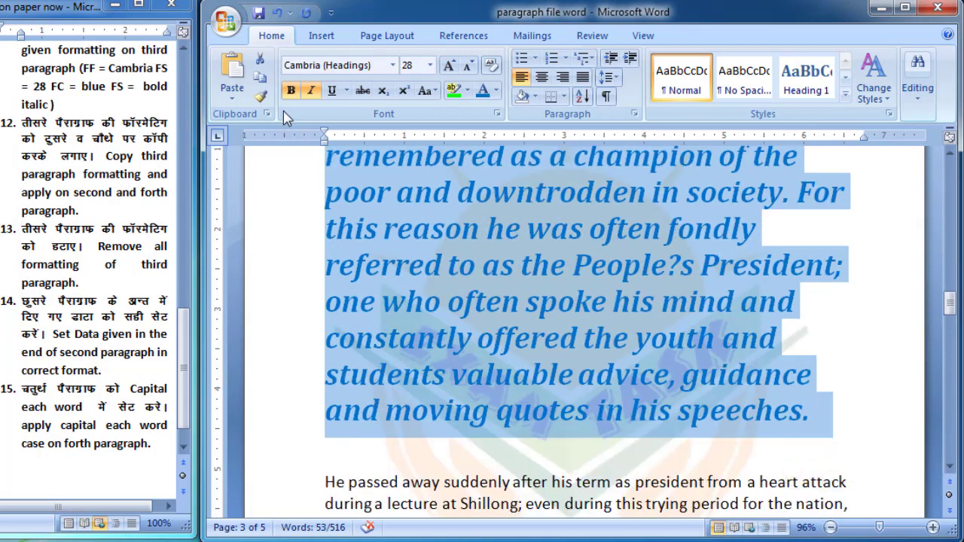
{"action": "left_click", "coordinate": [260, 96]}
Paint the copied blue bold italic formatting onto the 'He was known' paragraph.
{"action": "scroll", "coordinate": [401, 228], "scroll_direction": "up", "scroll_amount": 2}
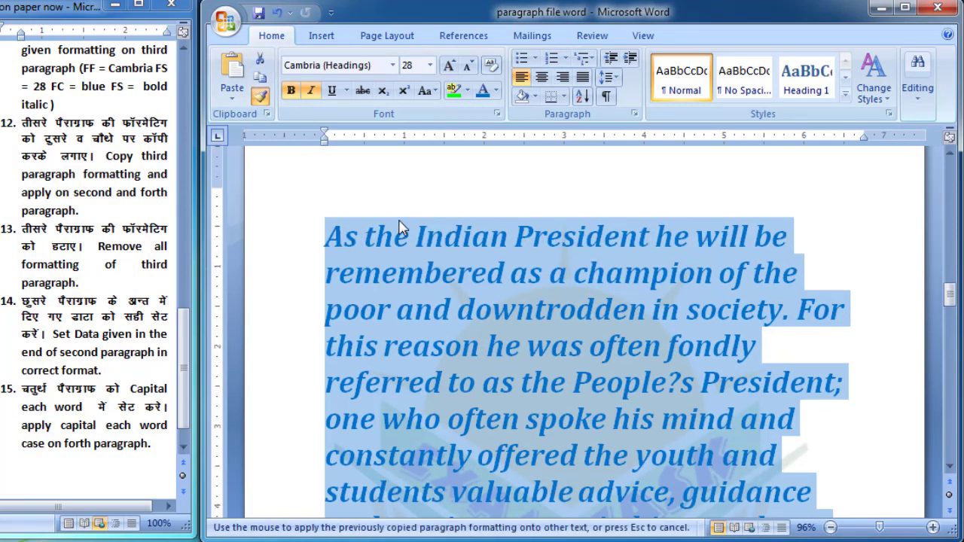
{"action": "scroll", "coordinate": [392, 218], "scroll_direction": "down", "scroll_amount": 5}
{"action": "scroll", "coordinate": [392, 218], "scroll_direction": "up", "scroll_amount": 3}
{"action": "scroll", "coordinate": [394, 220], "scroll_direction": "up", "scroll_amount": 2}
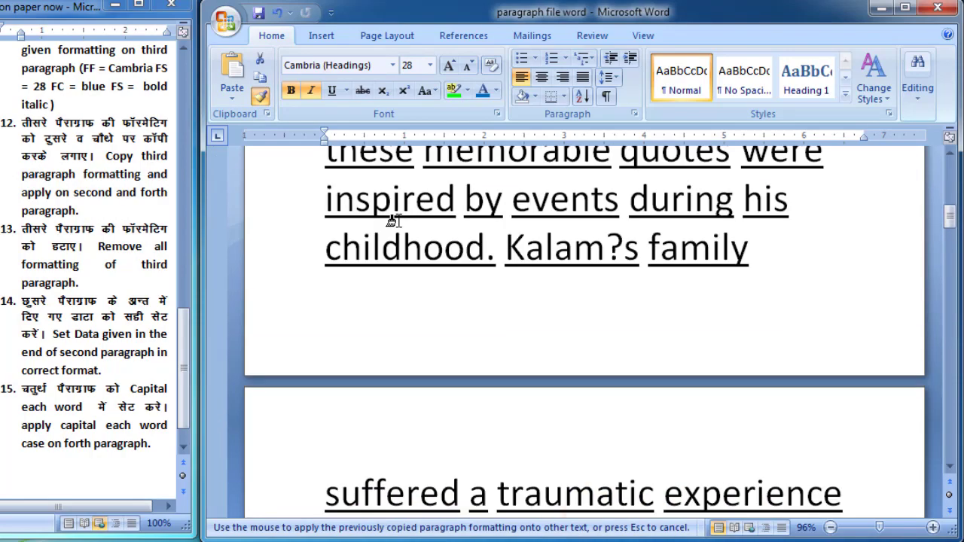
{"action": "scroll", "coordinate": [394, 221], "scroll_direction": "up", "scroll_amount": 2}
{"action": "scroll", "coordinate": [393, 221], "scroll_direction": "up", "scroll_amount": 2}
{"action": "scroll", "coordinate": [392, 220], "scroll_direction": "down", "scroll_amount": 1}
{"action": "scroll", "coordinate": [391, 220], "scroll_direction": "down", "scroll_amount": 1}
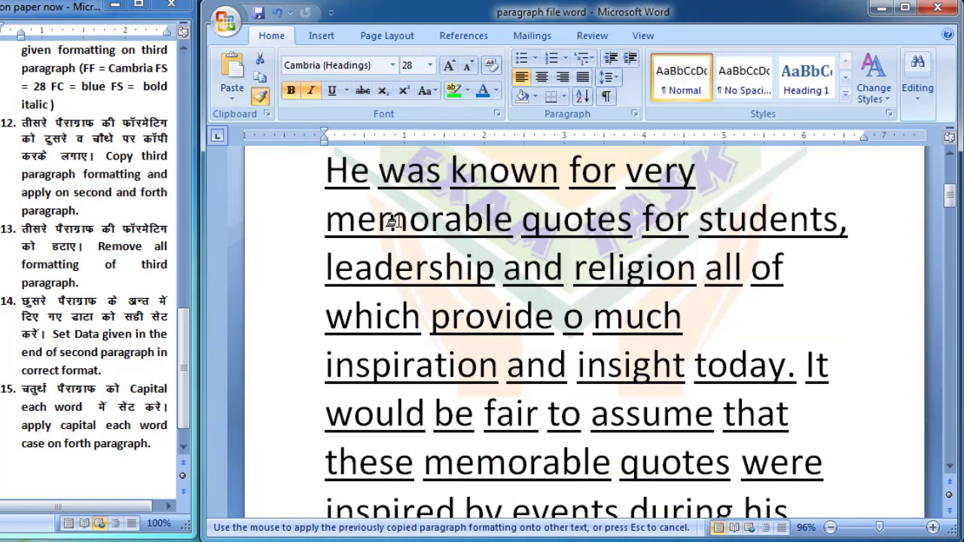
{"action": "mouse_move", "coordinate": [323, 170]}
{"action": "left_mouse_down"}
{"action": "mouse_move", "coordinate": [506, 450]}
{"action": "mouse_move", "coordinate": [644, 491]}
{"action": "mouse_move", "coordinate": [754, 363]}
{"action": "mouse_move", "coordinate": [754, 352]}
{"action": "left_mouse_up"}
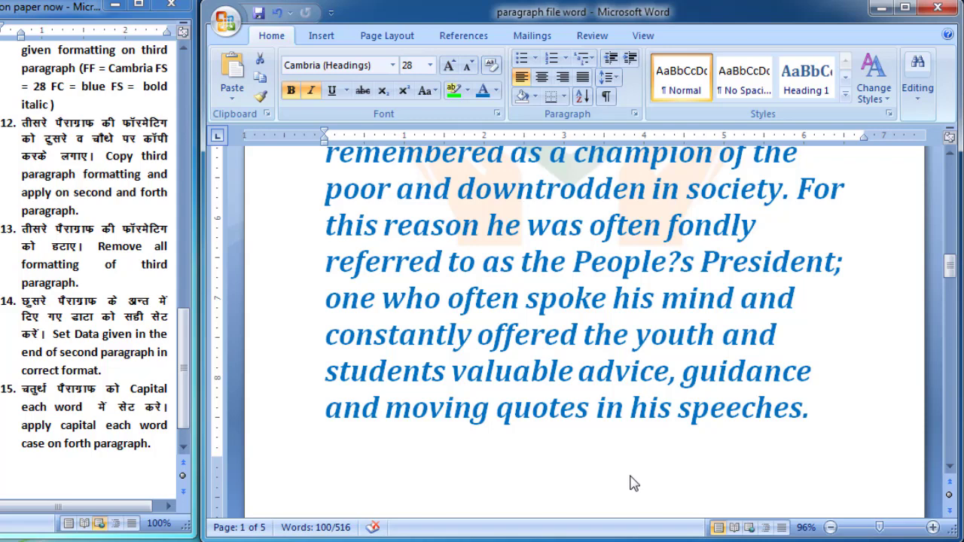
Undo the last paint and copy the blue paragraph's formatting again.
{"action": "key", "text": "ctrl+z"}
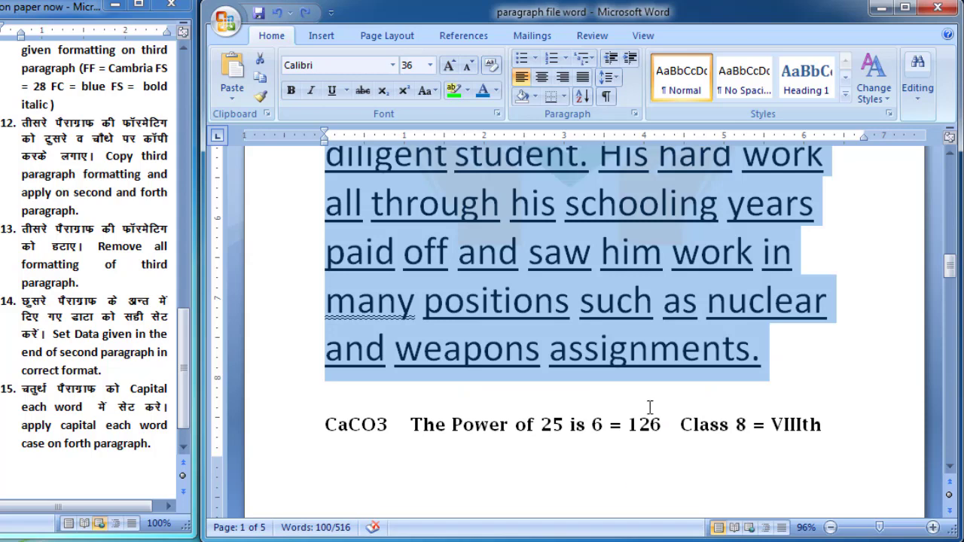
{"action": "left_click", "coordinate": [652, 346]}
{"action": "scroll", "coordinate": [648, 342], "scroll_direction": "down", "scroll_amount": 5}
{"action": "scroll", "coordinate": [630, 343], "scroll_direction": "down", "scroll_amount": 5}
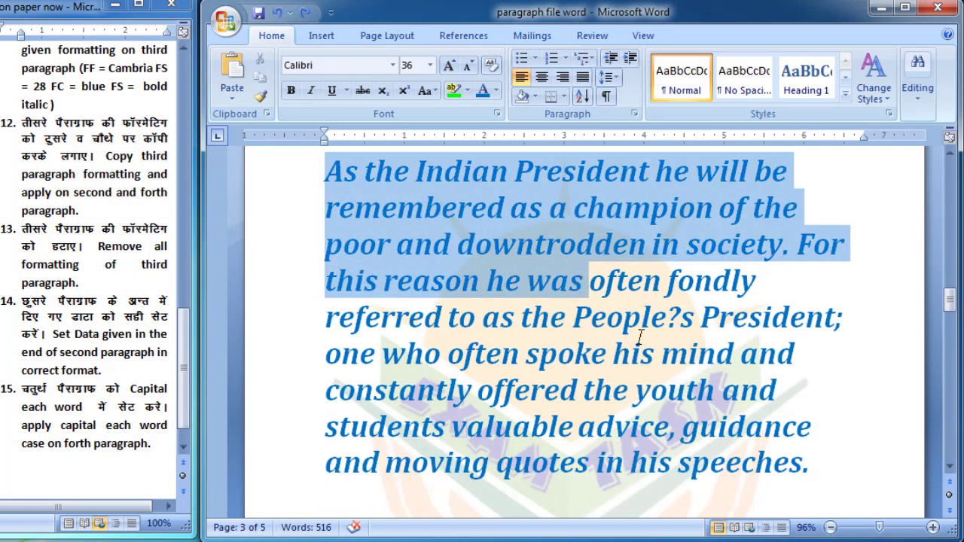
{"action": "left_click_drag", "start_coordinate": [319, 166], "coordinate": [817, 461]}
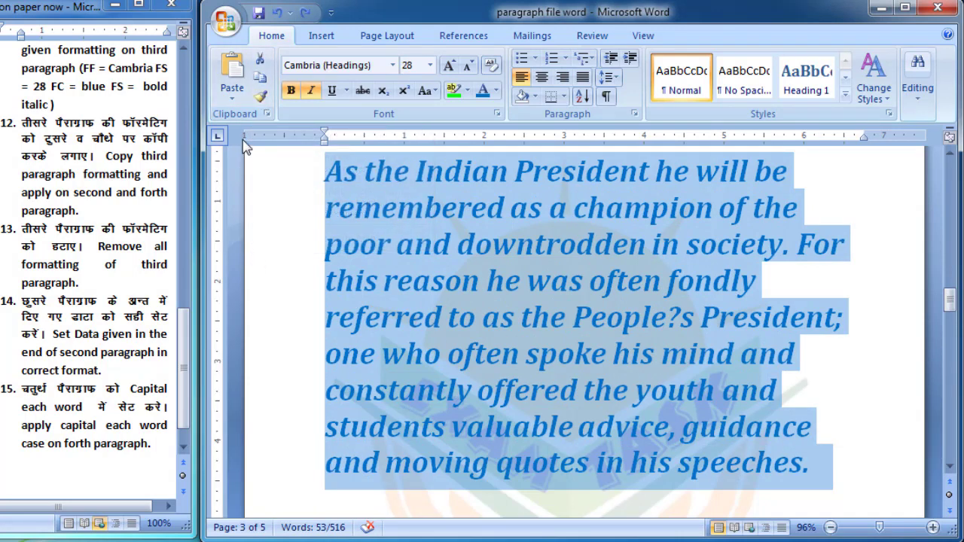
{"action": "left_click", "coordinate": [258, 99]}
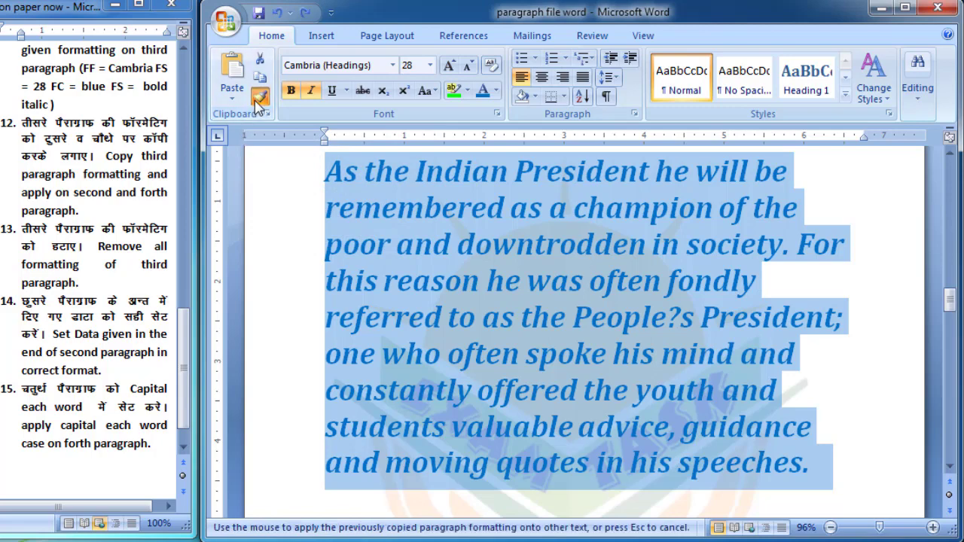
Paint the copied formatting onto the 'He was known' paragraph.
{"action": "scroll", "coordinate": [327, 188], "scroll_direction": "up", "scroll_amount": 5}
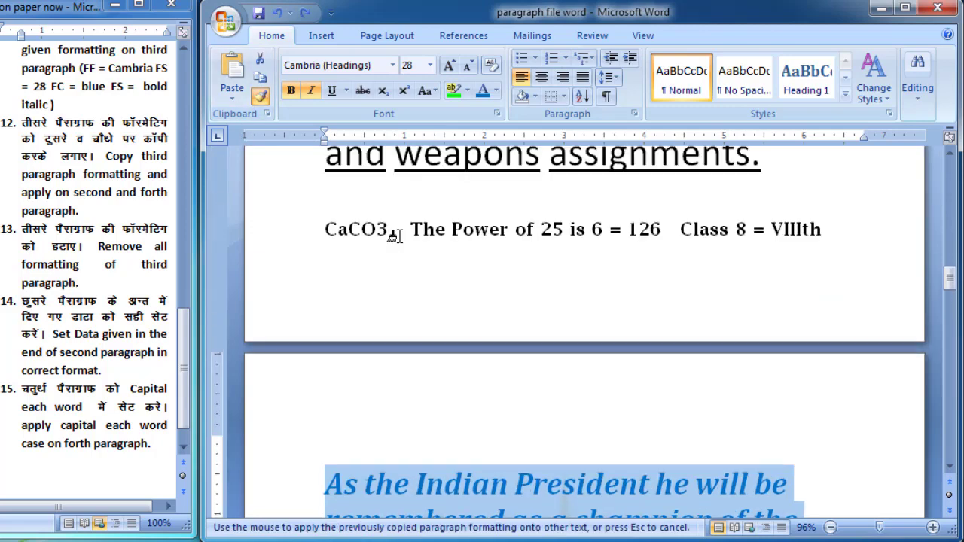
{"action": "scroll", "coordinate": [392, 236], "scroll_direction": "up", "scroll_amount": 5}
{"action": "scroll", "coordinate": [393, 236], "scroll_direction": "up", "scroll_amount": 1}
{"action": "scroll", "coordinate": [388, 237], "scroll_direction": "up", "scroll_amount": 2}
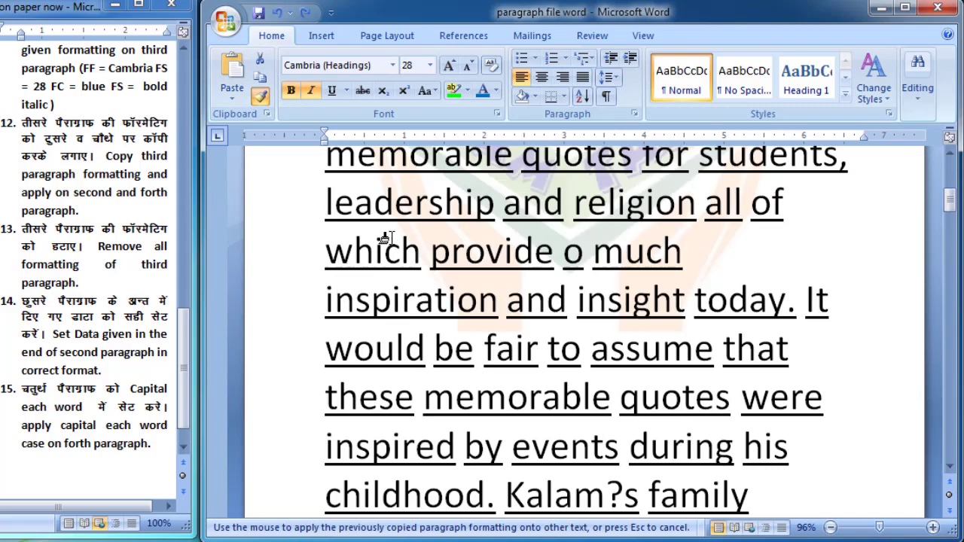
{"action": "scroll", "coordinate": [384, 238], "scroll_direction": "up", "scroll_amount": 2}
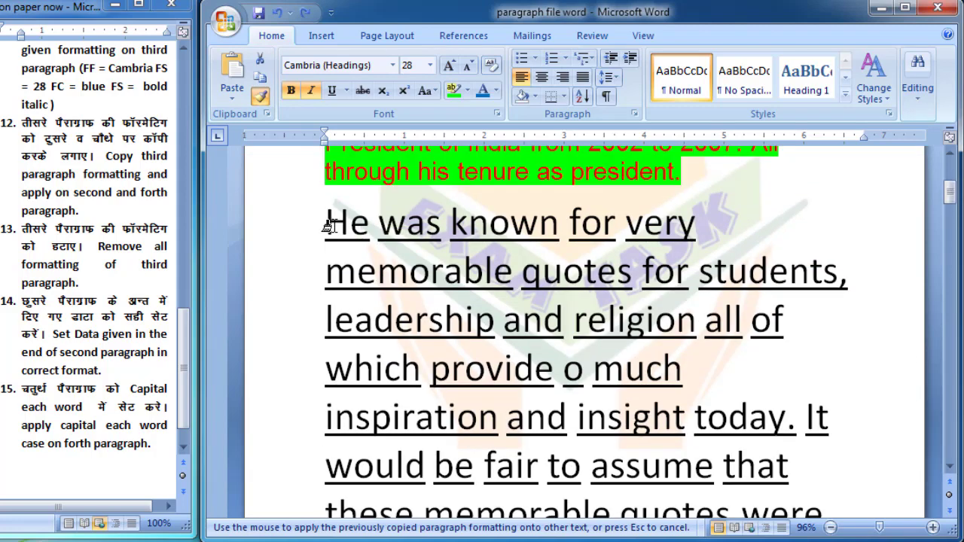
{"action": "mouse_move", "coordinate": [325, 209]}
{"action": "left_mouse_down"}
{"action": "mouse_move", "coordinate": [452, 496]}
{"action": "mouse_move", "coordinate": [510, 347]}
{"action": "mouse_move", "coordinate": [759, 166]}
{"action": "left_mouse_up"}
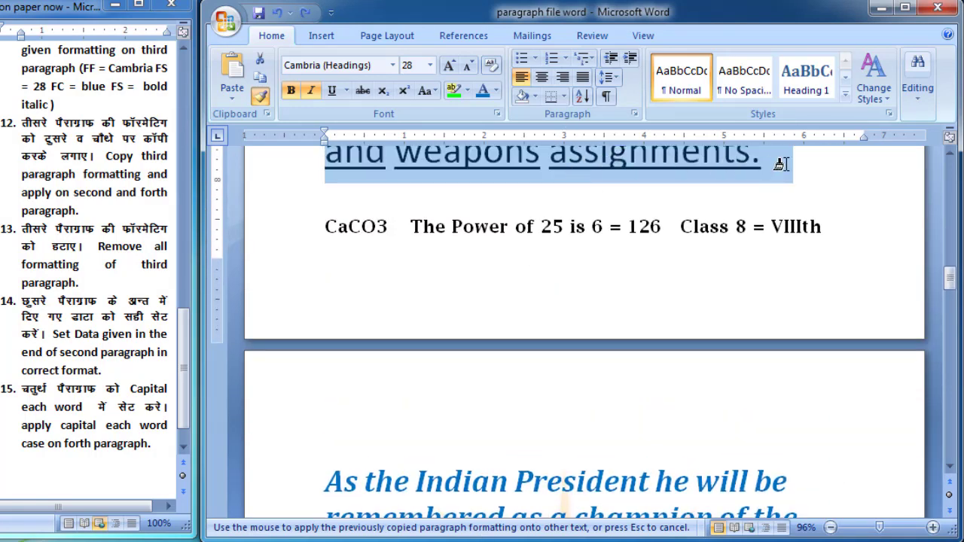
Apply the copied formatting to the paragraph ending 'nuclear and weapons assignments.'.
{"action": "scroll", "coordinate": [689, 287], "scroll_direction": "down", "scroll_amount": 10}
{"action": "scroll", "coordinate": [676, 280], "scroll_direction": "up", "scroll_amount": 2}
{"action": "scroll", "coordinate": [599, 279], "scroll_direction": "up", "scroll_amount": 2}
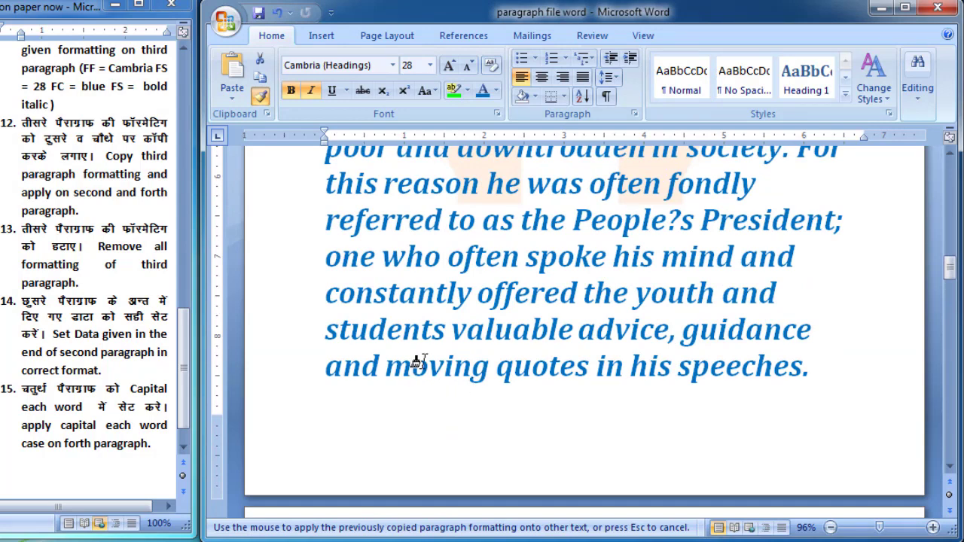
{"action": "scroll", "coordinate": [416, 361], "scroll_direction": "down", "scroll_amount": 4}
{"action": "scroll", "coordinate": [417, 362], "scroll_direction": "down", "scroll_amount": 1}
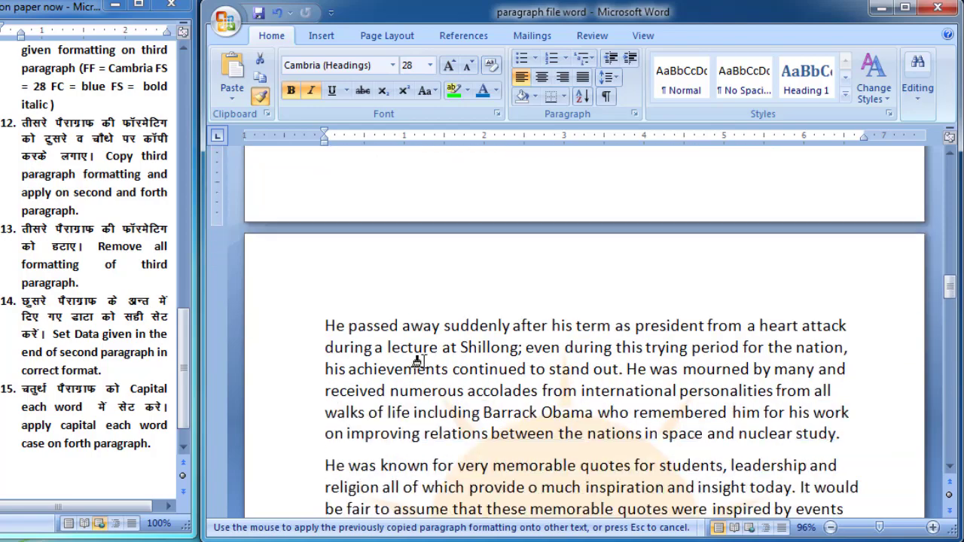
{"action": "scroll", "coordinate": [418, 366], "scroll_direction": "down", "scroll_amount": 4}
{"action": "left_click", "coordinate": [419, 369]}
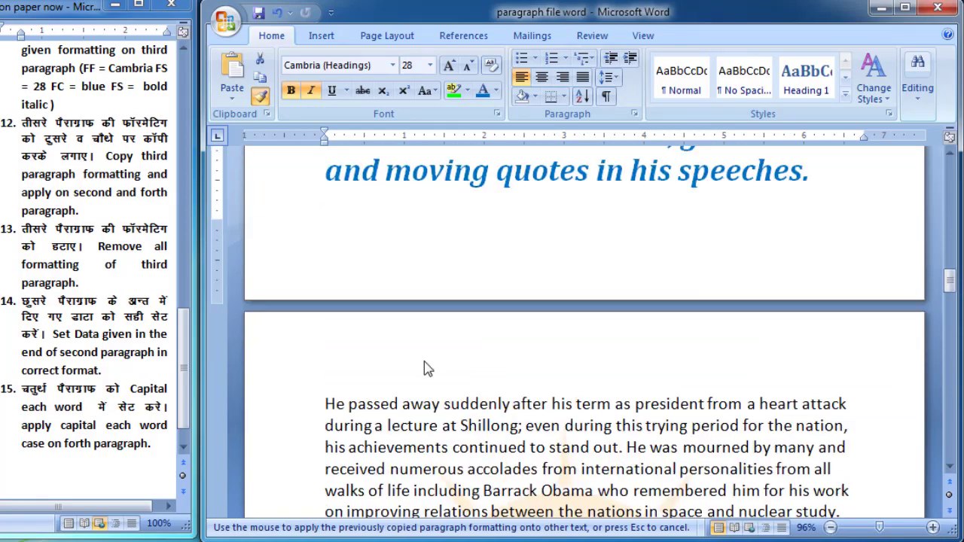
{"action": "scroll", "coordinate": [419, 366], "scroll_direction": "down", "scroll_amount": 5}
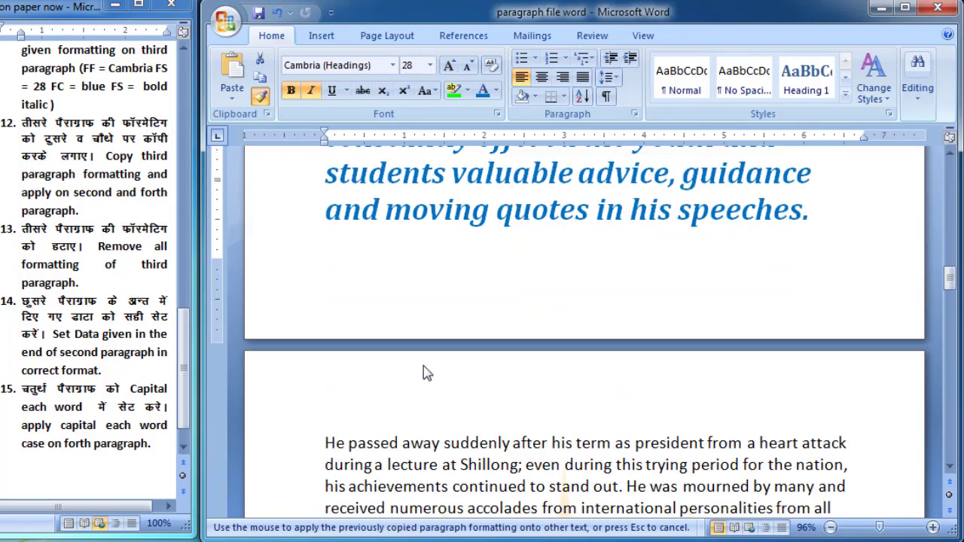
{"action": "scroll", "coordinate": [422, 369], "scroll_direction": "down", "scroll_amount": 1}
{"action": "scroll", "coordinate": [377, 287], "scroll_direction": "down", "scroll_amount": 1}
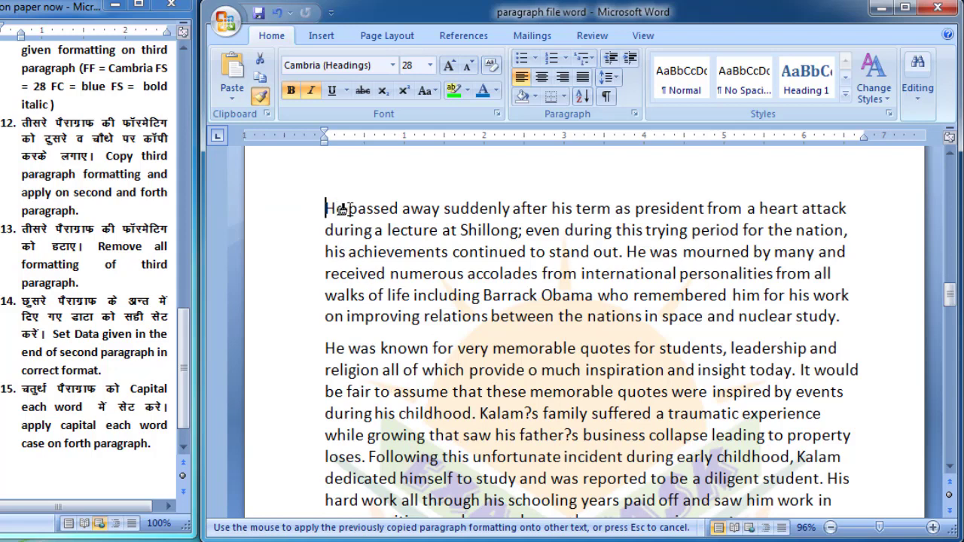
Paint the blue bold italic Cambria 28 format onto the 'He passed away' paragraph, then turn Format Painter off.
{"action": "left_click_drag", "start_coordinate": [322, 209], "coordinate": [836, 316]}
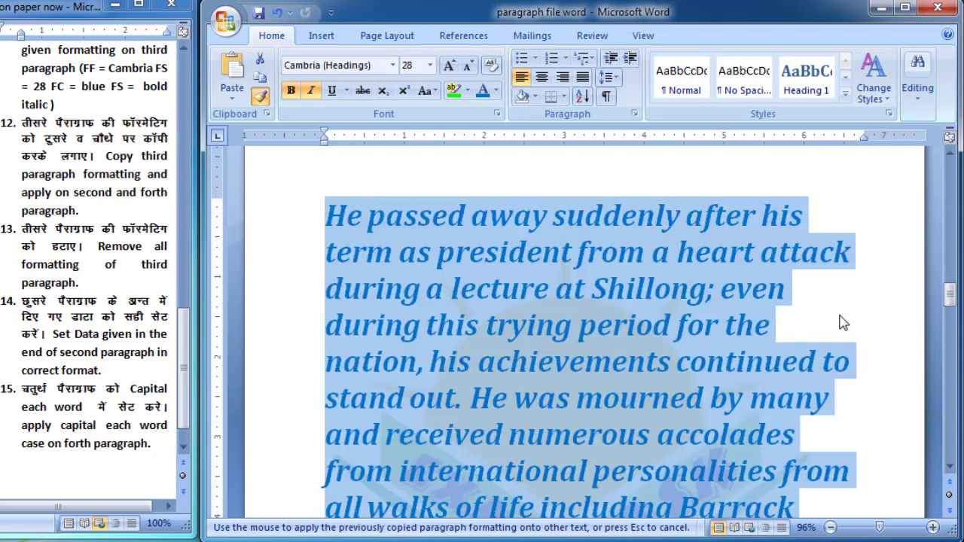
{"action": "scroll", "coordinate": [659, 309], "scroll_direction": "down", "scroll_amount": 2}
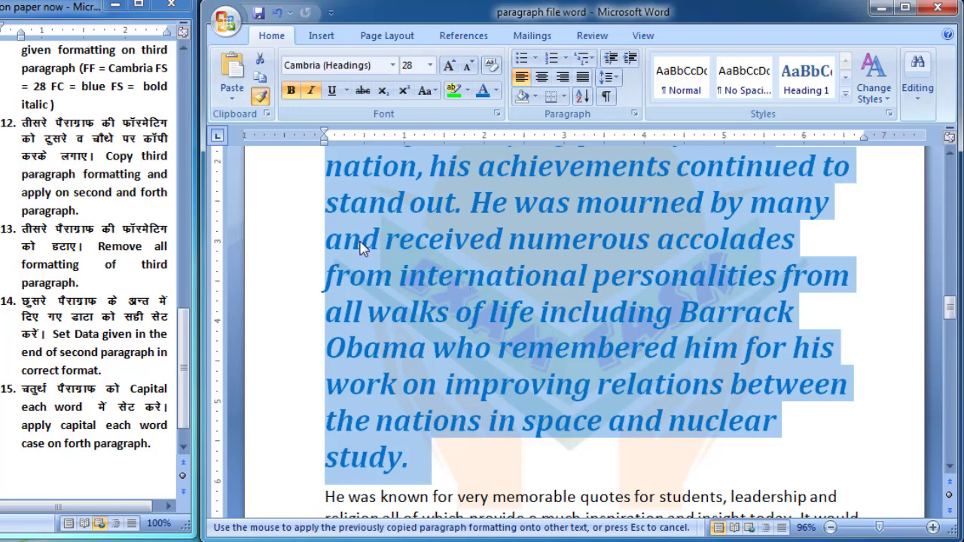
{"action": "scroll", "coordinate": [365, 249], "scroll_direction": "down", "scroll_amount": 2}
{"action": "scroll", "coordinate": [403, 249], "scroll_direction": "down", "scroll_amount": 4}
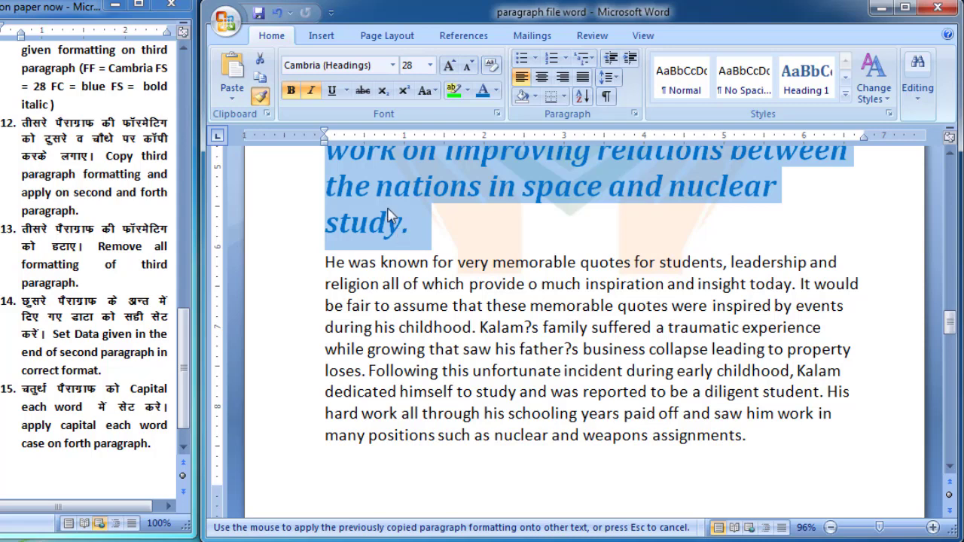
{"action": "left_click", "coordinate": [261, 100]}
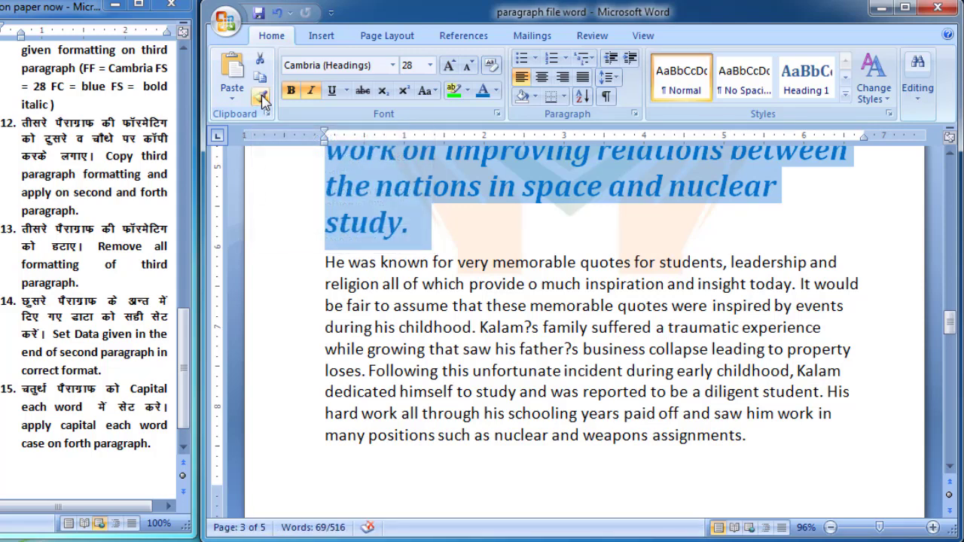
{"action": "left_click", "coordinate": [418, 226]}
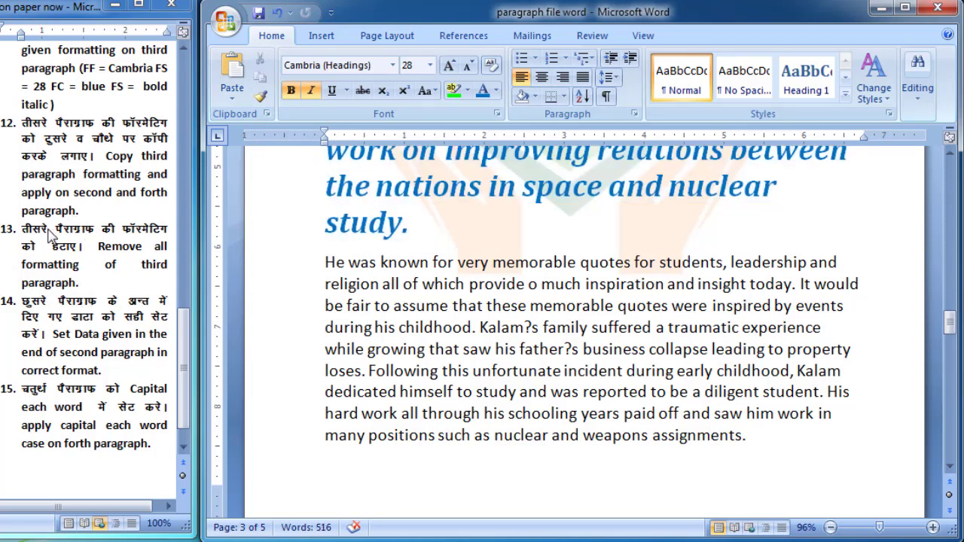
Mark task 13, removing the third paragraph's formatting, in the task list.
{"action": "left_click", "coordinate": [62, 196]}
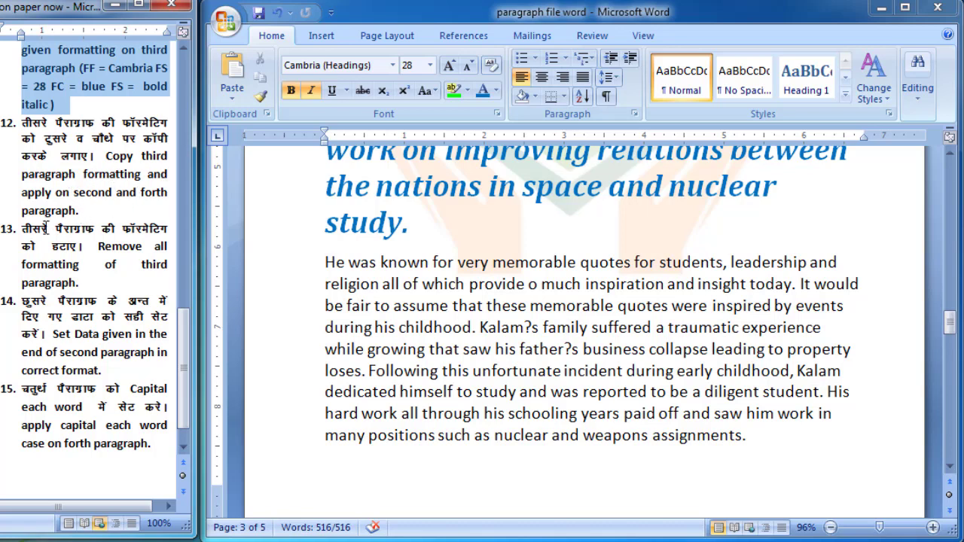
{"action": "left_click", "coordinate": [47, 228]}
{"action": "left_click_drag", "start_coordinate": [23, 228], "coordinate": [77, 286]}
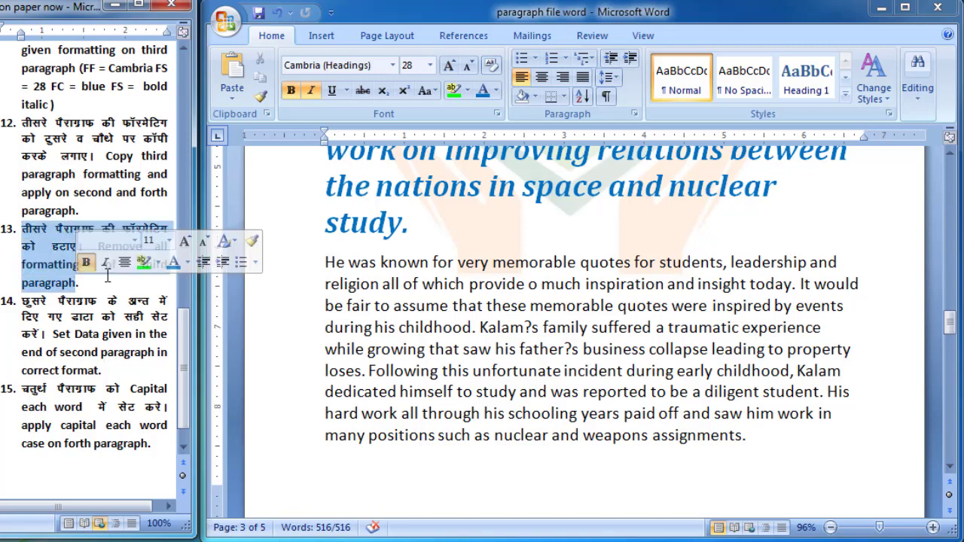
Select the entire 'As the Indian President' paragraph in the essay.
{"action": "scroll", "coordinate": [543, 325], "scroll_direction": "up", "scroll_amount": 3}
{"action": "scroll", "coordinate": [543, 326], "scroll_direction": "up", "scroll_amount": 4}
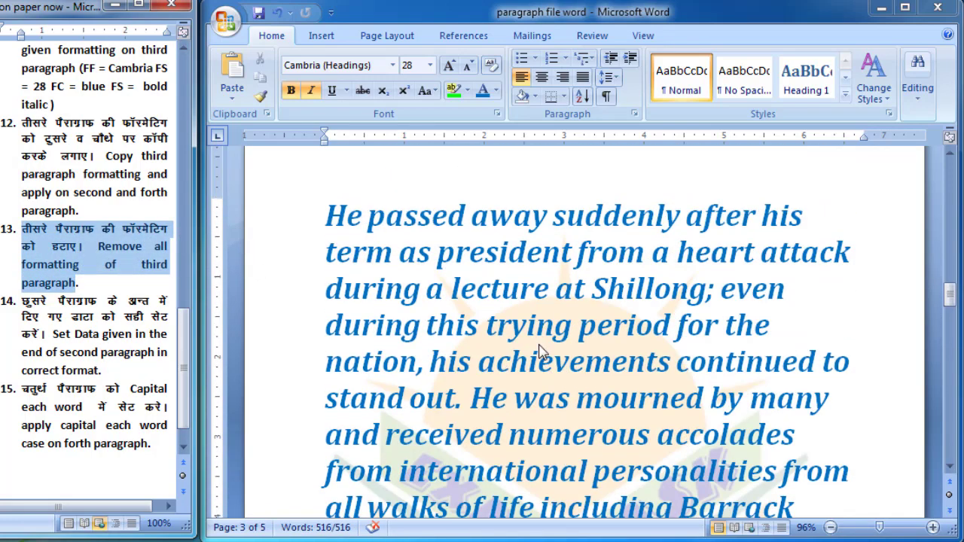
{"action": "scroll", "coordinate": [538, 348], "scroll_direction": "up", "scroll_amount": 7}
{"action": "scroll", "coordinate": [538, 348], "scroll_direction": "up", "scroll_amount": 5}
{"action": "scroll", "coordinate": [538, 348], "scroll_direction": "up", "scroll_amount": 7}
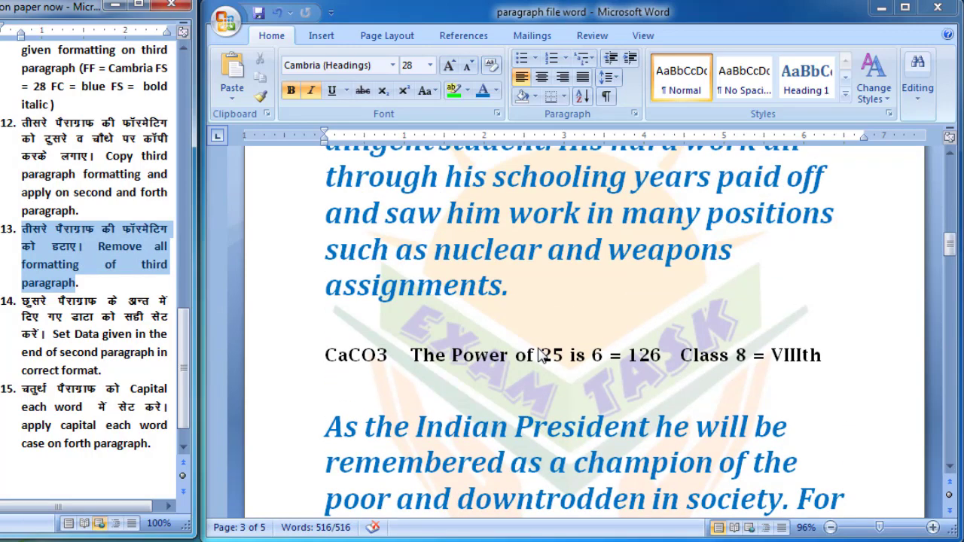
{"action": "scroll", "coordinate": [540, 354], "scroll_direction": "down", "scroll_amount": 6}
{"action": "scroll", "coordinate": [543, 345], "scroll_direction": "down", "scroll_amount": 2}
{"action": "scroll", "coordinate": [405, 281], "scroll_direction": "up", "scroll_amount": 1}
{"action": "scroll", "coordinate": [406, 281], "scroll_direction": "up", "scroll_amount": 1}
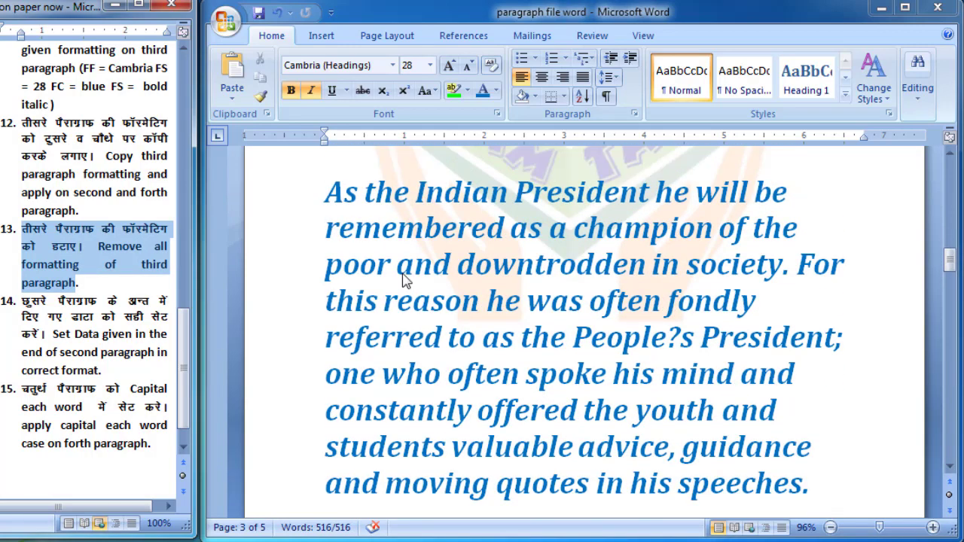
{"action": "left_click", "coordinate": [332, 193]}
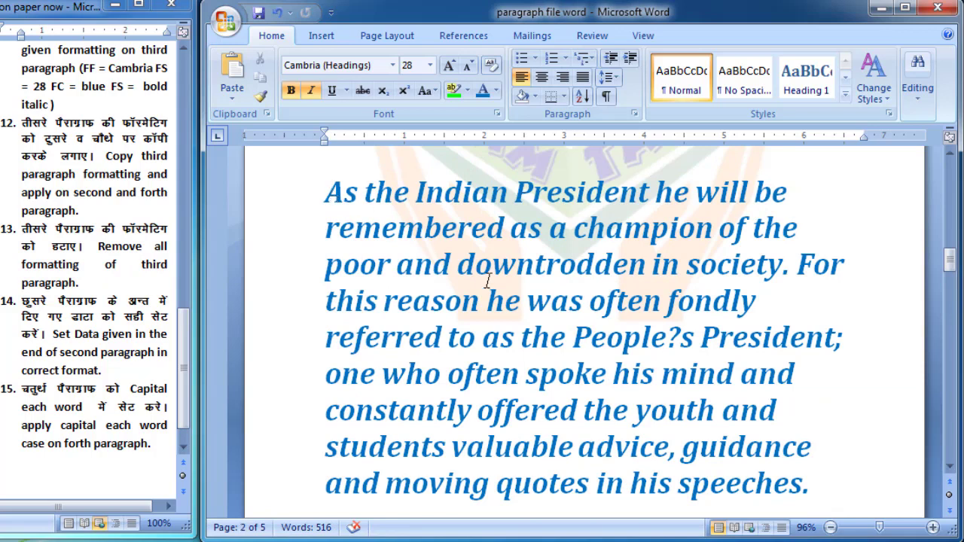
{"action": "mouse_move", "coordinate": [326, 190]}
{"action": "left_mouse_down"}
{"action": "mouse_move", "coordinate": [633, 301]}
{"action": "mouse_move", "coordinate": [819, 478]}
{"action": "left_mouse_up"}
Clear all its formatting so it becomes plain Calibri 11 text.
{"action": "scroll", "coordinate": [764, 437], "scroll_direction": "down", "scroll_amount": 5}
{"action": "scroll", "coordinate": [726, 397], "scroll_direction": "down", "scroll_amount": 2}
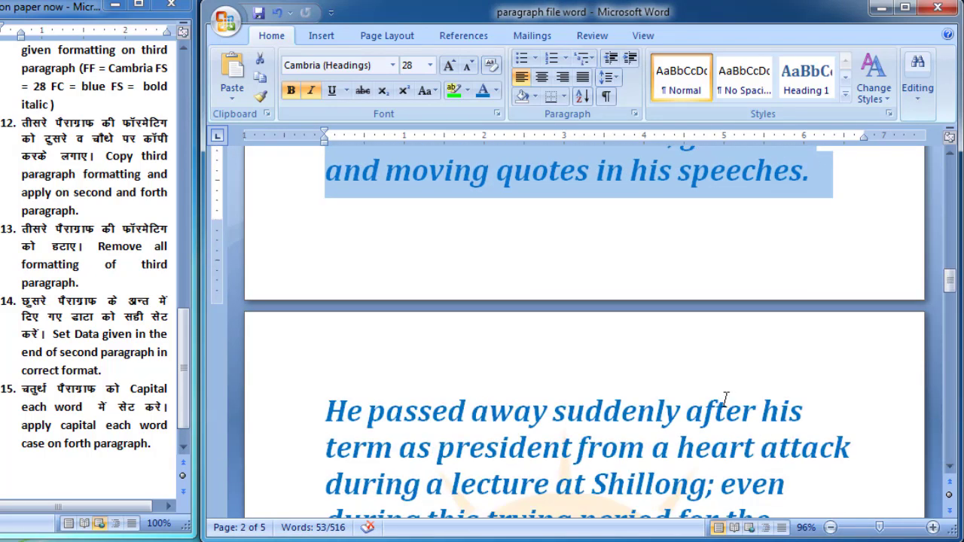
{"action": "scroll", "coordinate": [726, 398], "scroll_direction": "up", "scroll_amount": 5}
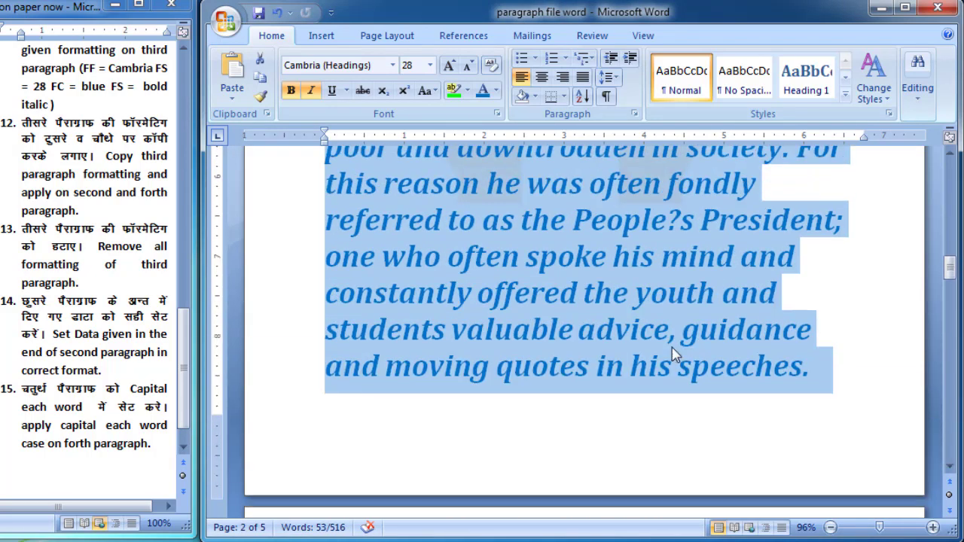
{"action": "left_click", "coordinate": [492, 66]}
{"action": "scroll", "coordinate": [534, 201], "scroll_direction": "up", "scroll_amount": 5}
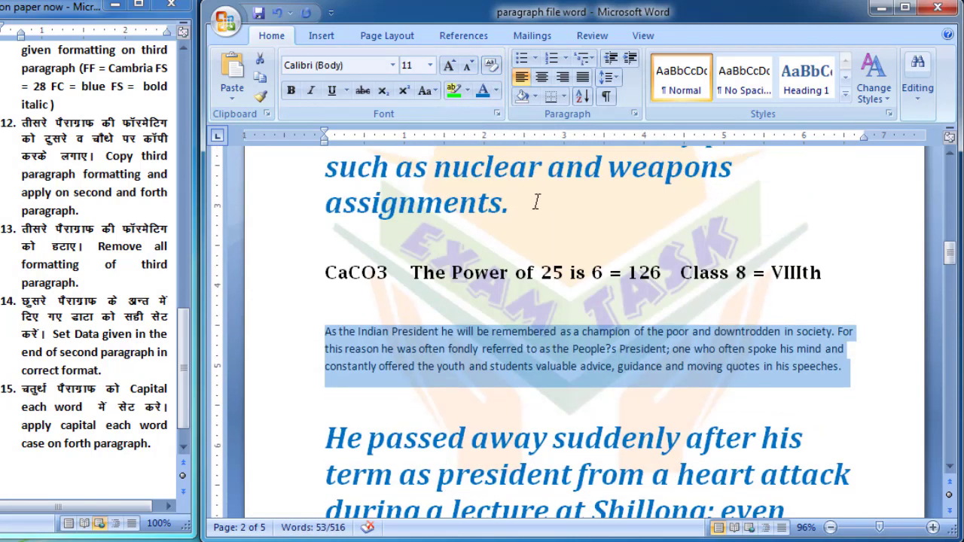
{"action": "left_click", "coordinate": [575, 349]}
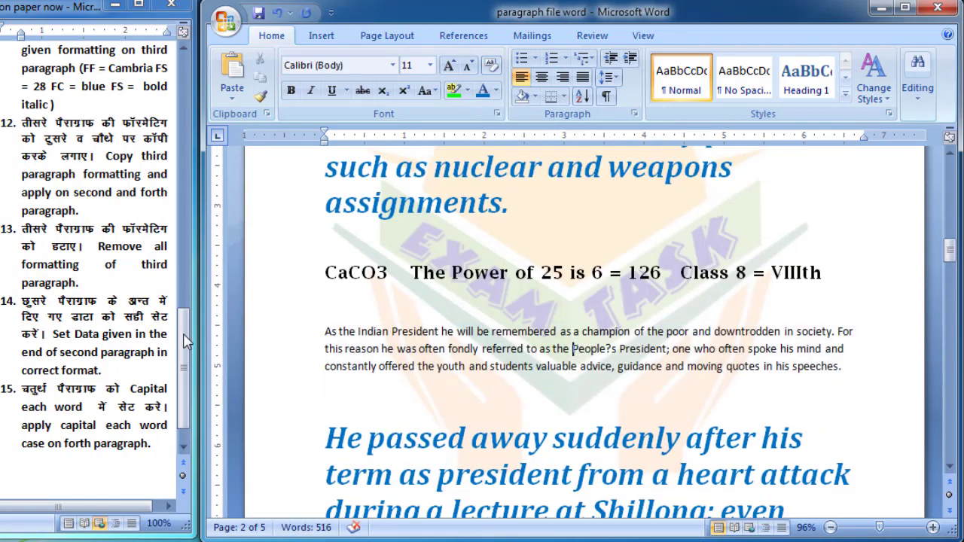
{"action": "left_click", "coordinate": [99, 307]}
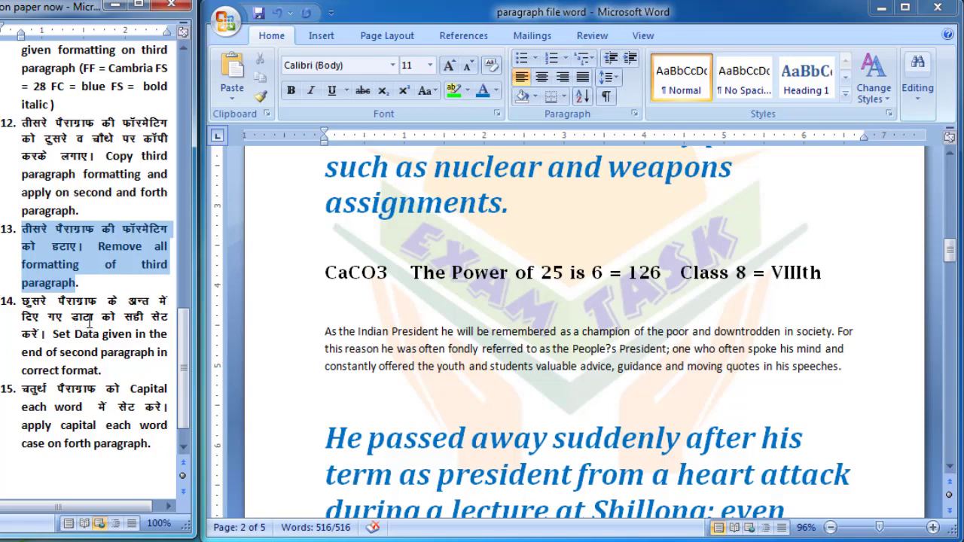
Make the 3 in CaCO3 a subscript.
{"action": "scroll", "coordinate": [425, 336], "scroll_direction": "up", "scroll_amount": 3}
{"action": "scroll", "coordinate": [426, 336], "scroll_direction": "up", "scroll_amount": 1}
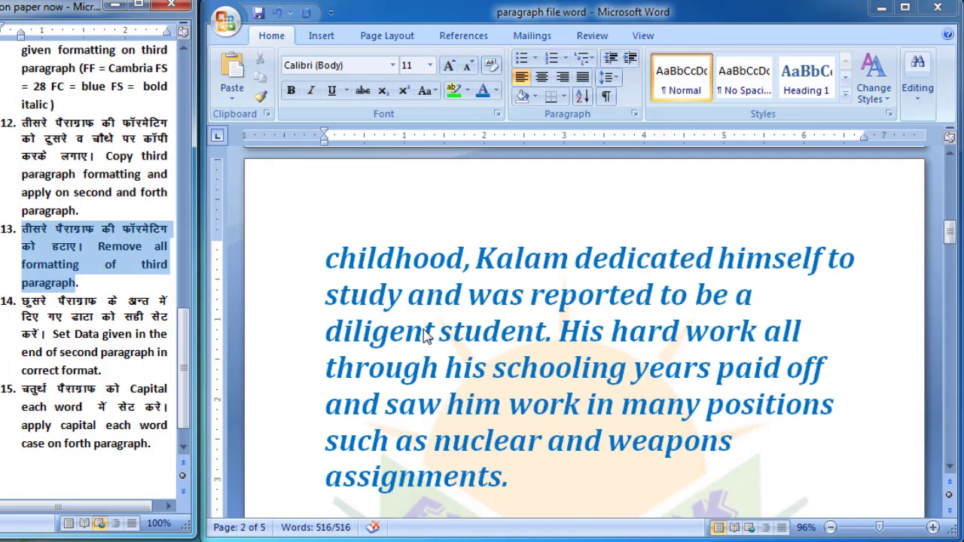
{"action": "scroll", "coordinate": [425, 335], "scroll_direction": "down", "scroll_amount": 1}
{"action": "scroll", "coordinate": [426, 335], "scroll_direction": "down", "scroll_amount": 1}
{"action": "scroll", "coordinate": [425, 336], "scroll_direction": "up", "scroll_amount": 1}
{"action": "scroll", "coordinate": [426, 336], "scroll_direction": "down", "scroll_amount": 1}
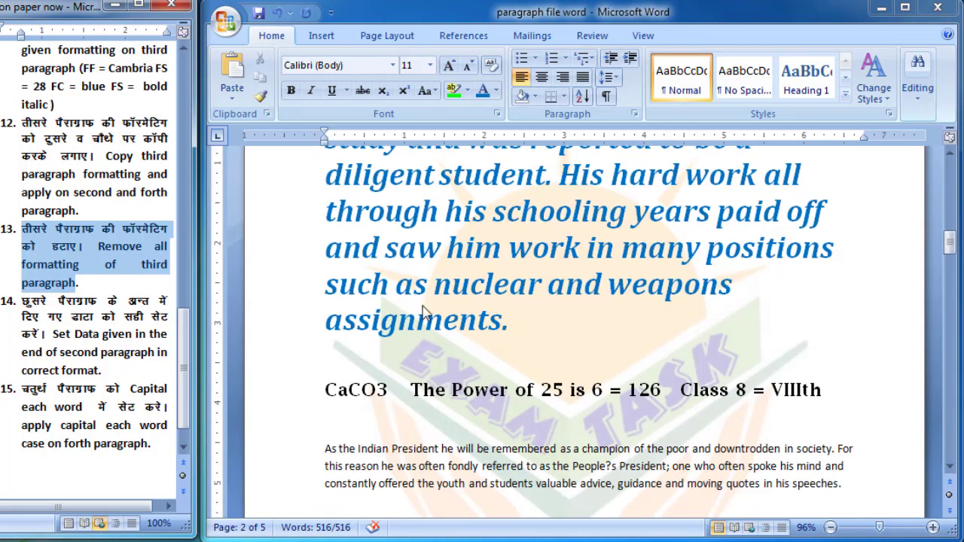
{"action": "left_click_drag", "start_coordinate": [326, 390], "coordinate": [829, 393]}
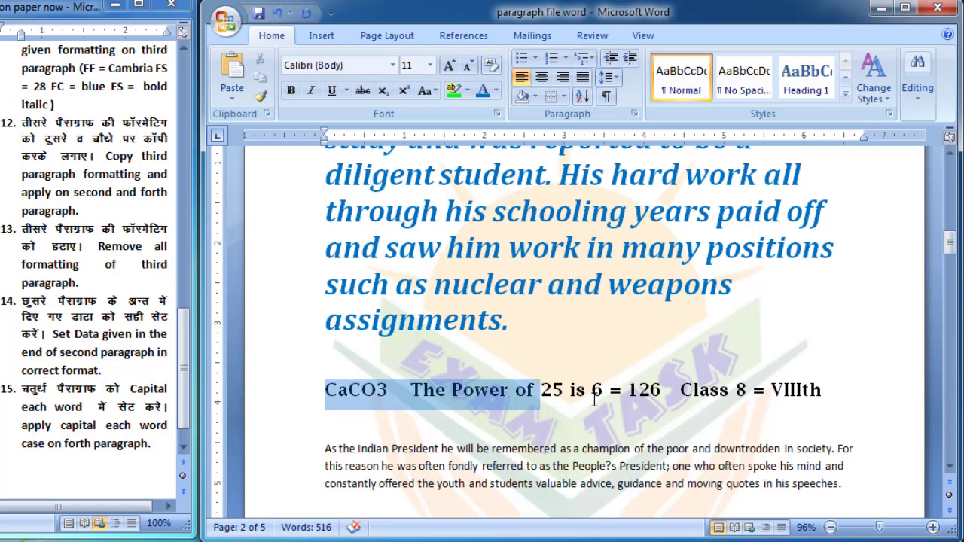
{"action": "left_click", "coordinate": [829, 394]}
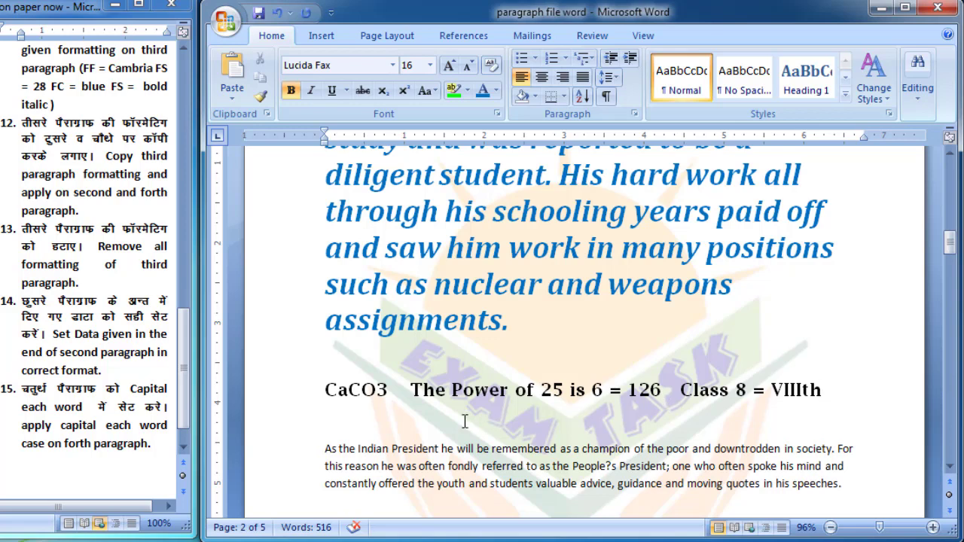
{"action": "left_click_drag", "start_coordinate": [377, 389], "coordinate": [389, 390]}
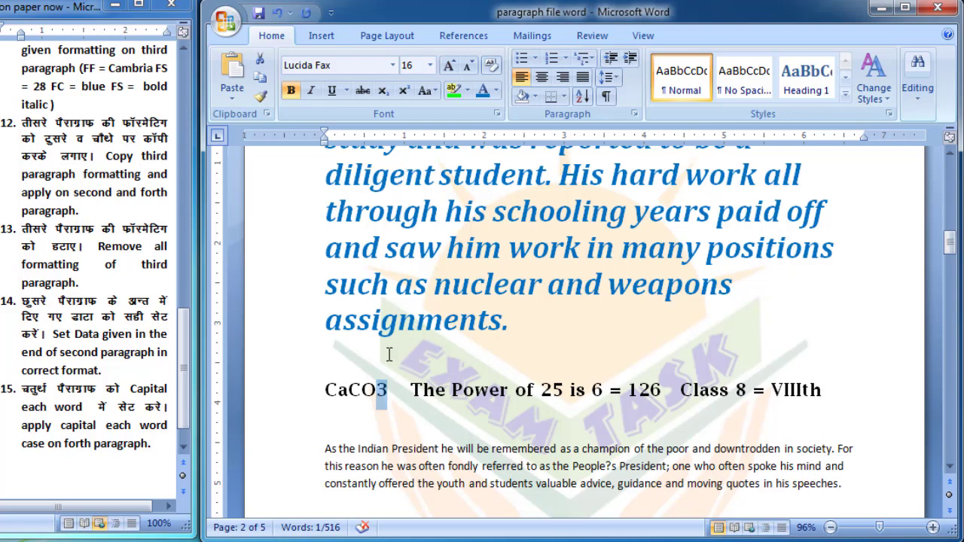
{"action": "left_click", "coordinate": [383, 92]}
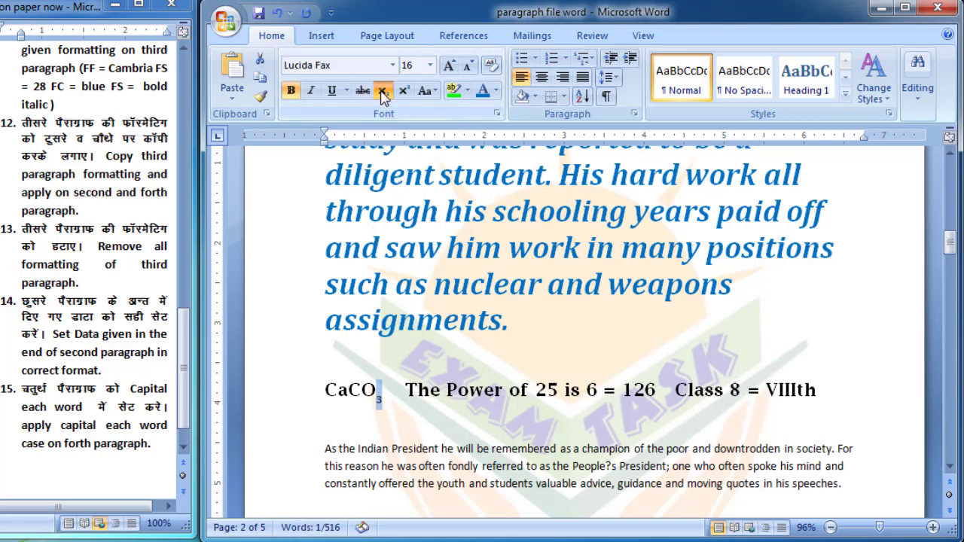
{"action": "left_click", "coordinate": [483, 388]}
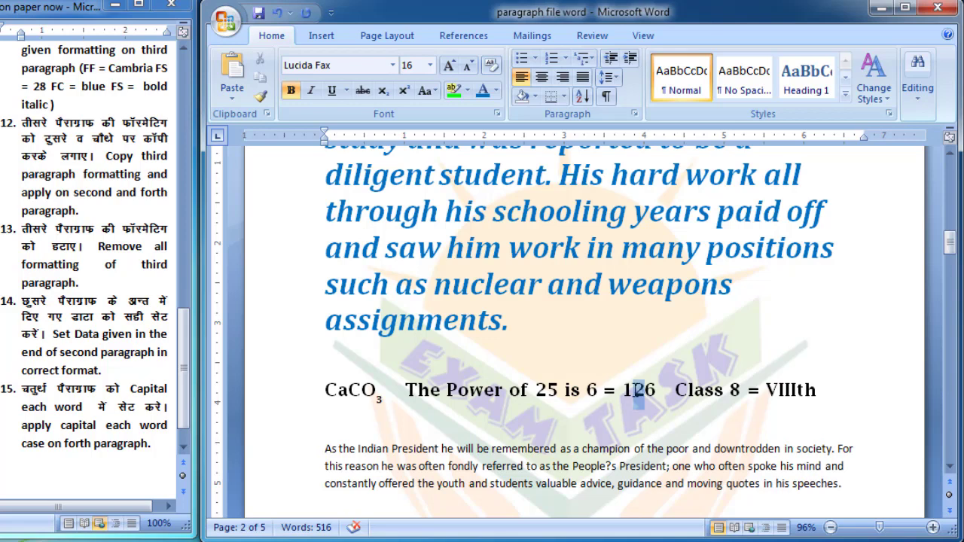
Correct the number to 25 followed by 6 and superscript the 6, giving 25⁶.
{"action": "left_click_drag", "start_coordinate": [639, 390], "coordinate": [624, 390]}
{"action": "key", "text": "Delete"}
{"action": "type", "text": "5"}
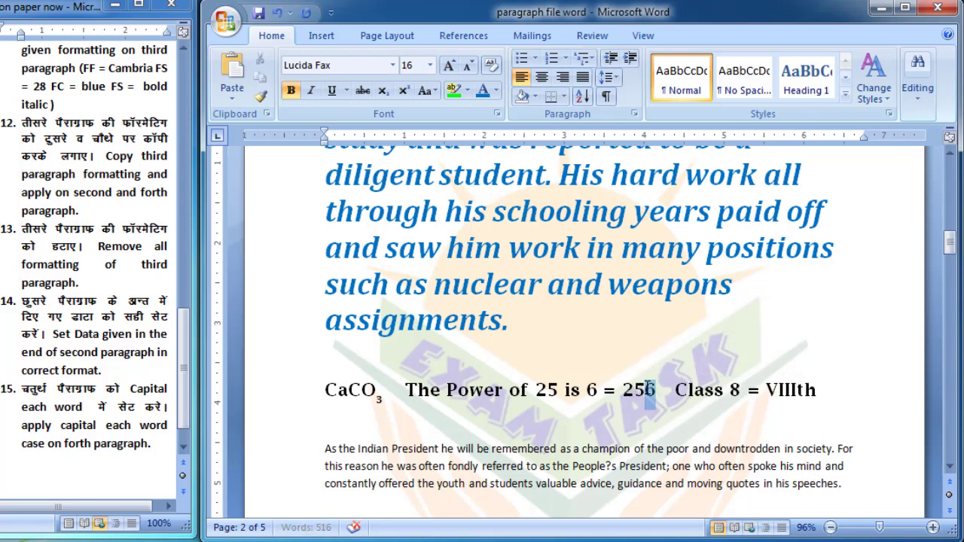
{"action": "left_click_drag", "start_coordinate": [657, 389], "coordinate": [646, 390]}
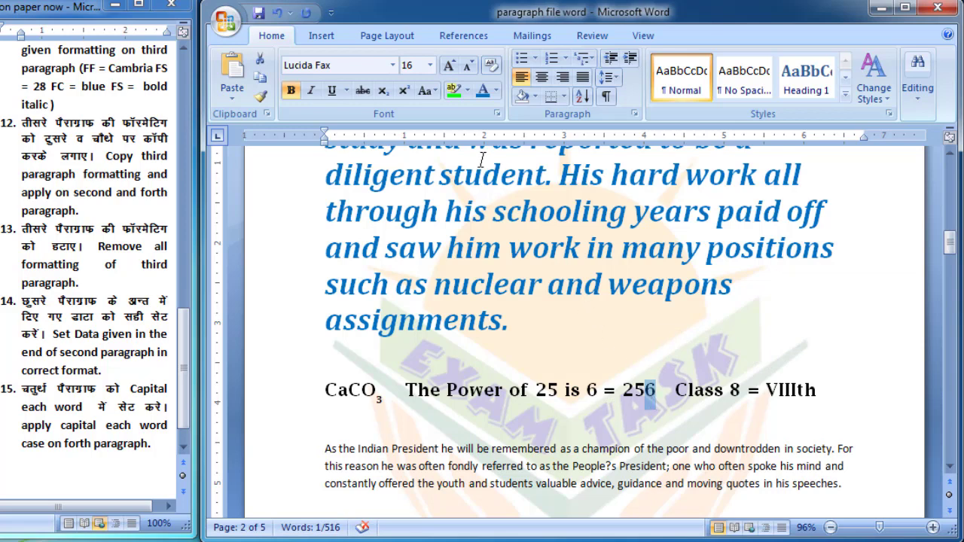
{"action": "left_click", "coordinate": [404, 90]}
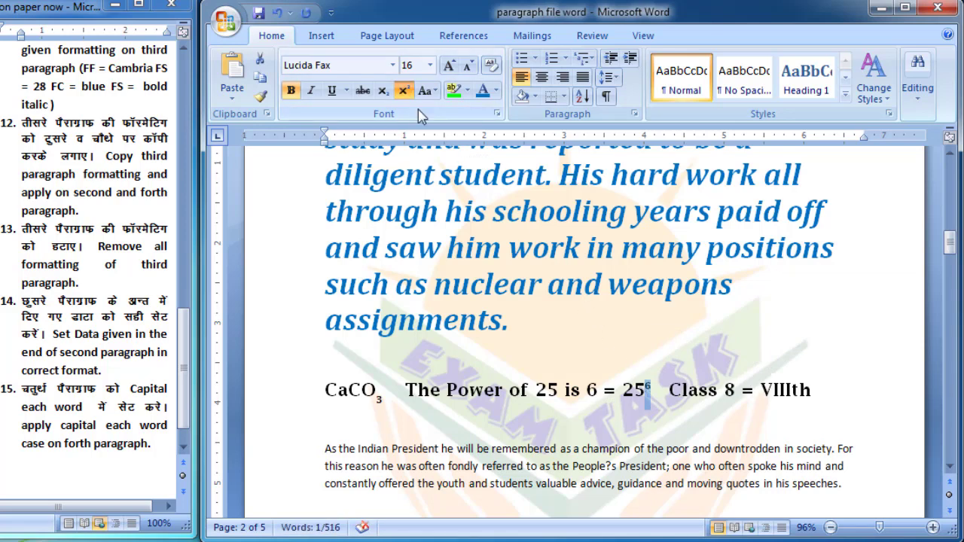
{"action": "left_click", "coordinate": [658, 389]}
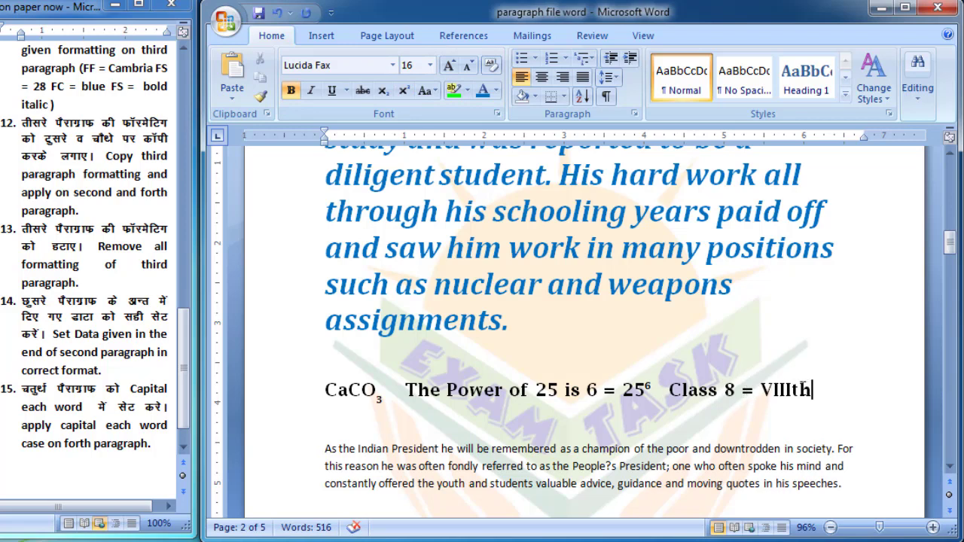
Superscript the 'th' after VIII, giving VIIIᵗʰ.
{"action": "left_click_drag", "start_coordinate": [812, 389], "coordinate": [791, 389]}
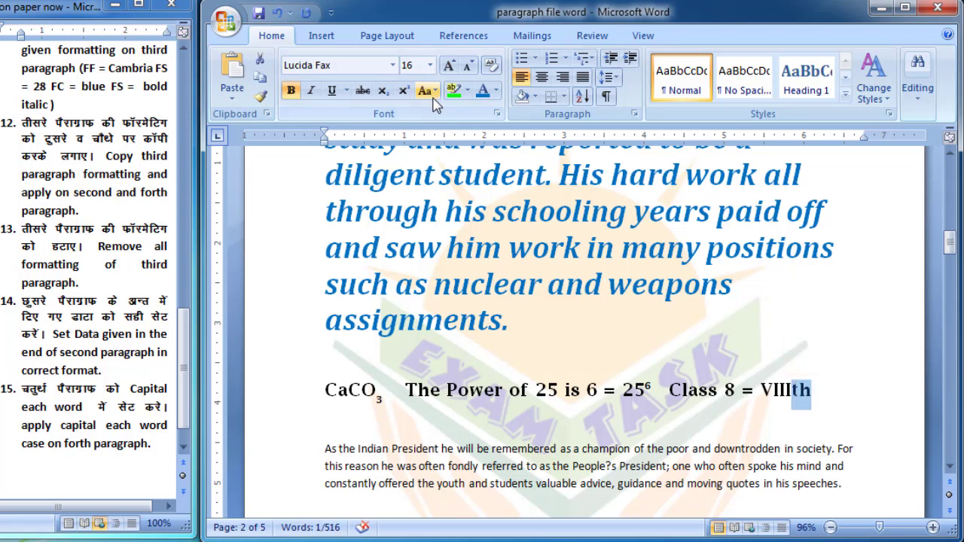
{"action": "left_click", "coordinate": [404, 91]}
{"action": "left_click", "coordinate": [727, 392]}
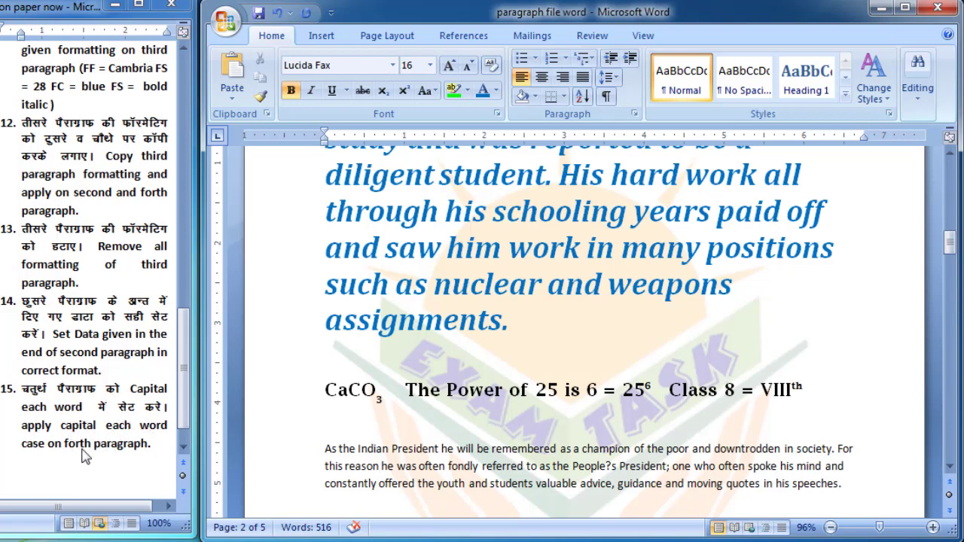
Apply Capitalize Each Word to the blue 'He passed away suddenly' paragraph.
{"action": "scroll", "coordinate": [495, 353], "scroll_direction": "down", "scroll_amount": 5}
{"action": "scroll", "coordinate": [495, 353], "scroll_direction": "down", "scroll_amount": 1}
{"action": "scroll", "coordinate": [495, 353], "scroll_direction": "up", "scroll_amount": 1}
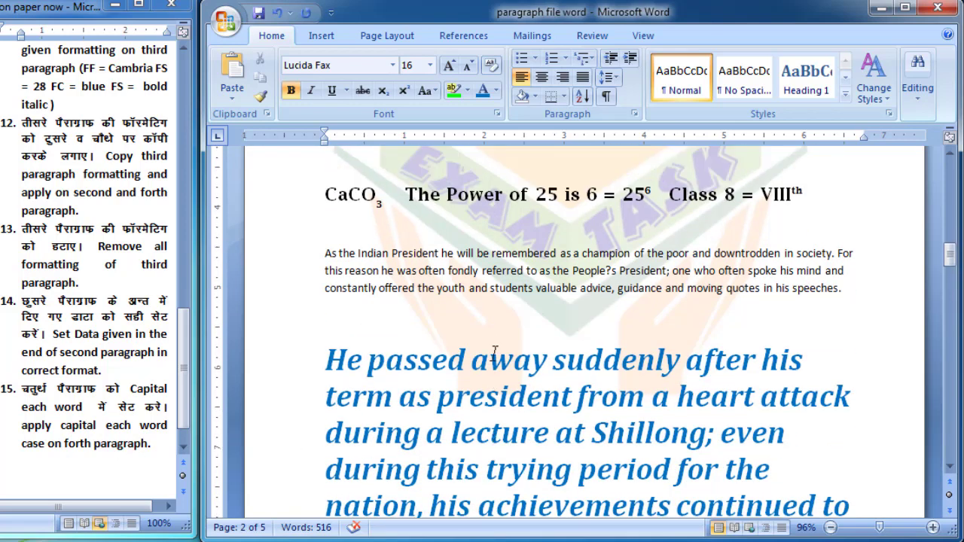
{"action": "left_click", "coordinate": [452, 361]}
{"action": "scroll", "coordinate": [452, 360], "scroll_direction": "down", "scroll_amount": 2}
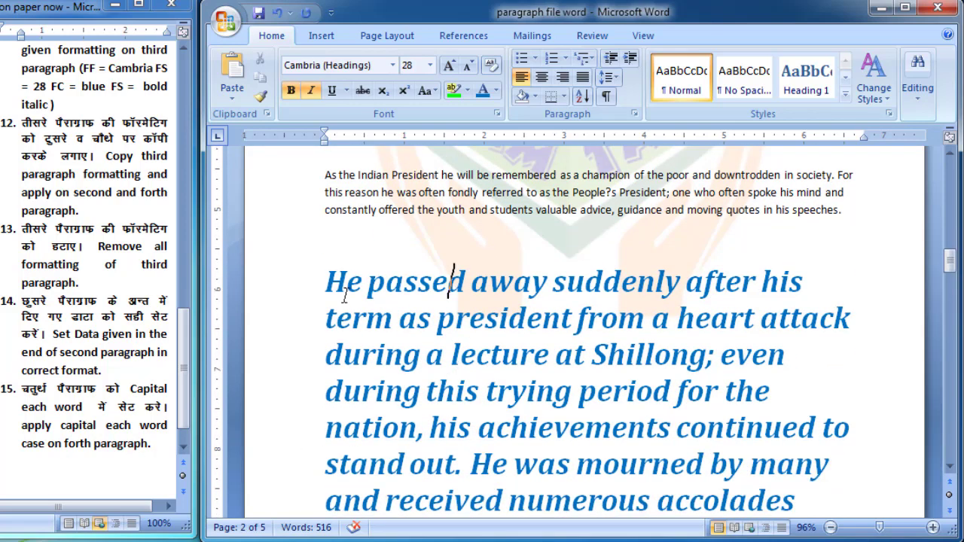
{"action": "mouse_move", "coordinate": [326, 281]}
{"action": "left_mouse_down"}
{"action": "mouse_move", "coordinate": [799, 520]}
{"action": "mouse_move", "coordinate": [611, 451]}
{"action": "left_mouse_up"}
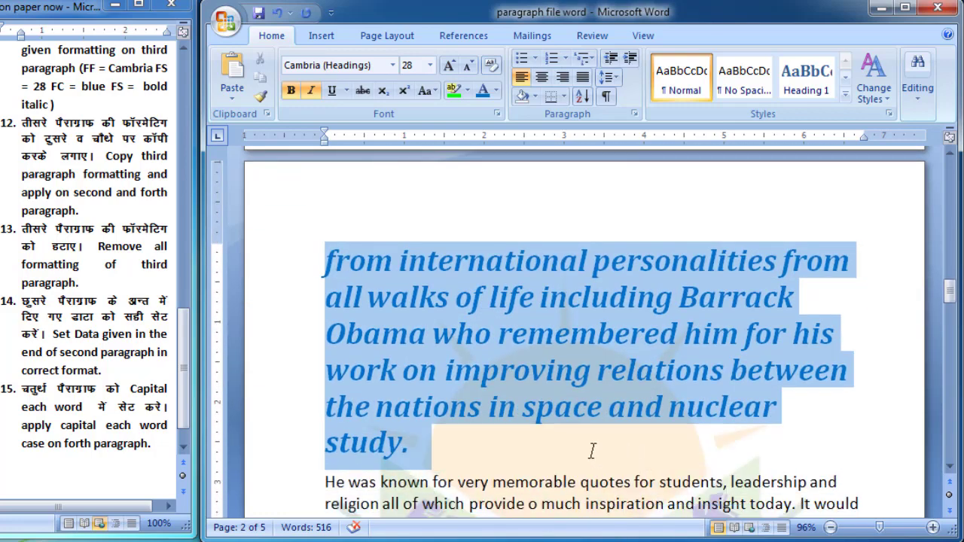
{"action": "scroll", "coordinate": [477, 339], "scroll_direction": "up", "scroll_amount": 4}
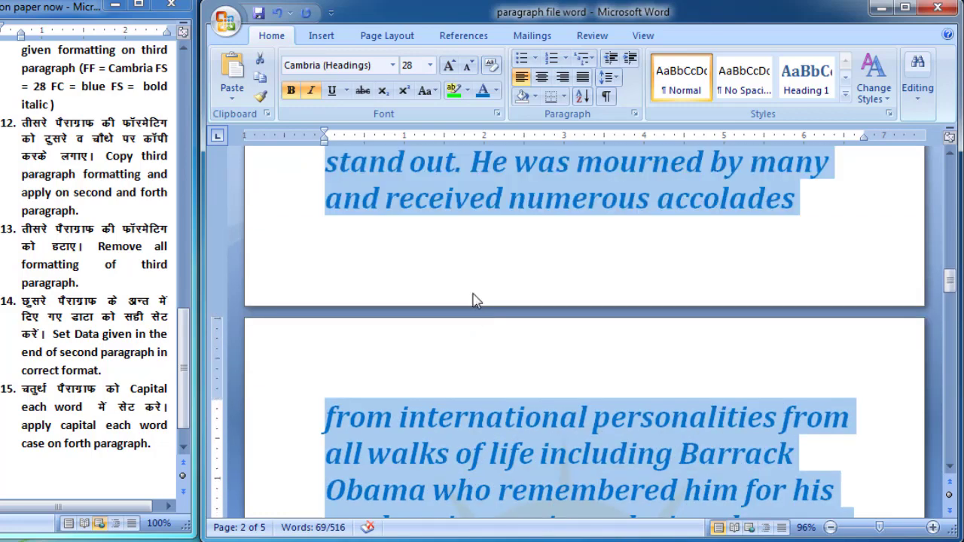
{"action": "left_click", "coordinate": [432, 92]}
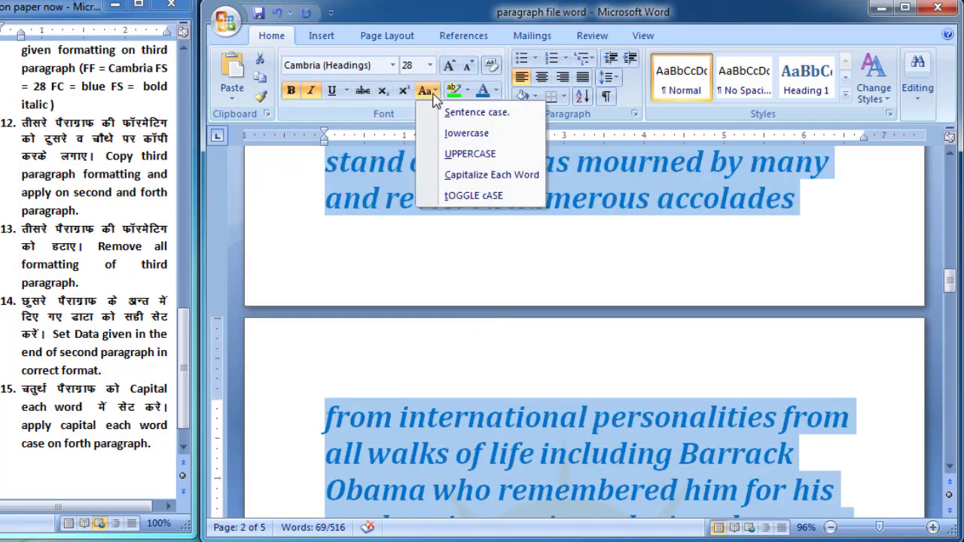
{"action": "left_click", "coordinate": [447, 181]}
{"action": "scroll", "coordinate": [452, 340], "scroll_direction": "down", "scroll_amount": 1}
{"action": "scroll", "coordinate": [530, 339], "scroll_direction": "down", "scroll_amount": 1}
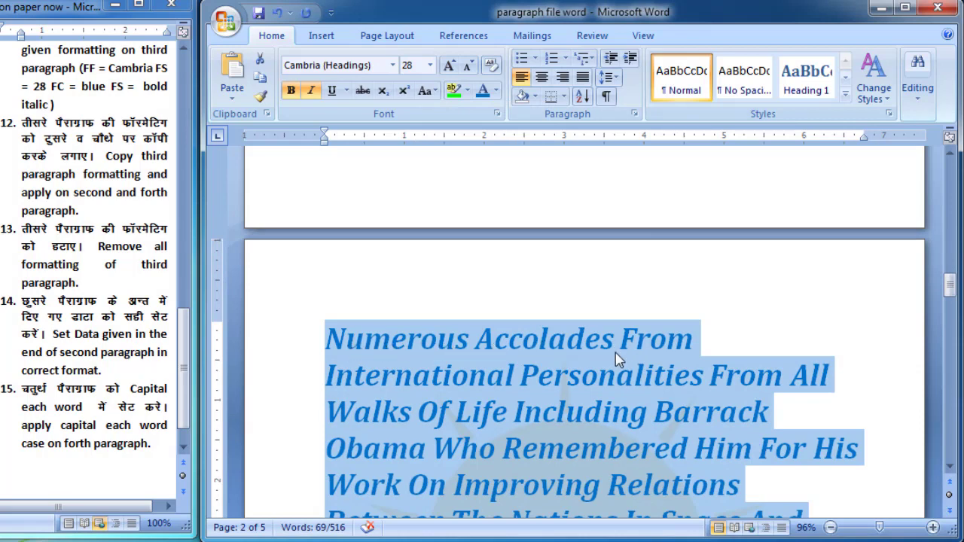
{"action": "left_click", "coordinate": [601, 375]}
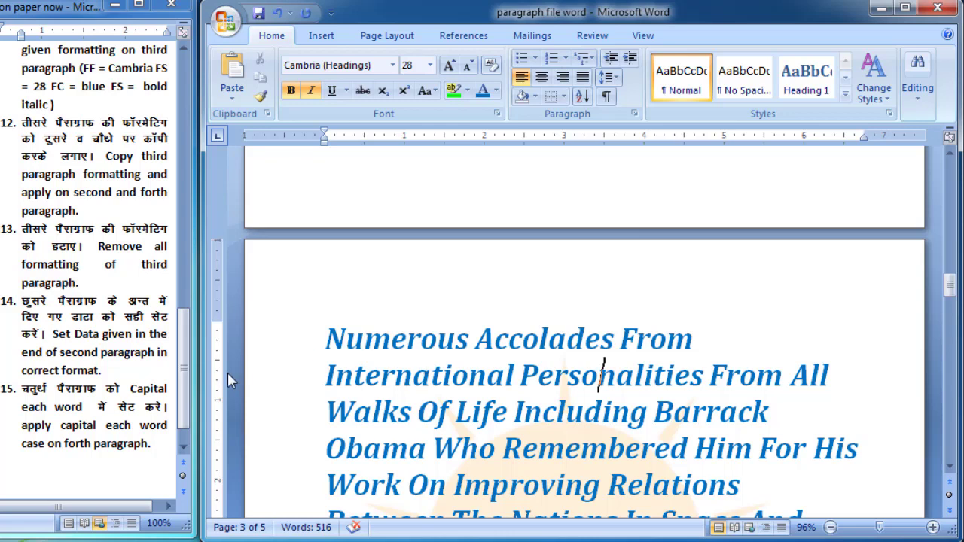
{"action": "left_click_drag", "start_coordinate": [187, 319], "coordinate": [188, 60]}
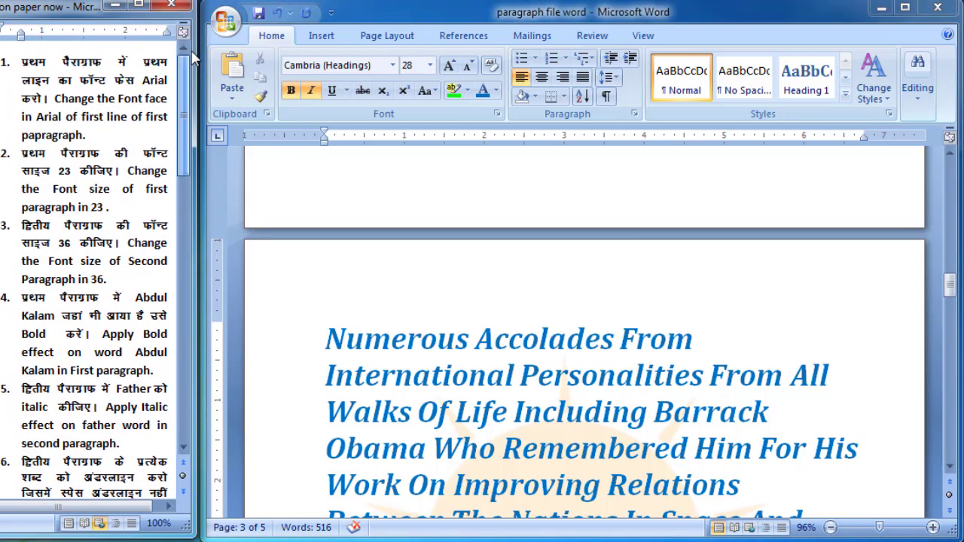
{"action": "left_click", "coordinate": [484, 357]}
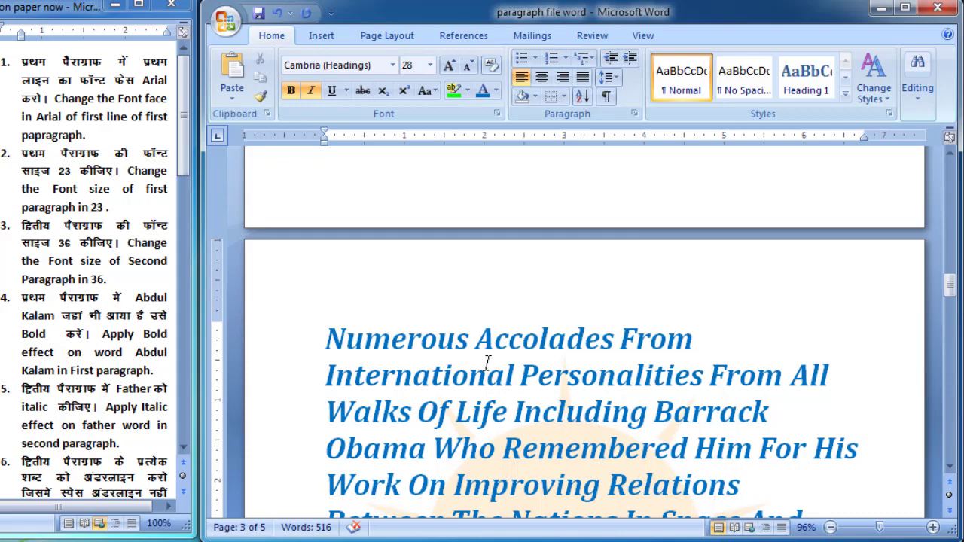
{"action": "scroll", "coordinate": [633, 307], "scroll_direction": "down", "scroll_amount": 4}
{"action": "scroll", "coordinate": [633, 307], "scroll_direction": "down", "scroll_amount": 10}
{"action": "scroll", "coordinate": [633, 307], "scroll_direction": "down", "scroll_amount": 3}
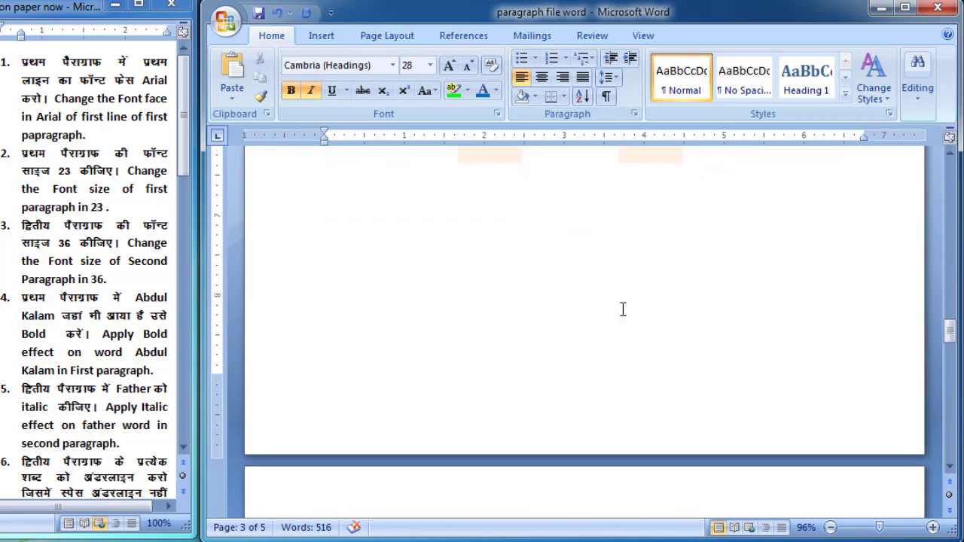
{"action": "scroll", "coordinate": [623, 308], "scroll_direction": "down", "scroll_amount": 3}
{"action": "scroll", "coordinate": [622, 308], "scroll_direction": "down", "scroll_amount": 3}
{"action": "scroll", "coordinate": [622, 308], "scroll_direction": "down", "scroll_amount": 2}
{"action": "scroll", "coordinate": [622, 308], "scroll_direction": "down", "scroll_amount": 3}
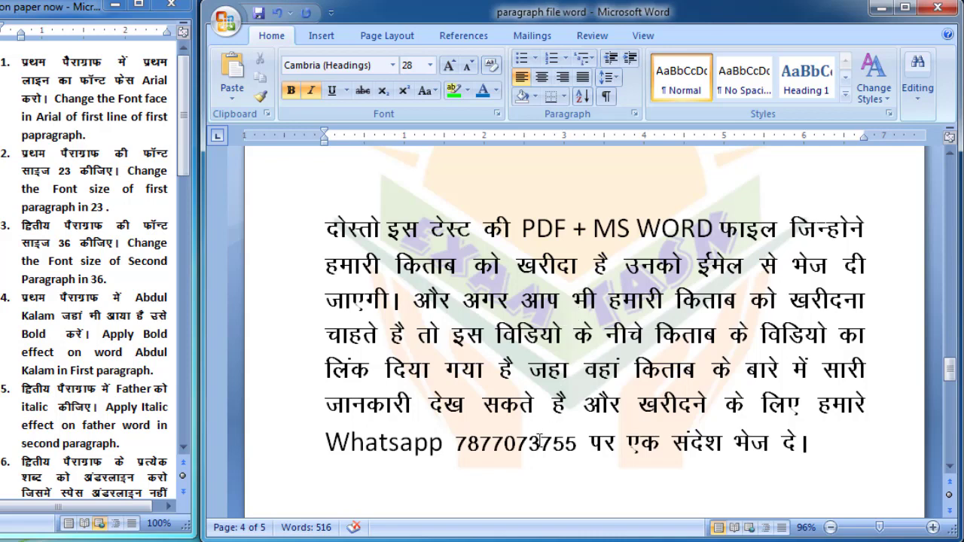
Add a blank line below the Whatsapp line to push the closing promotional block down.
{"action": "left_click_drag", "start_coordinate": [452, 449], "coordinate": [578, 447]}
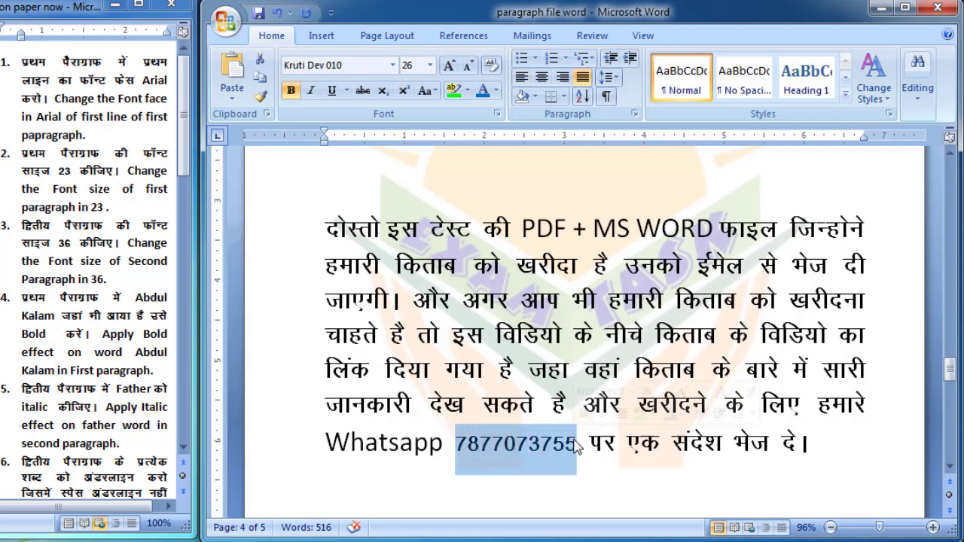
{"action": "scroll", "coordinate": [575, 435], "scroll_direction": "down", "scroll_amount": 4}
{"action": "scroll", "coordinate": [570, 395], "scroll_direction": "up", "scroll_amount": 1}
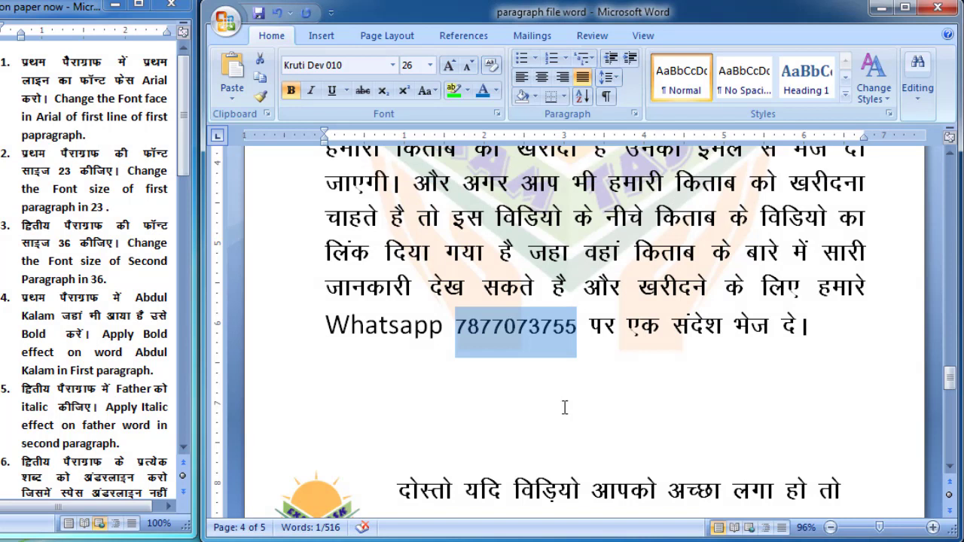
{"action": "left_click", "coordinate": [564, 409]}
{"action": "key", "text": "Return"}
{"action": "key", "text": "Return"}
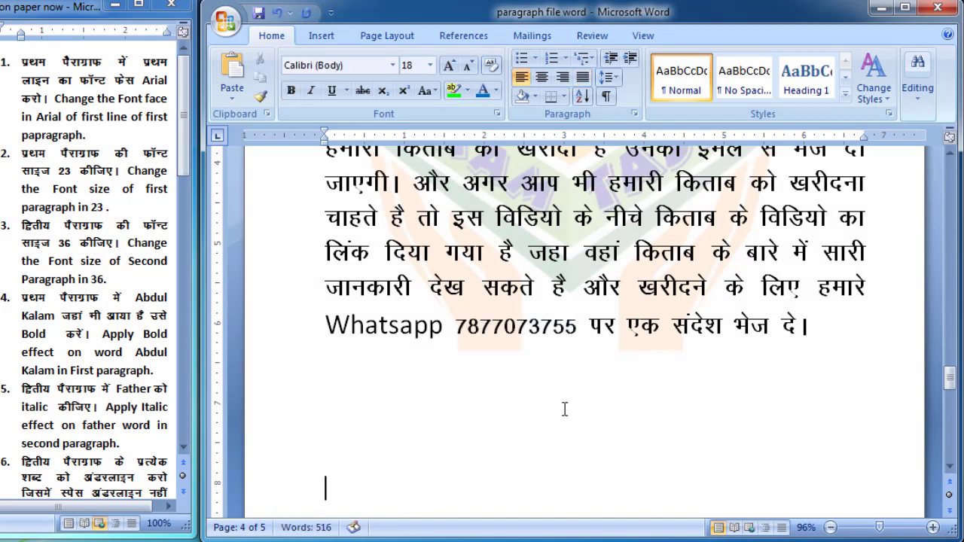
{"action": "scroll", "coordinate": [581, 399], "scroll_direction": "down", "scroll_amount": 2}
{"action": "scroll", "coordinate": [590, 392], "scroll_direction": "down", "scroll_amount": 2}
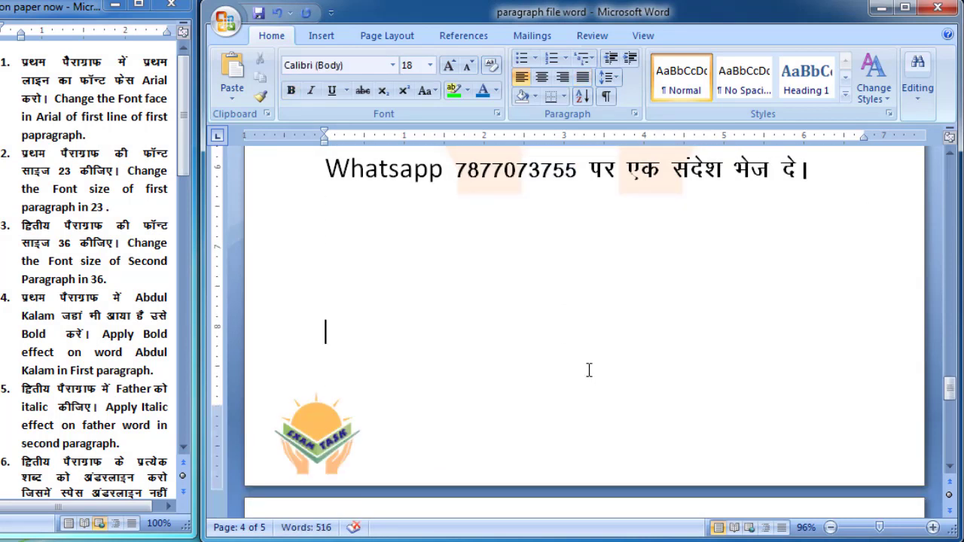
{"action": "left_click", "coordinate": [590, 369]}
{"action": "scroll", "coordinate": [588, 370], "scroll_direction": "down", "scroll_amount": 3}
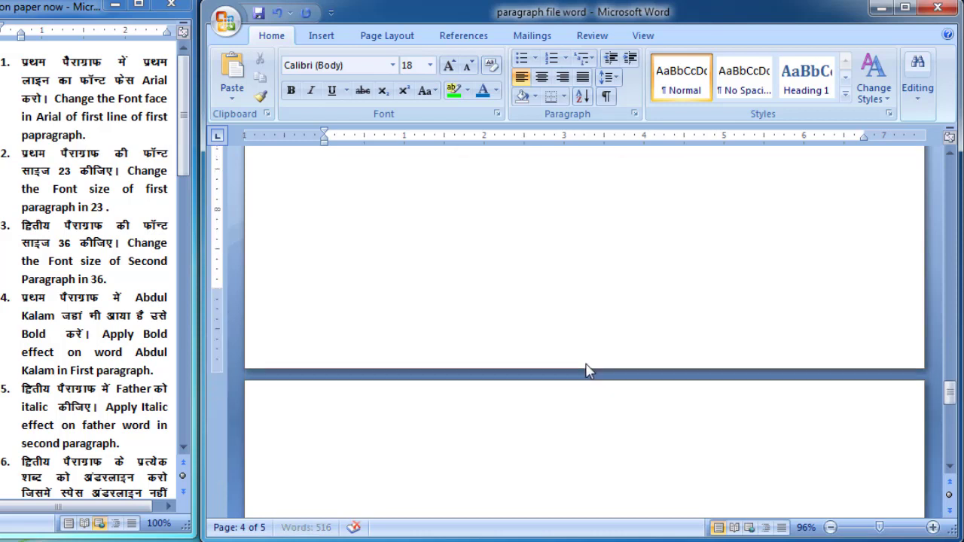
{"action": "scroll", "coordinate": [576, 366], "scroll_direction": "down", "scroll_amount": 2}
{"action": "scroll", "coordinate": [570, 362], "scroll_direction": "down", "scroll_amount": 2}
{"action": "scroll", "coordinate": [570, 362], "scroll_direction": "down", "scroll_amount": 1}
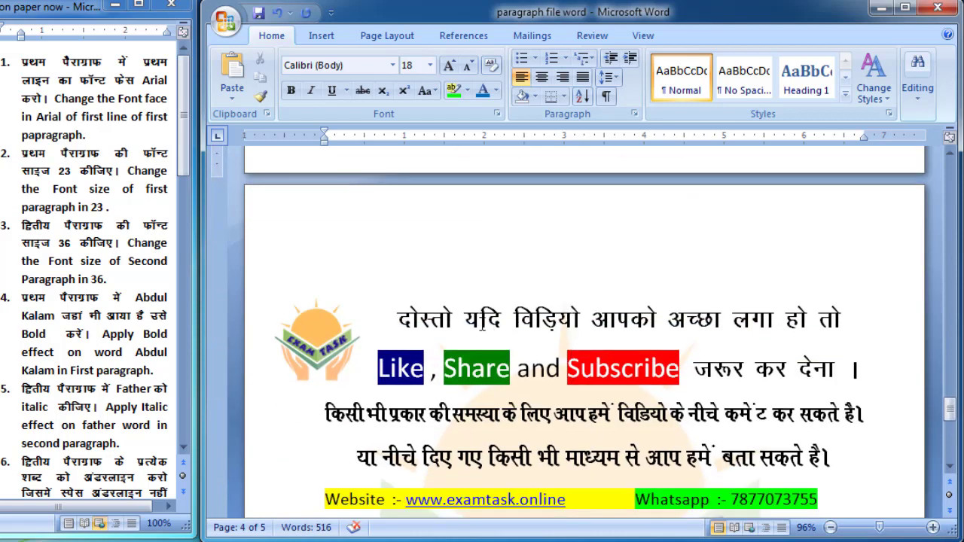
Remove the stray bindu typed onto दोस्तो so the closing text stays unchanged.
{"action": "left_click", "coordinate": [450, 315]}
{"action": "type", "text": "ं"}
{"action": "key", "text": "BackSpace"}
{"action": "scroll", "coordinate": [584, 362], "scroll_direction": "down", "scroll_amount": 2}
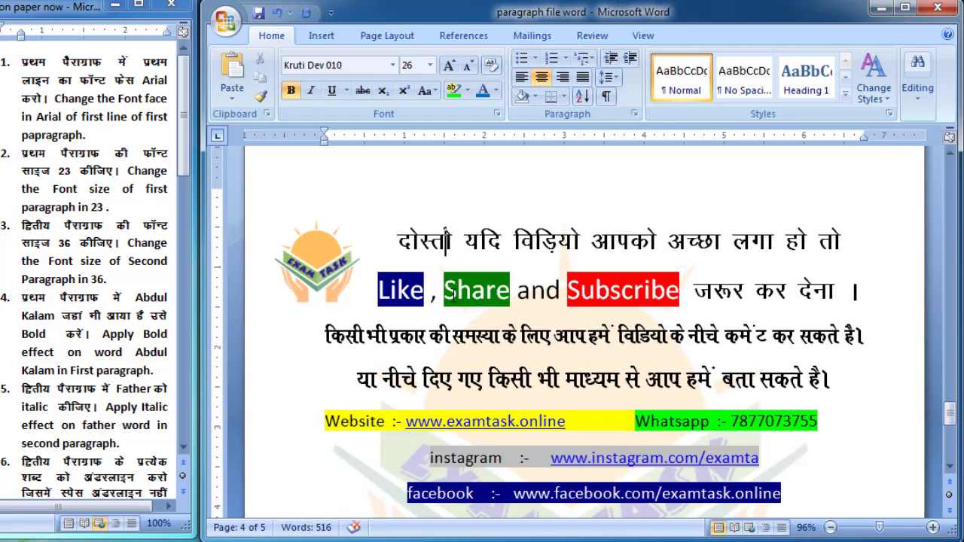
{"action": "scroll", "coordinate": [584, 331], "scroll_direction": "down", "scroll_amount": 1}
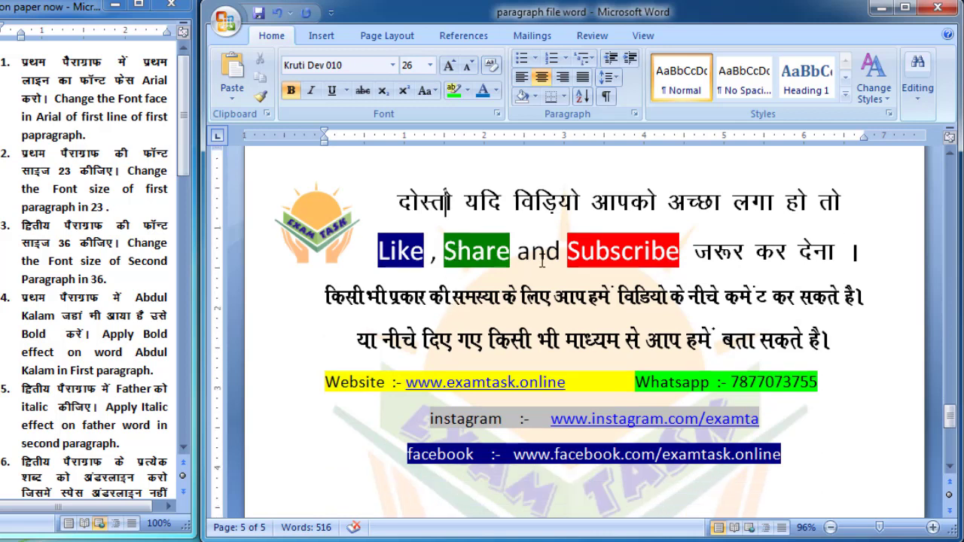